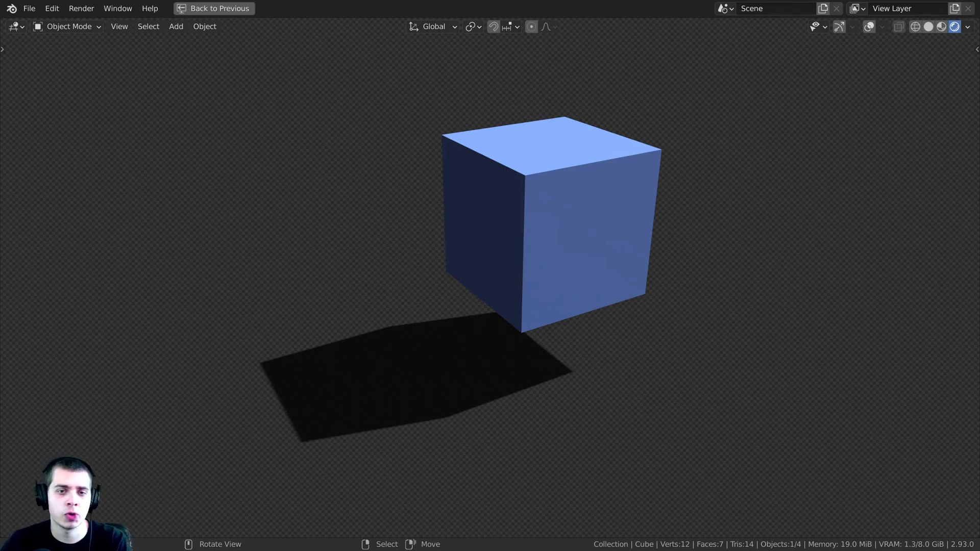
pyautogui.moveTo(896, 357); pyautogui.dragTo(809, 329, button='middle')
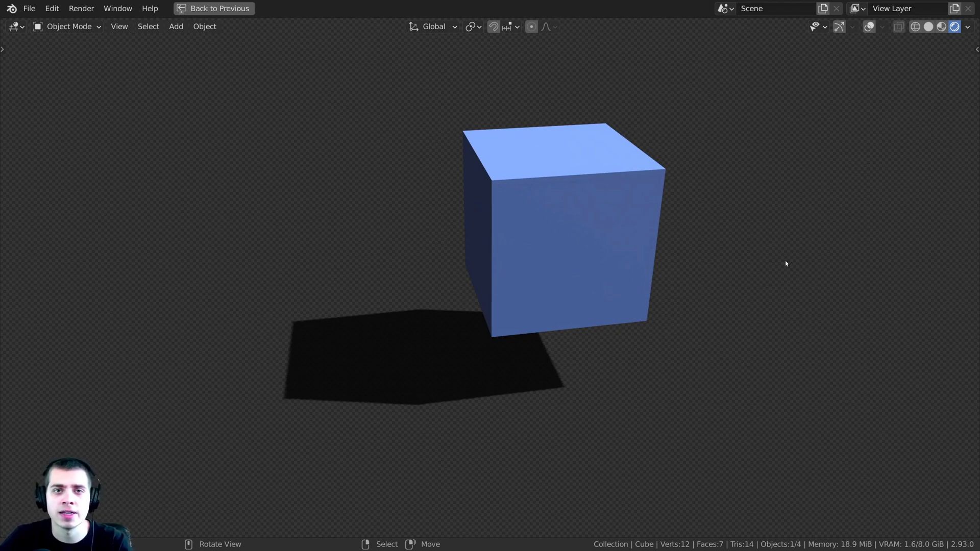
pyautogui.moveTo(783, 251); pyautogui.dragTo(781, 254, button='middle')
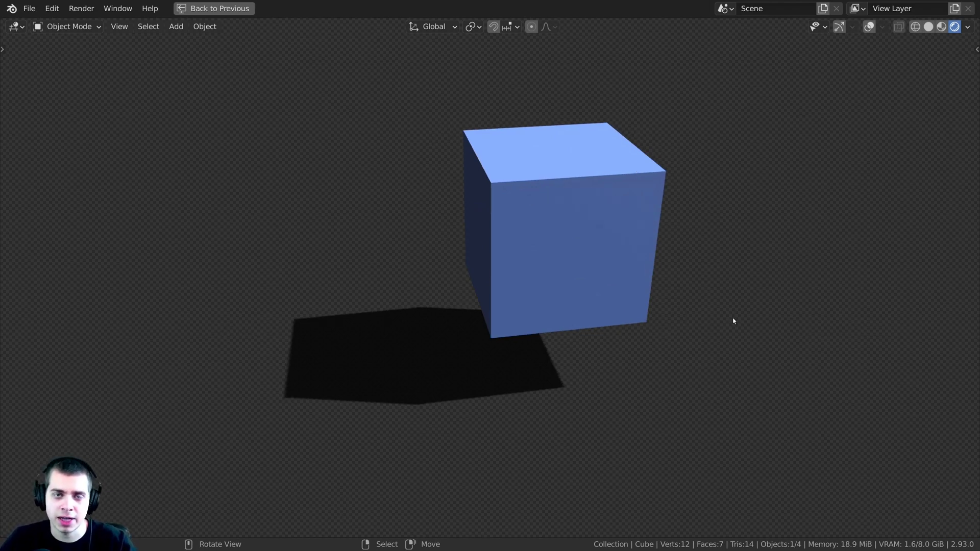
pyautogui.moveTo(741, 312); pyautogui.dragTo(721, 310, button='middle')
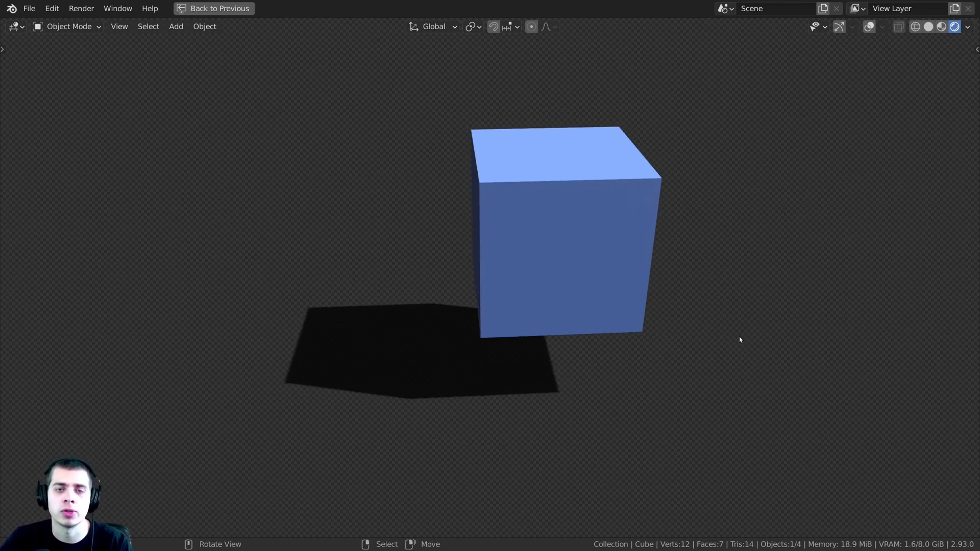
pyautogui.moveTo(724, 329); pyautogui.dragTo(815, 441, button='middle')
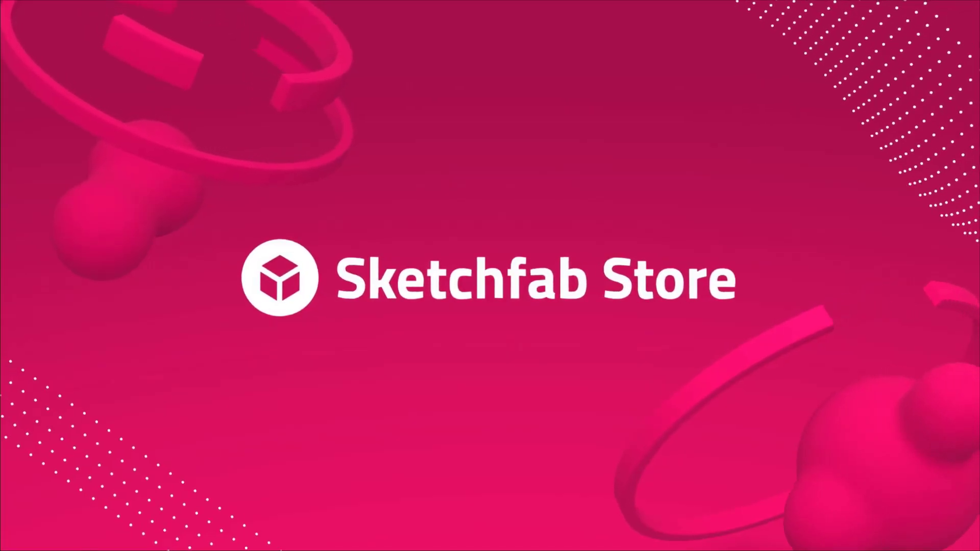
pyautogui.scroll(-5, 964, 137)
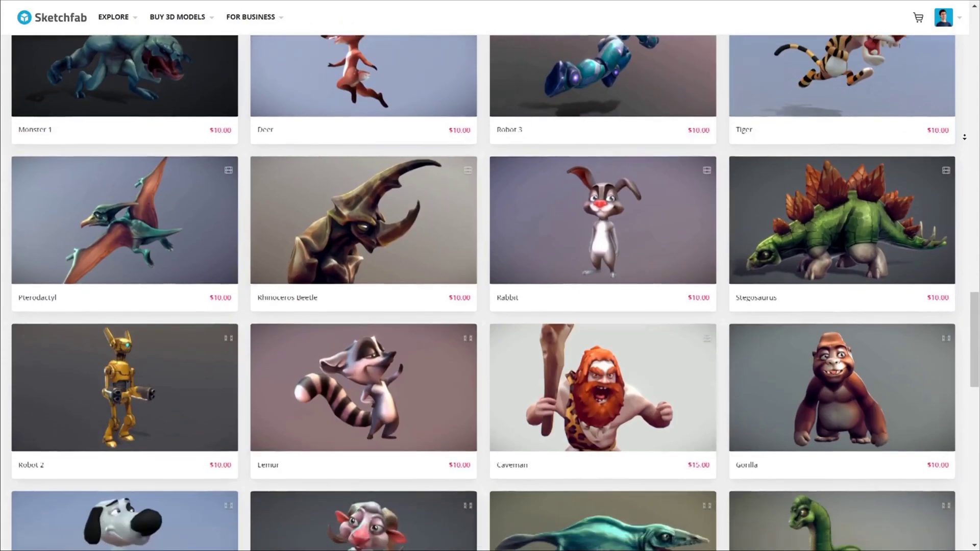
pyautogui.scroll(-3, 965, 137)
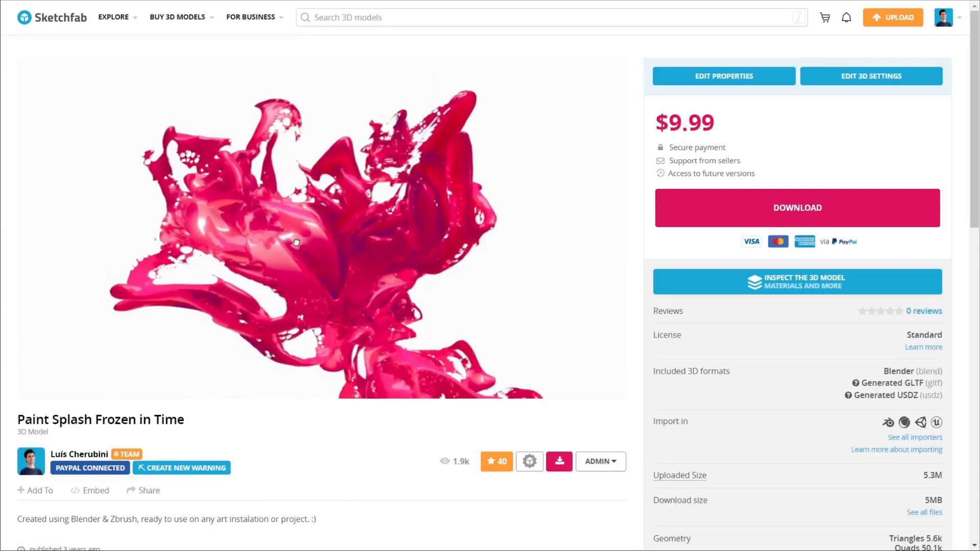
pyautogui.moveTo(296, 242); pyautogui.dragTo(337, 236)
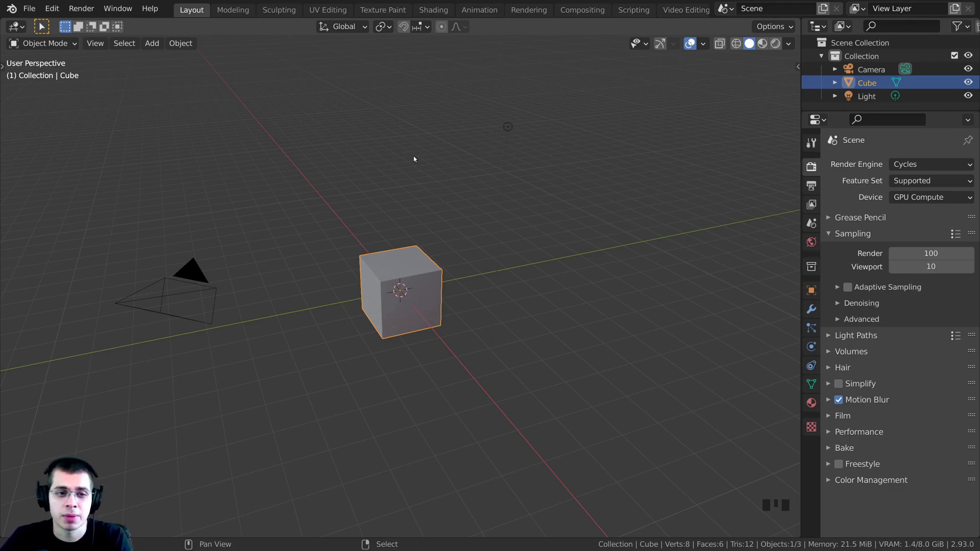
# Step: Add a plane mesh and scale it up uniformly by about 11.76 to form a large floor
pyautogui.hotkey('shift', 'a')
pyautogui.moveTo(414, 155)
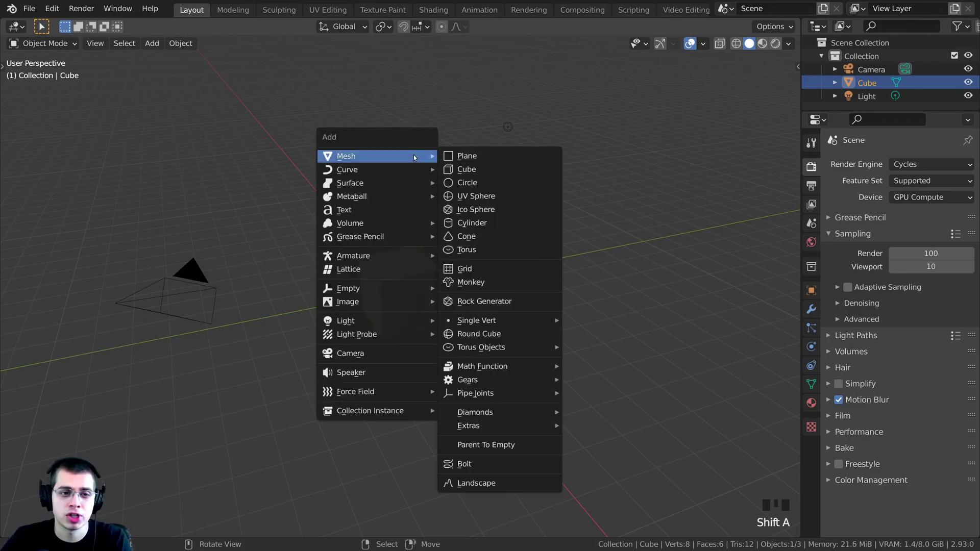
pyautogui.click(475, 158)
pyautogui.press('s')
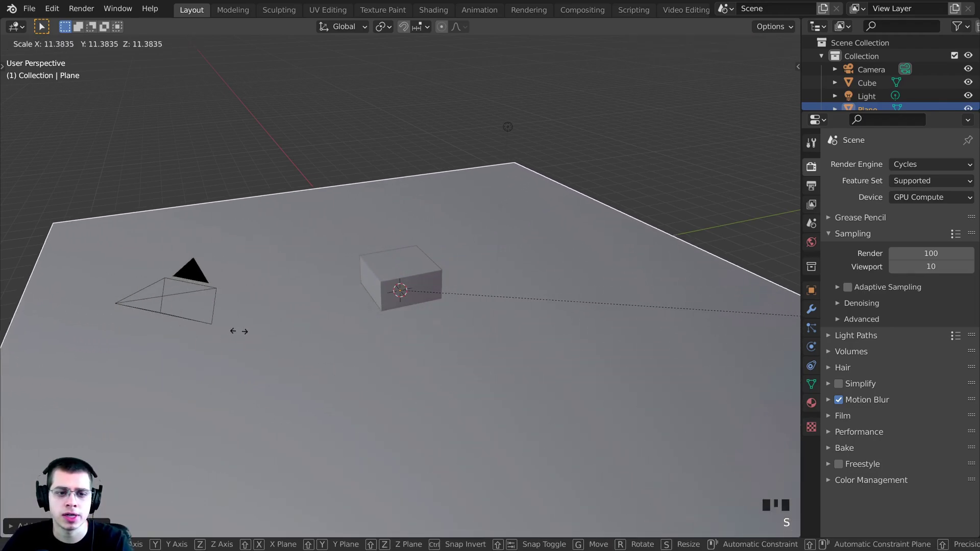
pyautogui.click(324, 306)
# Step: Raise the cube along the Z axis until it floats above the floor plane, and deselect everything
pyautogui.scroll(3, 433, 278)
pyautogui.rightClick(416, 337)
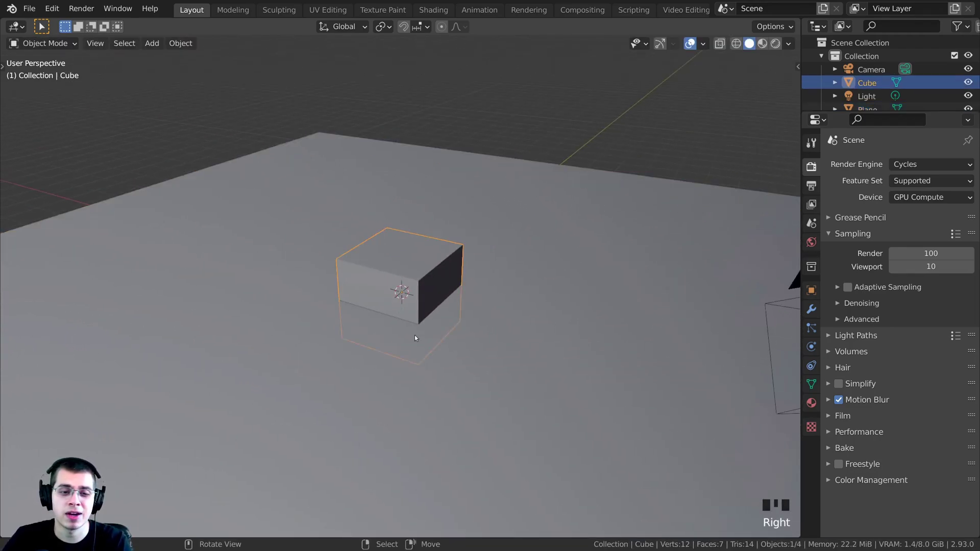
pyautogui.moveTo(415, 336); pyautogui.dragTo(432, 327, button='middle')
pyautogui.press('g')
pyautogui.press('z')
pyautogui.click(438, 221)
pyautogui.press('a')
# Step: Switch the viewport to rendered shading
pyautogui.keyDown('shift'); pyautogui.moveTo(410, 176); pyautogui.dragTo(455, 207, button='middle'); pyautogui.keyUp('shift')
pyautogui.scroll(-1, 455, 208)
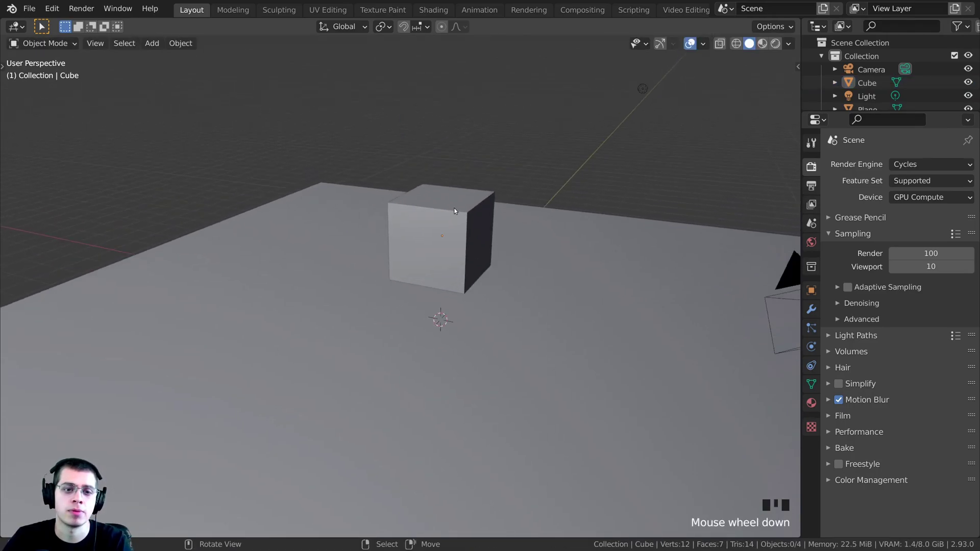
pyautogui.press('z')
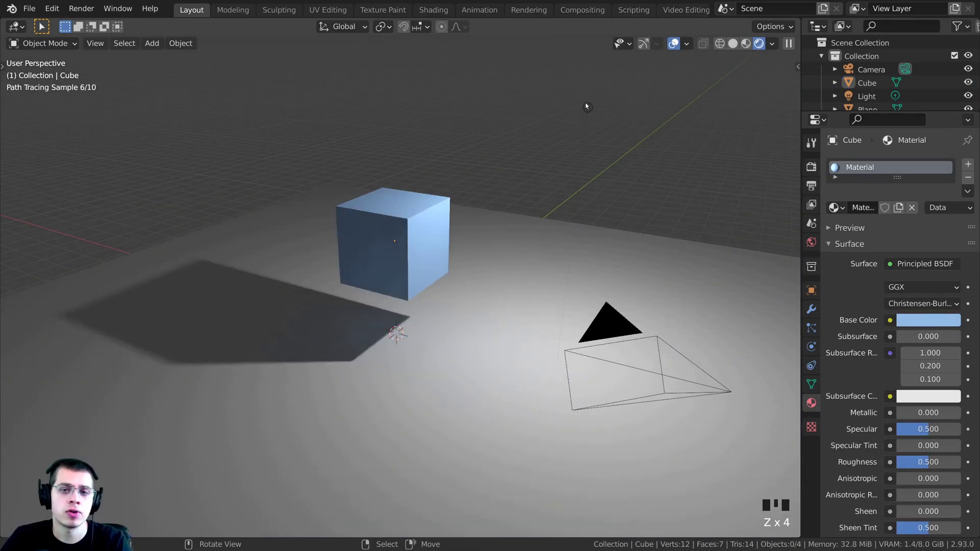
# Step: Reposition the point light above and slightly to one side of the cube so it casts a shadow on the floor
pyautogui.rightClick(588, 106)
pyautogui.press('g')
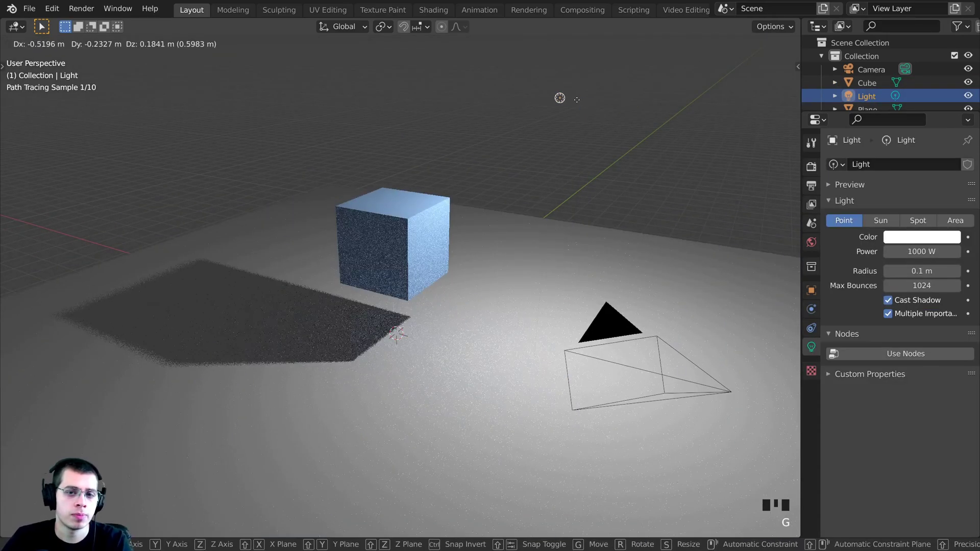
pyautogui.click(525, 92)
pyautogui.press('g')
pyautogui.click(568, 68)
pyautogui.scroll(-1, 444, 179)
pyautogui.moveTo(444, 179); pyautogui.dragTo(494, 189, button='middle')
pyautogui.press('g')
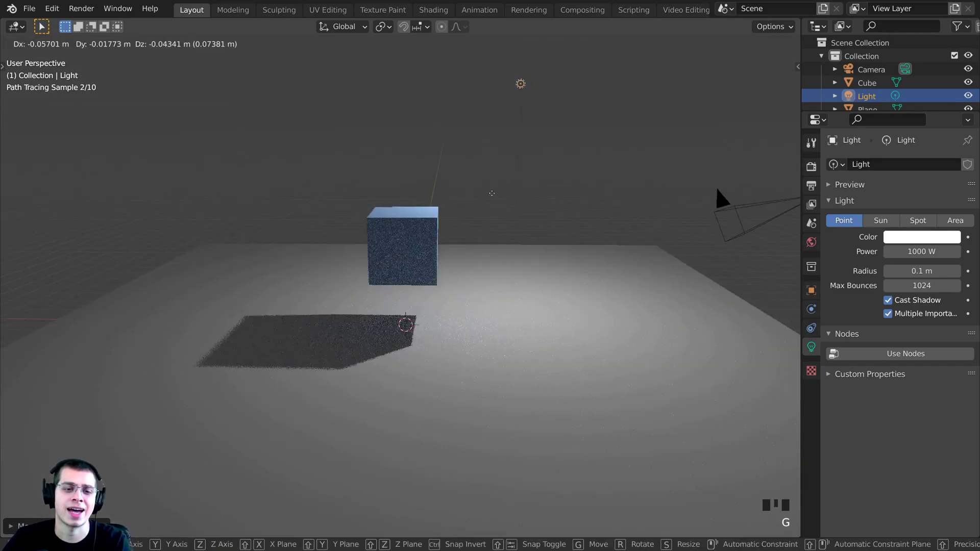
pyautogui.click(475, 216)
# Step: Make the floor plane a Shadow Catcher in its object visibility settings
pyautogui.moveTo(466, 341); pyautogui.dragTo(435, 330, button='middle')
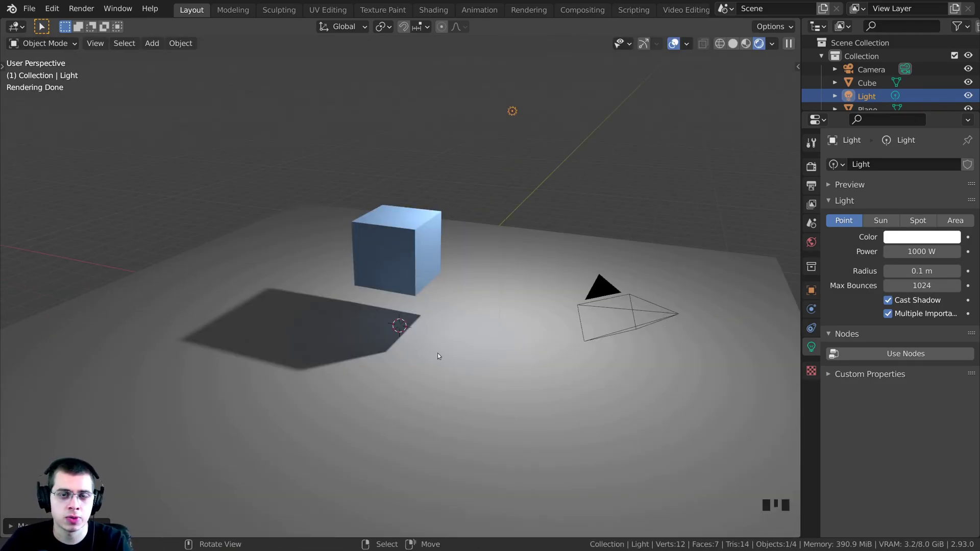
pyautogui.rightClick(449, 344)
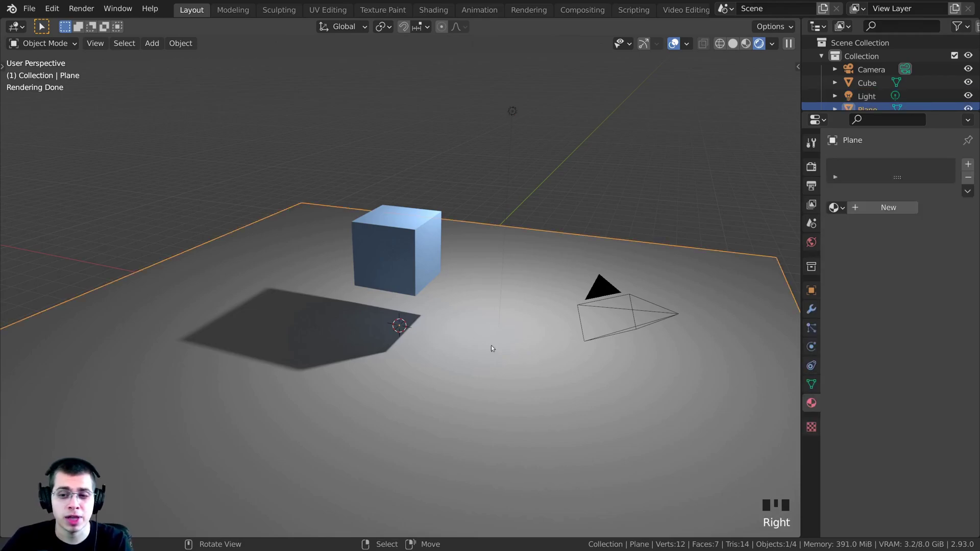
pyautogui.click(811, 291)
pyautogui.scroll(-2, 850, 481)
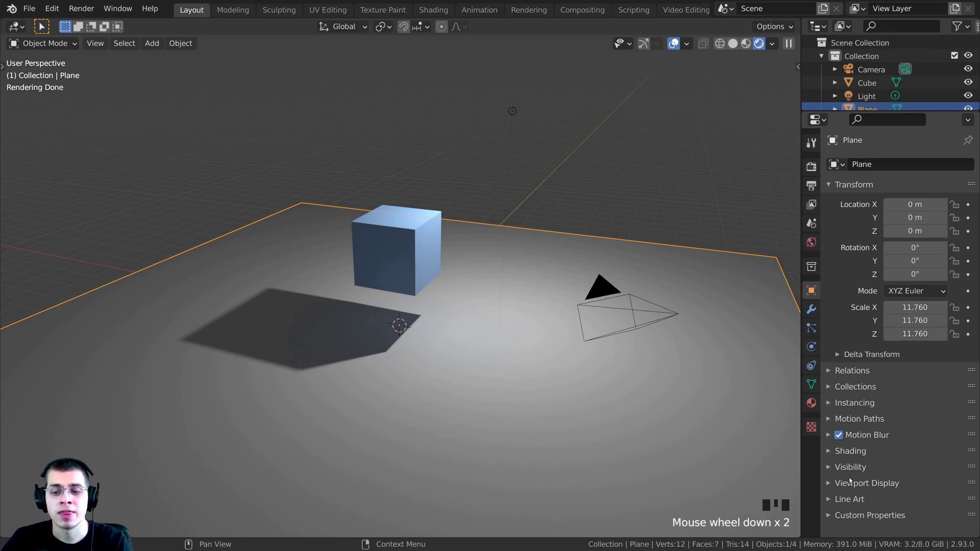
pyautogui.click(834, 467)
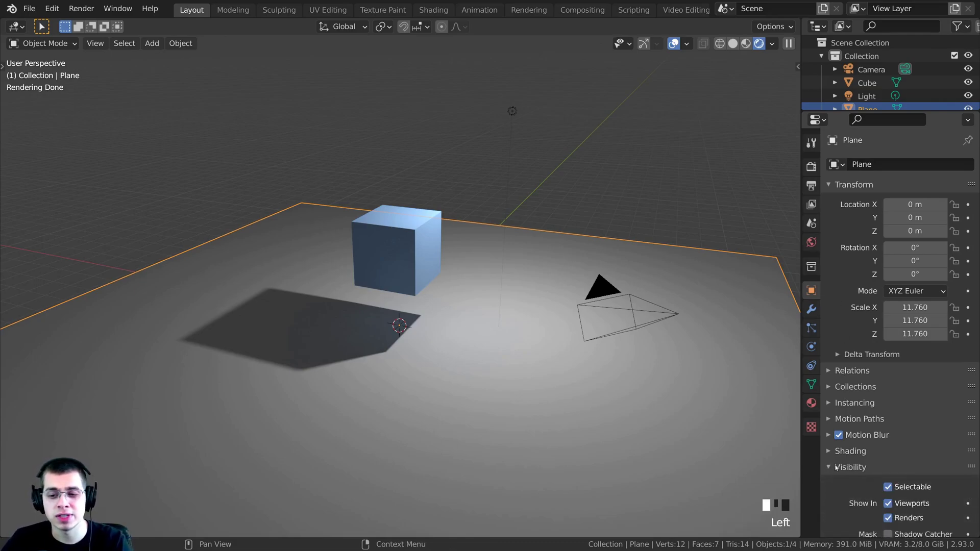
pyautogui.scroll(-11, 836, 467)
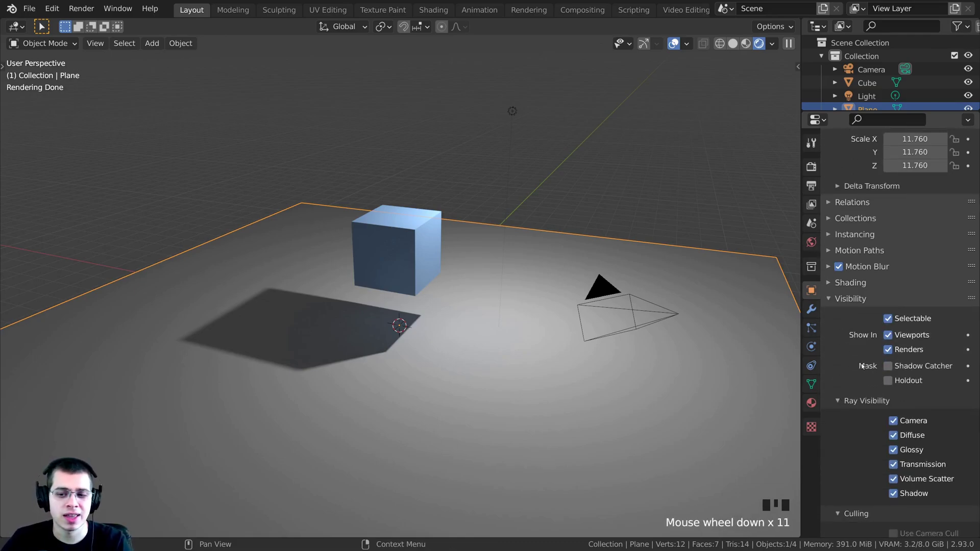
pyautogui.click(888, 366)
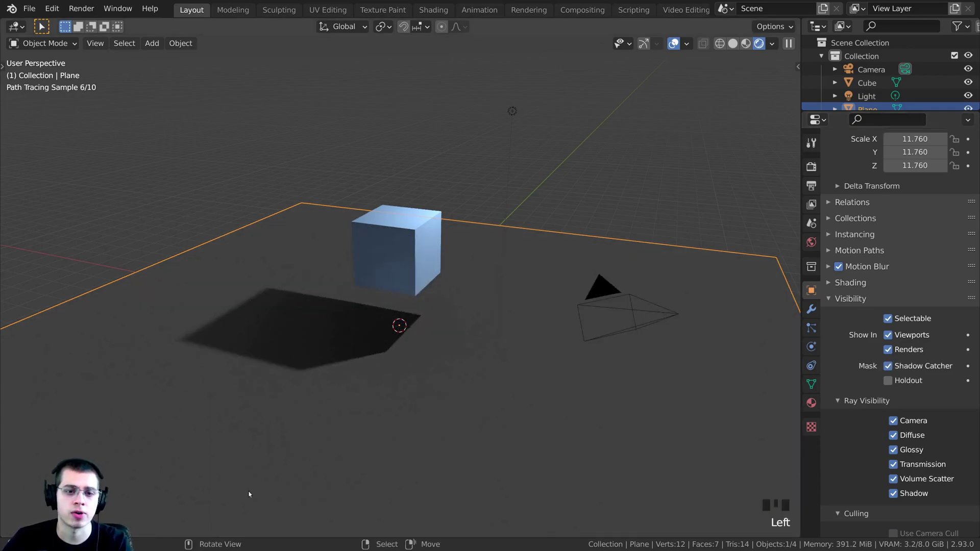
# Step: Enable Transparent in the Film render settings to remove the world background
pyautogui.keyDown('shift'); pyautogui.moveTo(472, 306); pyautogui.dragTo(549, 322, button='middle'); pyautogui.keyUp('shift')
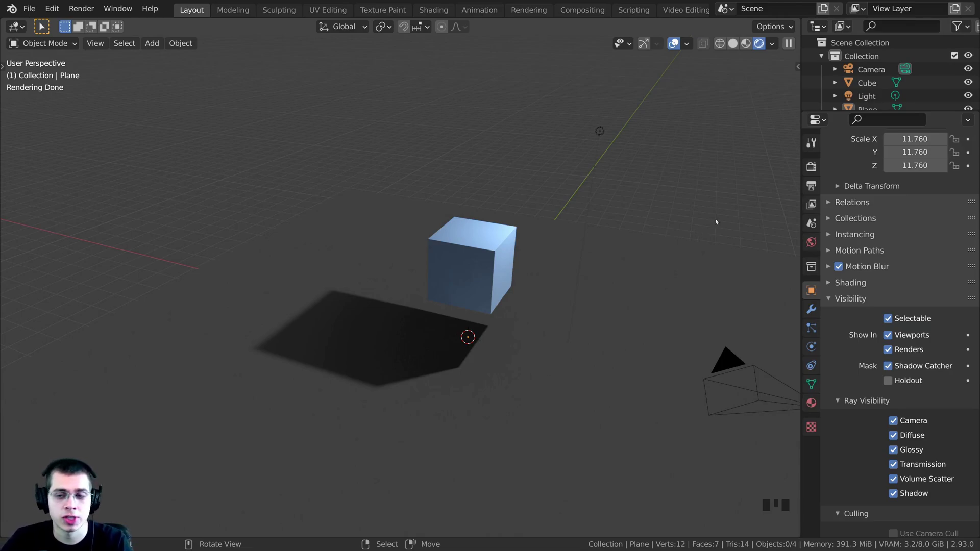
pyautogui.click(812, 166)
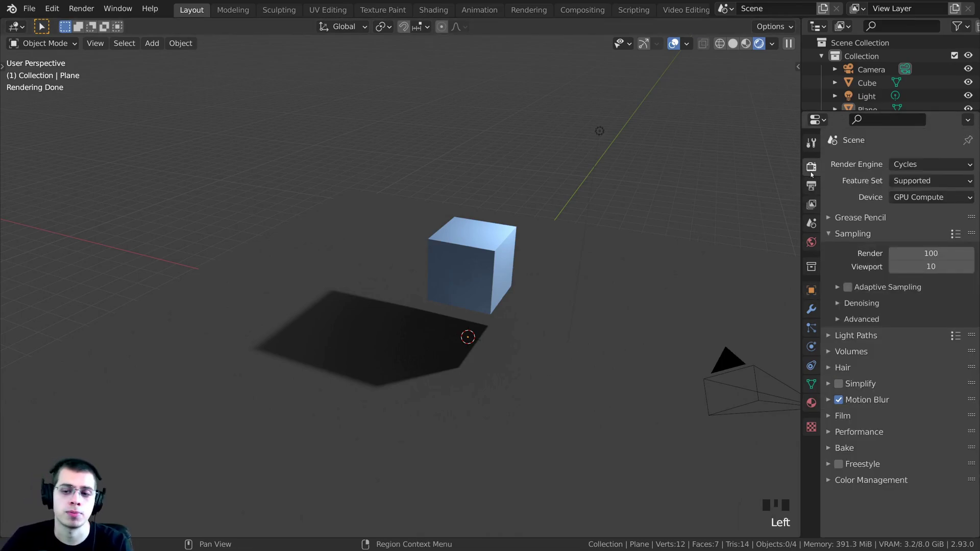
pyautogui.click(829, 417)
pyautogui.scroll(-6, 829, 417)
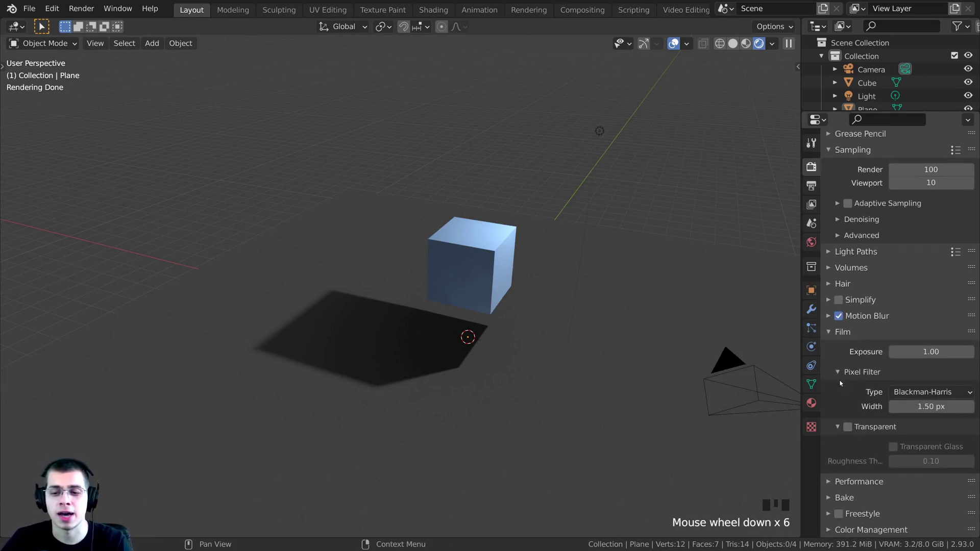
pyautogui.click(848, 427)
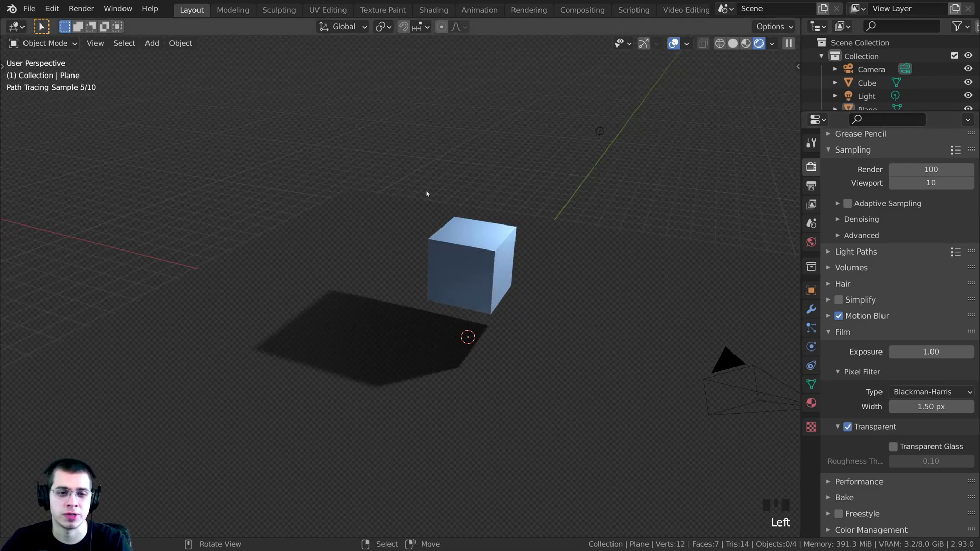
# Step: Examine the caught shadows on the transparent background and the floor's reflection on the glossy monkey head from several angles
pyautogui.scroll(2, 309, 376)
pyautogui.moveTo(309, 377); pyautogui.dragTo(456, 299, button='middle')
pyautogui.scroll(-4, 456, 299)
pyautogui.scroll(5, 420, 309)
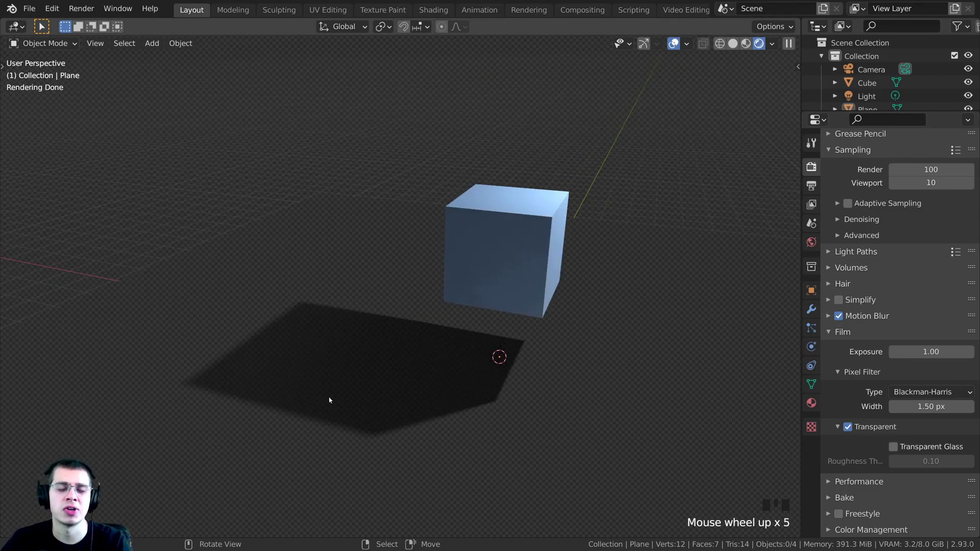
pyautogui.keyDown('shift'); pyautogui.moveTo(329, 401); pyautogui.dragTo(313, 369, button='middle'); pyautogui.keyUp('shift')
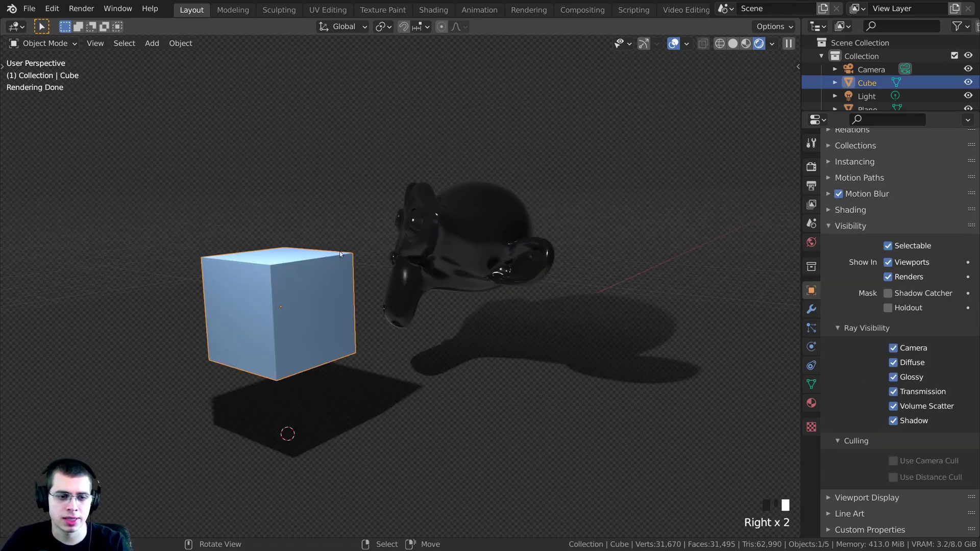
pyautogui.rightClick(433, 252)
pyautogui.moveTo(433, 252); pyautogui.dragTo(410, 227, button='middle')
pyautogui.scroll(1, 414, 245)
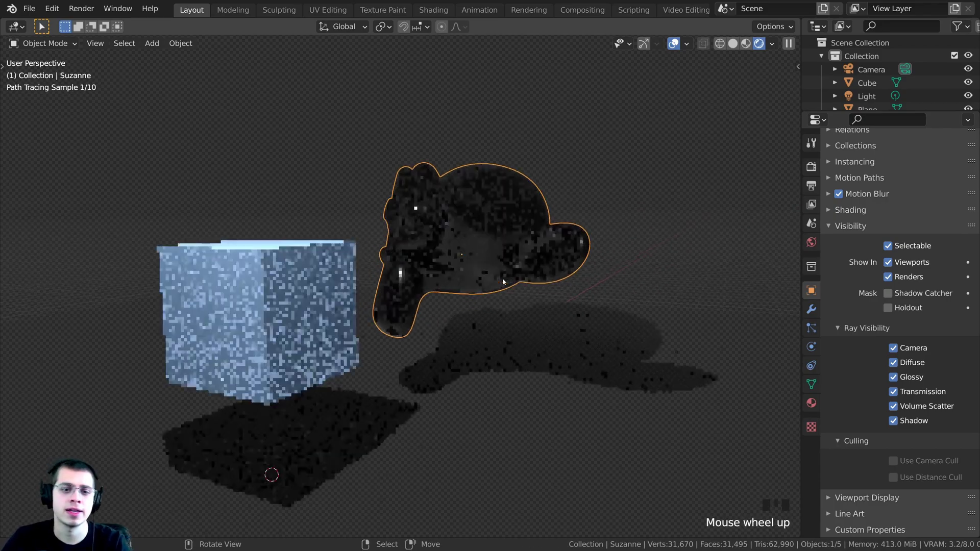
pyautogui.moveTo(472, 284); pyautogui.dragTo(455, 274, button='middle')
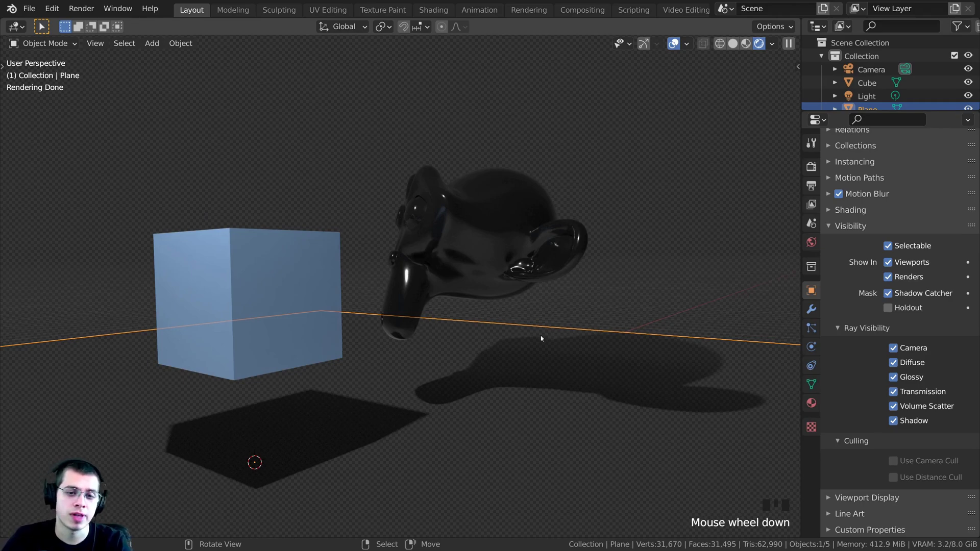
pyautogui.scroll(-1, 513, 356)
pyautogui.moveTo(529, 301); pyautogui.dragTo(528, 309, button='middle')
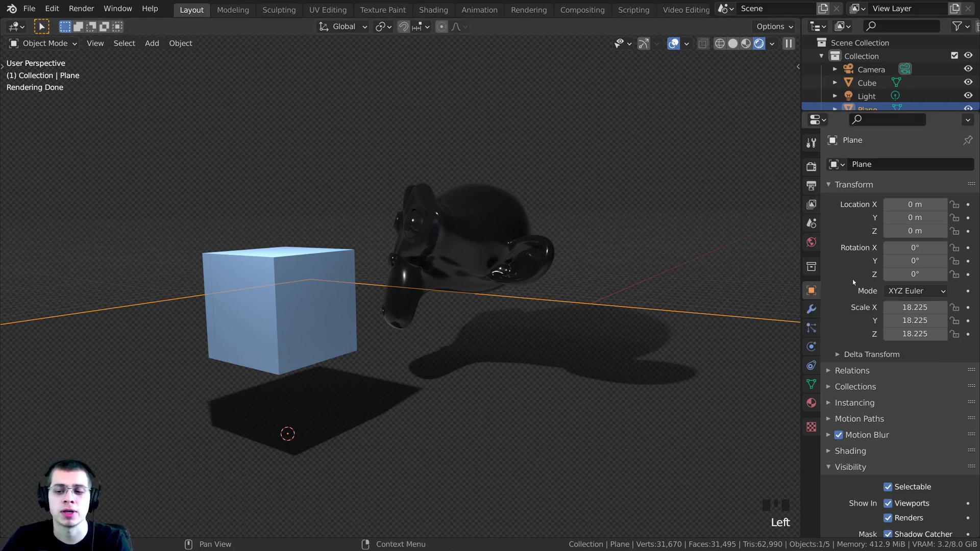
# Step: Turn off Diffuse and Glossy ray visibility for the shadow catcher plane, and deselect everything
pyautogui.scroll(-7, 835, 305)
pyautogui.scroll(-3, 870, 302)
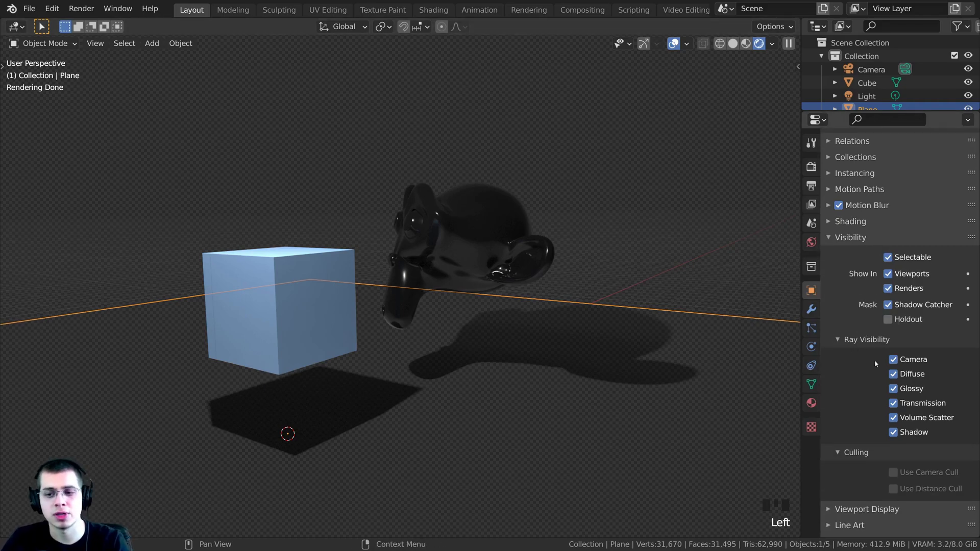
pyautogui.click(894, 375)
pyautogui.click(894, 388)
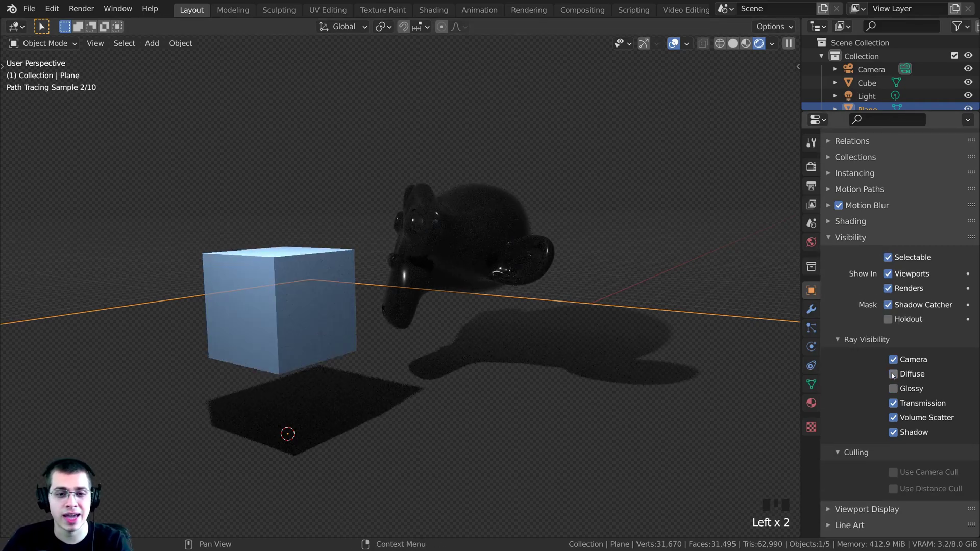
pyautogui.scroll(5, 501, 411)
pyautogui.hotkey('alt', 'a')
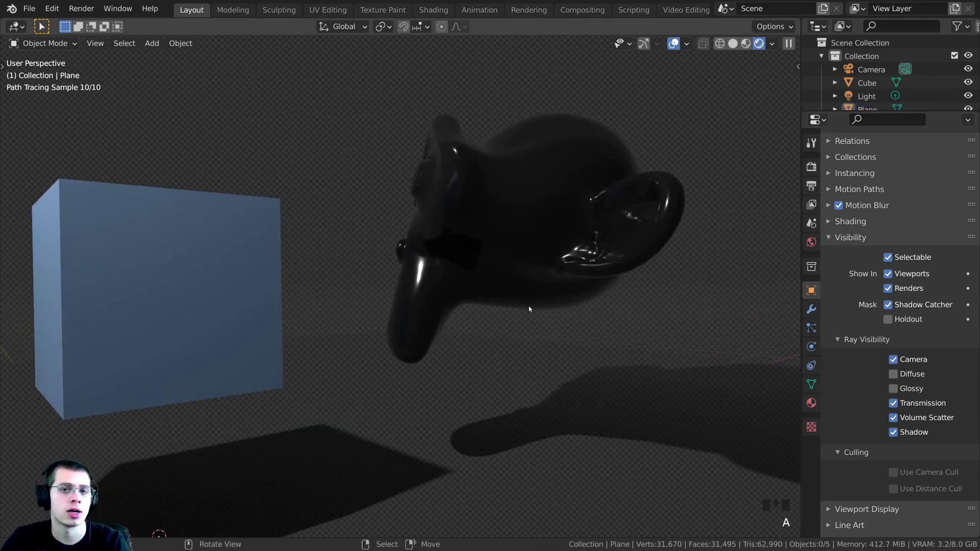
# Step: Save the Blender file
pyautogui.scroll(-2, 531, 308)
pyautogui.hotkey('ctrl', 's')
pyautogui.hotkey('ctrl', 's')
pyautogui.hotkey('ctrl', 's')
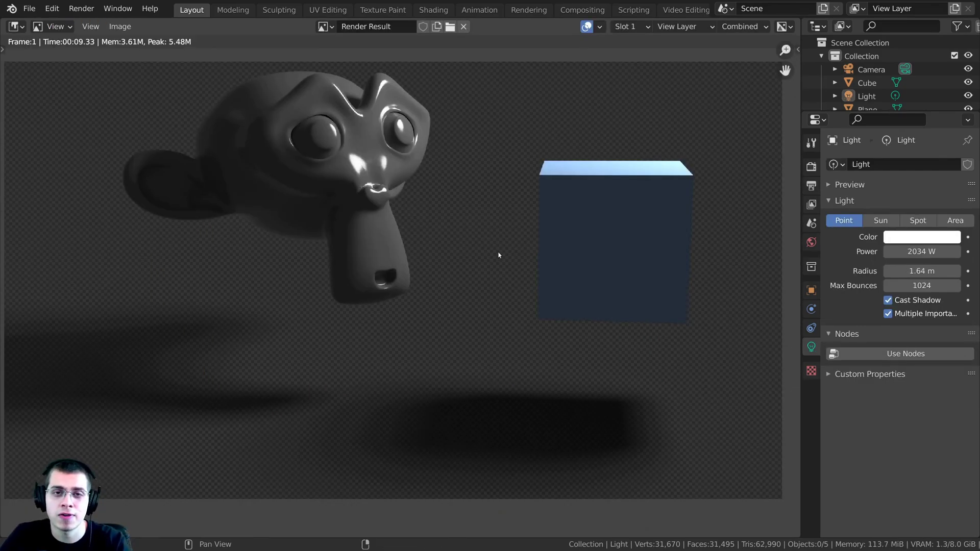
# Step: Switch to the Compositing workspace and enable Use Nodes
pyautogui.click(585, 9)
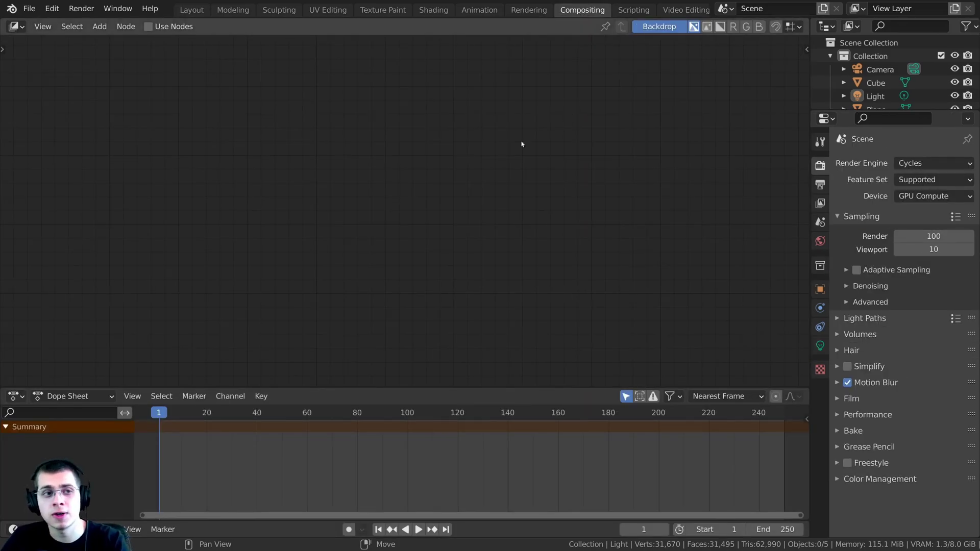
pyautogui.click(156, 26)
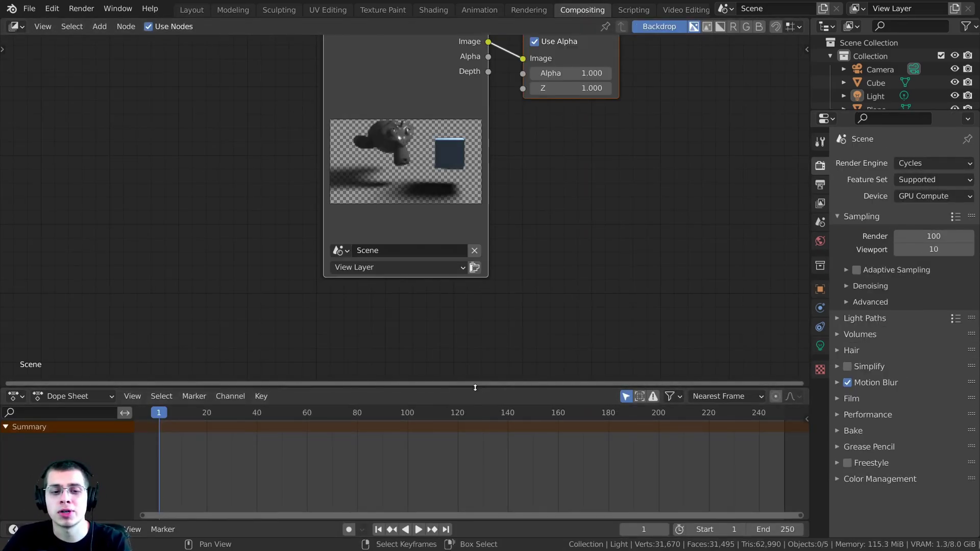
# Step: Enlarge the node editor and insert an Alpha Over node between the Render Layers and Composite nodes
pyautogui.moveTo(530, 389); pyautogui.dragTo(530, 504)
pyautogui.moveTo(530, 349); pyautogui.dragTo(487, 417, button='middle')
pyautogui.hotkey('shift', 'a')
pyautogui.write('a')
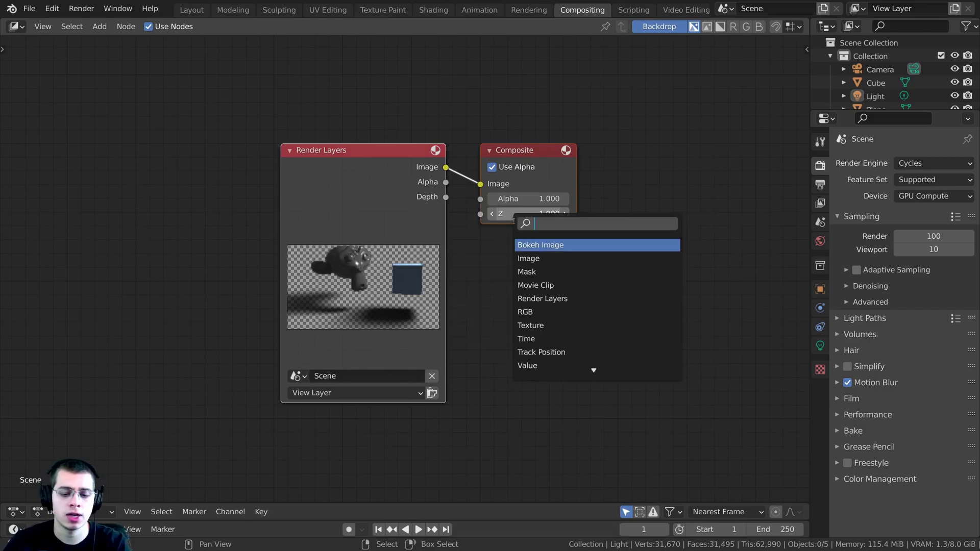
pyautogui.write('pl')
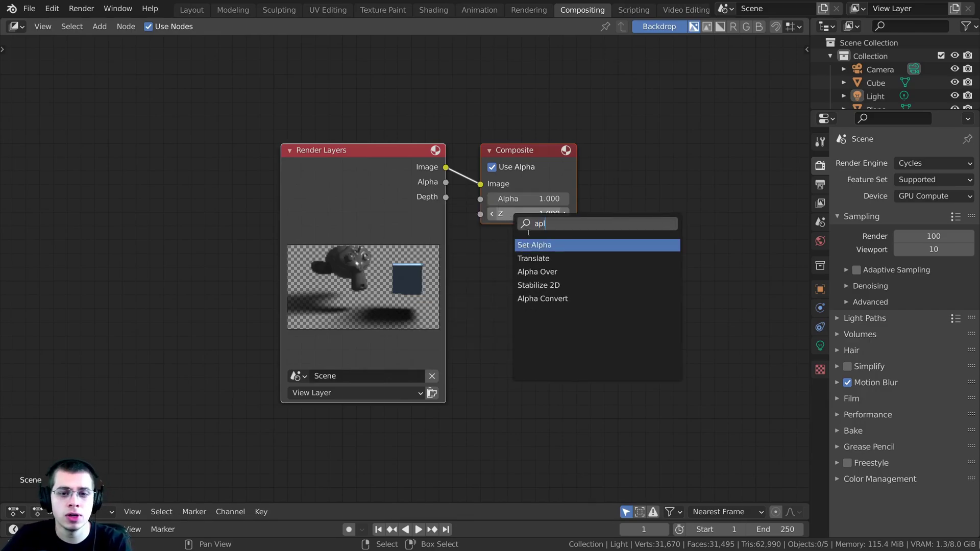
pyautogui.click(538, 271)
pyautogui.click(404, 190)
pyautogui.scroll(-3, 404, 191)
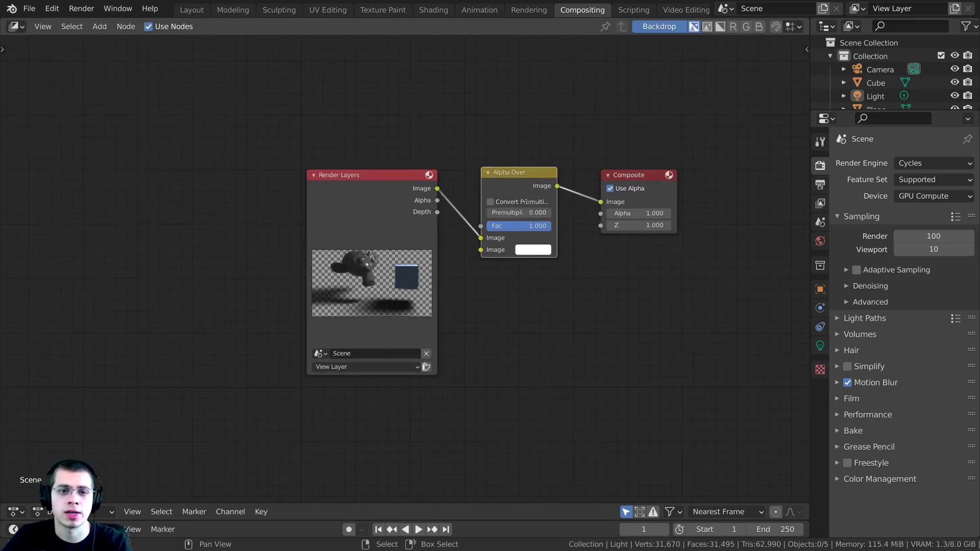
pyautogui.moveTo(532, 184); pyautogui.dragTo(495, 229, button='middle')
pyautogui.moveTo(503, 223); pyautogui.dragTo(497, 219)
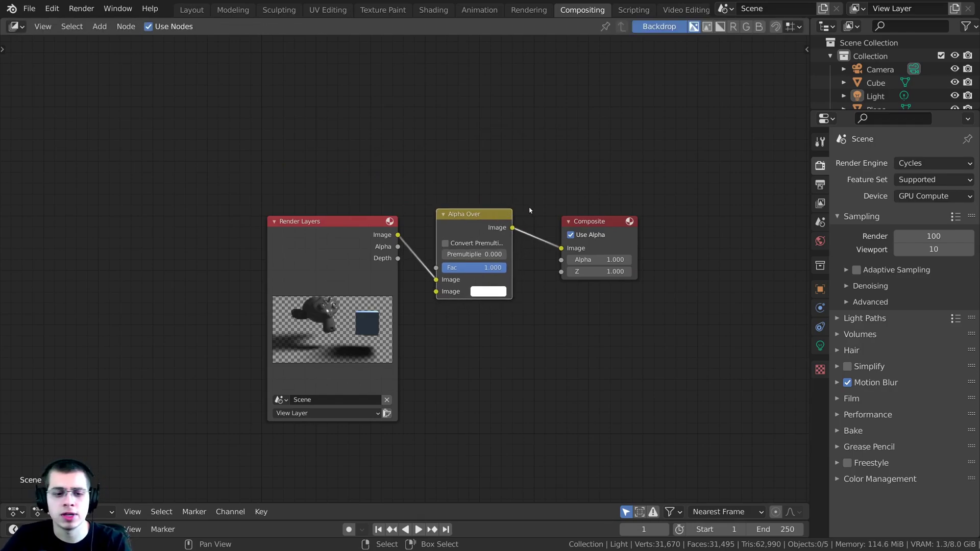
pyautogui.moveTo(522, 207); pyautogui.dragTo(520, 209, button='middle')
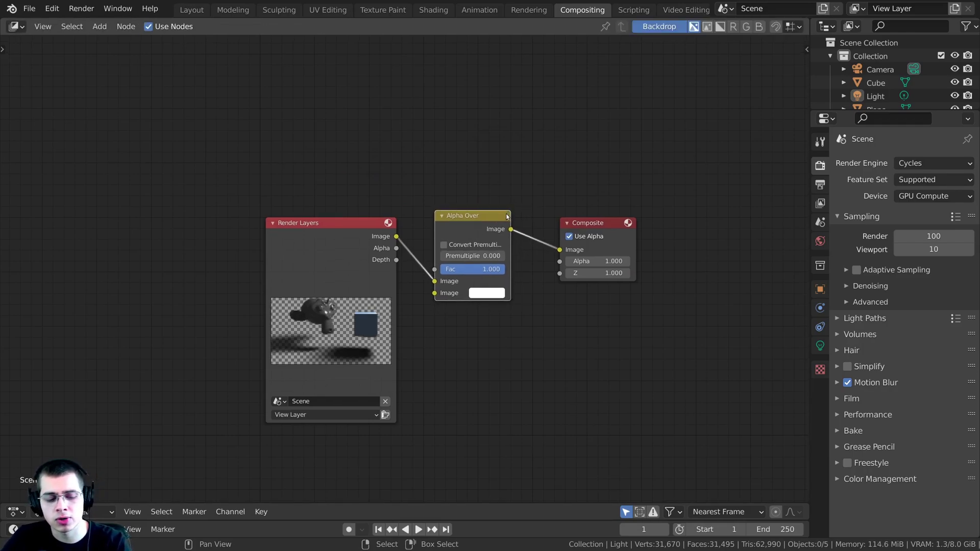
# Step: Connect a Viewer node to the Alpha Over output and place it just above the Composite node
pyautogui.keyDown('ctrl'); pyautogui.keyDown('shift'); pyautogui.click(472, 223); pyautogui.keyUp('shift'); pyautogui.keyUp('ctrl')
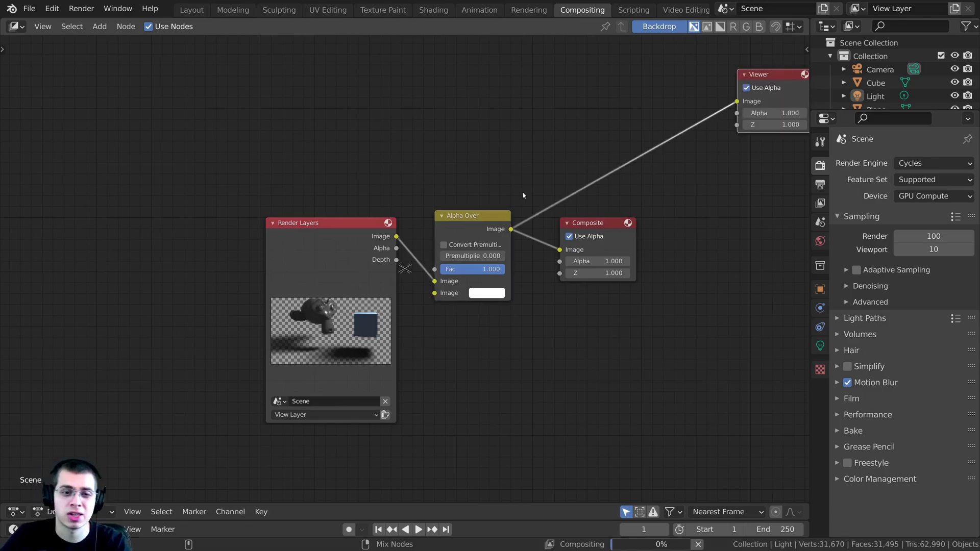
pyautogui.scroll(-2, 523, 195)
pyautogui.moveTo(523, 195); pyautogui.dragTo(513, 207, button='middle')
pyautogui.moveTo(703, 116); pyautogui.dragTo(565, 176)
pyautogui.hotkey('shift', 'a')
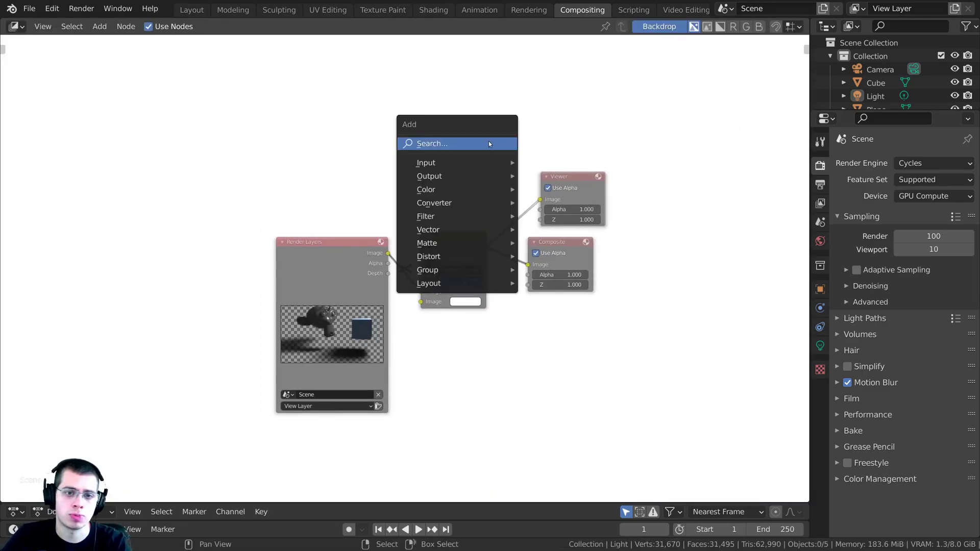
pyautogui.click(503, 143)
pyautogui.click(540, 104)
# Step: Space out the nodes and reroute the Render Layers image into the second Image input of the Alpha Over node
pyautogui.scroll(4, 560, 178)
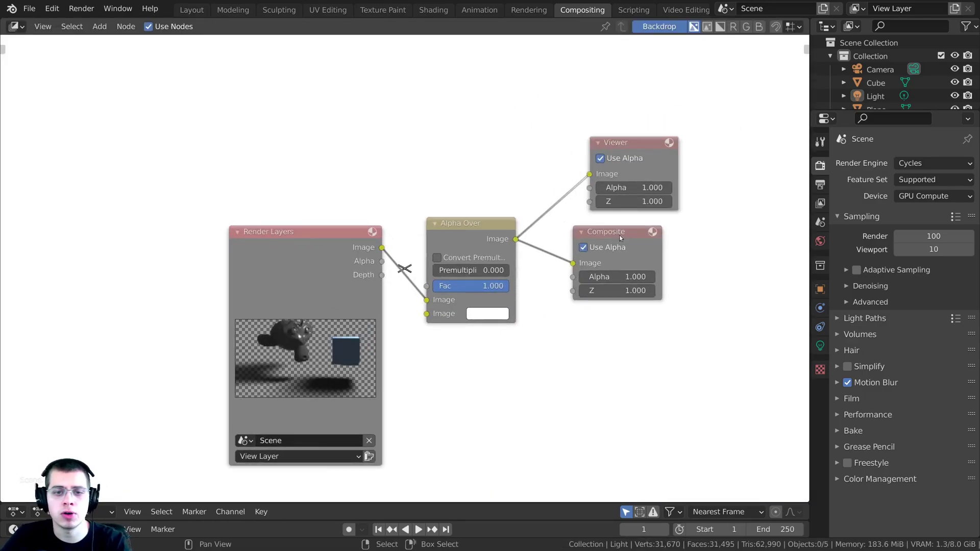
pyautogui.moveTo(612, 235); pyautogui.dragTo(631, 236)
pyautogui.moveTo(330, 236); pyautogui.dragTo(392, 173, button='middle')
pyautogui.moveTo(391, 173); pyautogui.dragTo(369, 176)
pyautogui.scroll(2, 457, 204)
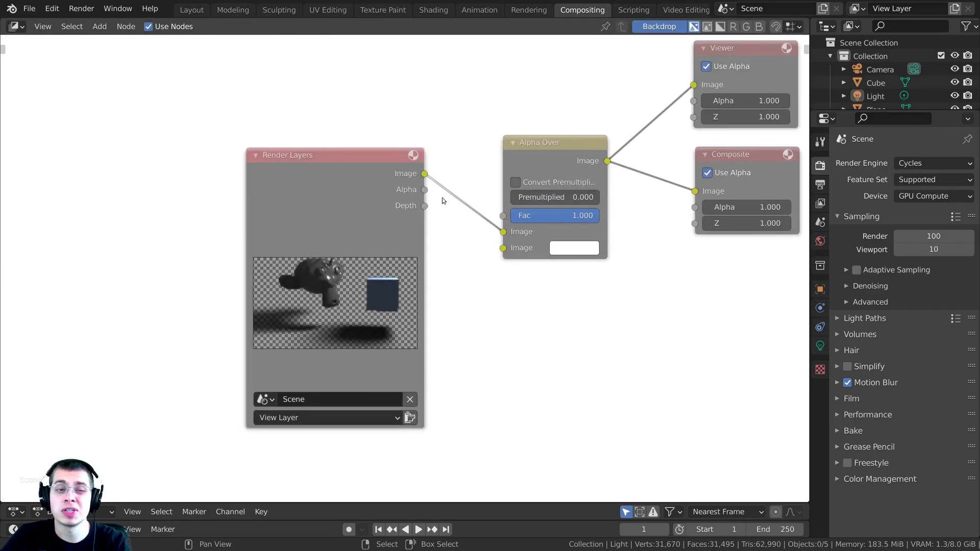
pyautogui.moveTo(504, 235)
pyautogui.mouseDown()
pyautogui.moveTo(468, 245)
pyautogui.moveTo(503, 248)
pyautogui.mouseUp()
pyautogui.scroll(-1, 432, 334)
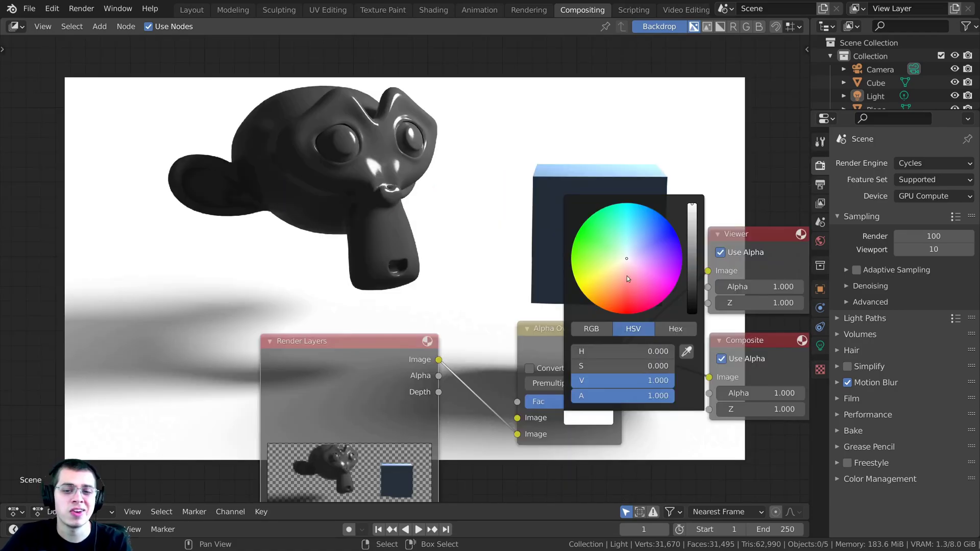
# Step: Tint the Alpha Over background color light blue and link the abstract background image node to the first Image input
pyautogui.moveTo(625, 252)
pyautogui.mouseDown()
pyautogui.moveTo(636, 246)
pyautogui.moveTo(607, 250)
pyautogui.mouseUp()
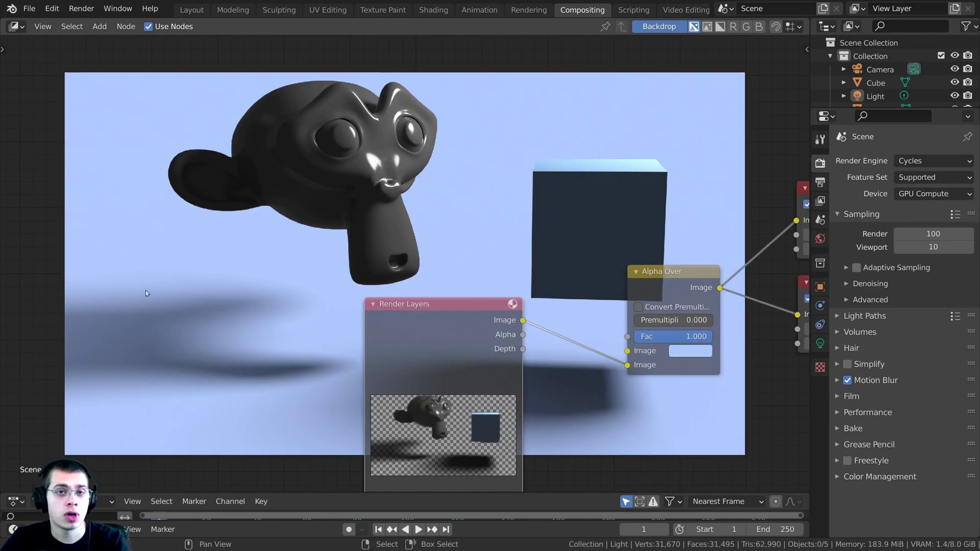
pyautogui.moveTo(146, 293); pyautogui.dragTo(120, 291, button='middle')
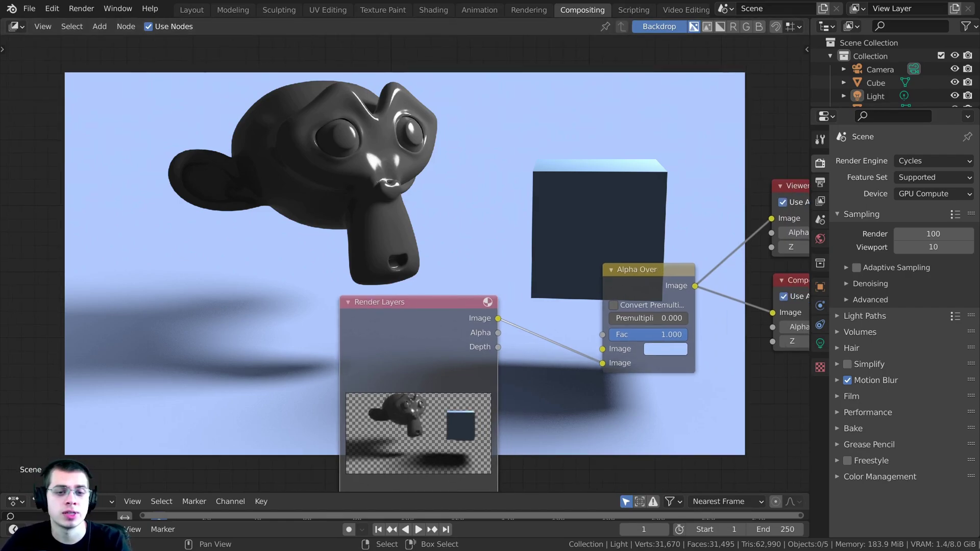
pyautogui.moveTo(360, 266); pyautogui.dragTo(602, 349)
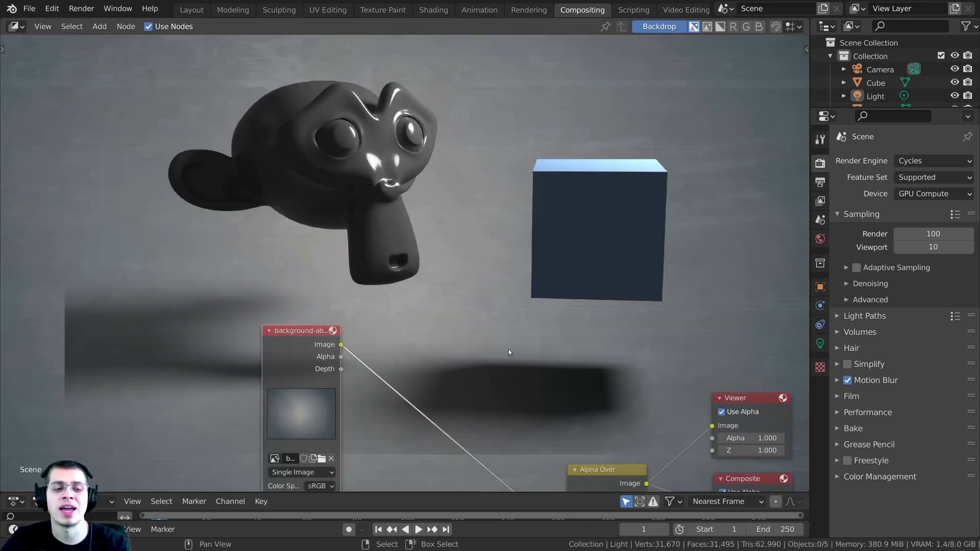
pyautogui.moveTo(509, 352); pyautogui.dragTo(412, 371, button='middle')
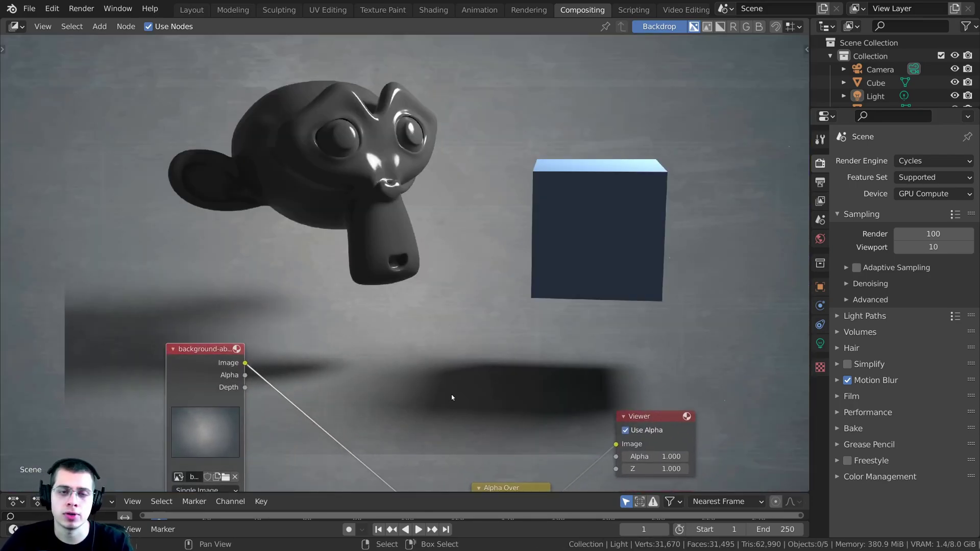
pyautogui.moveTo(454, 400); pyautogui.dragTo(472, 366, button='middle')
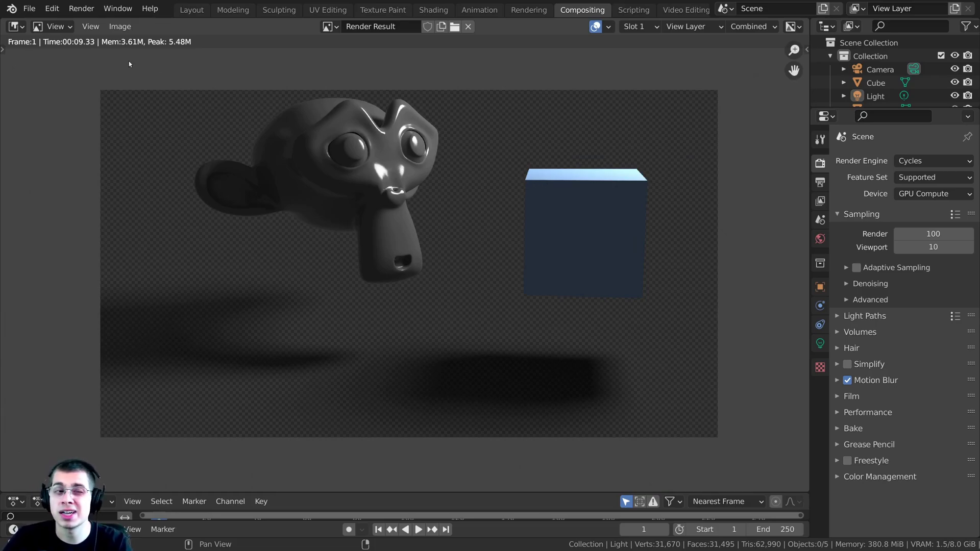
# Step: Start saving the render result as an image and choose PNG as the file format
pyautogui.click(120, 26)
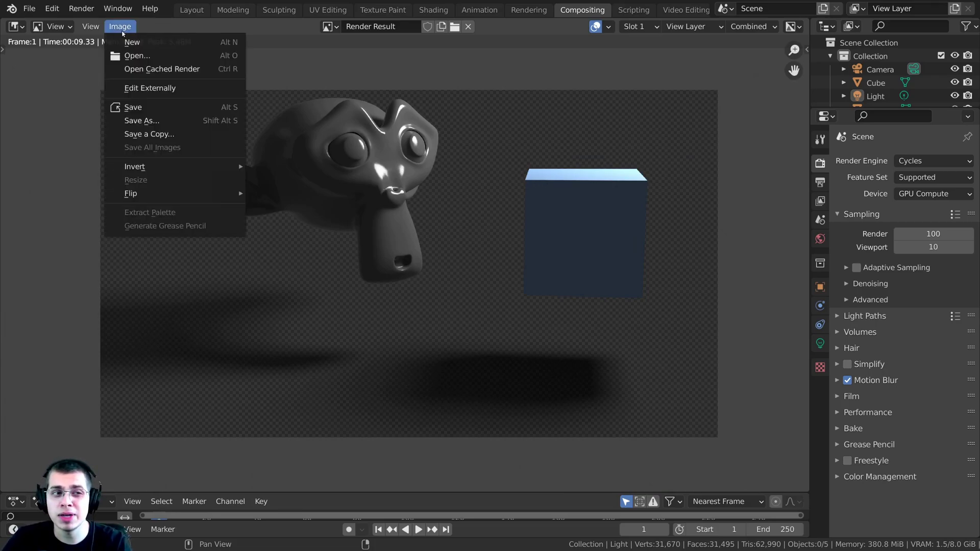
pyautogui.click(145, 124)
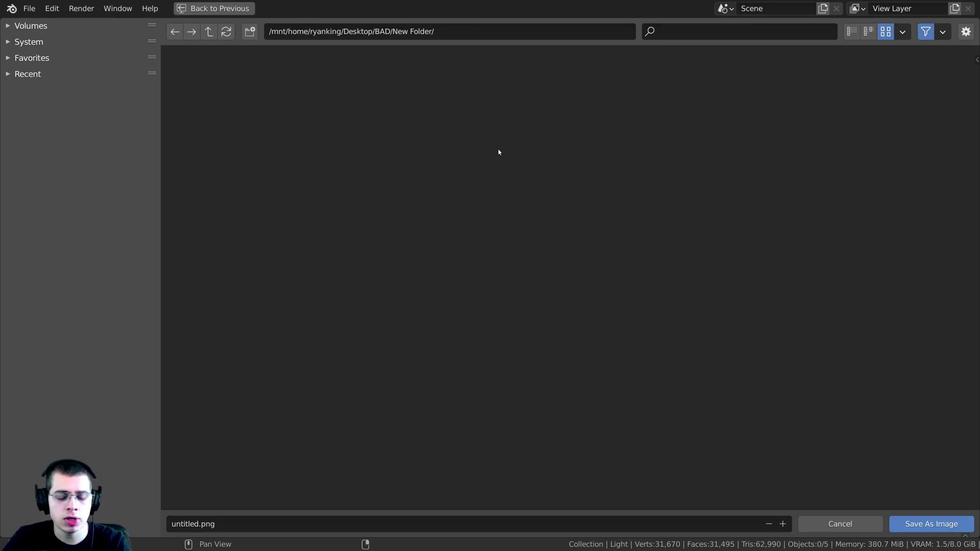
pyautogui.press('n')
pyautogui.press('n')
pyautogui.press('n')
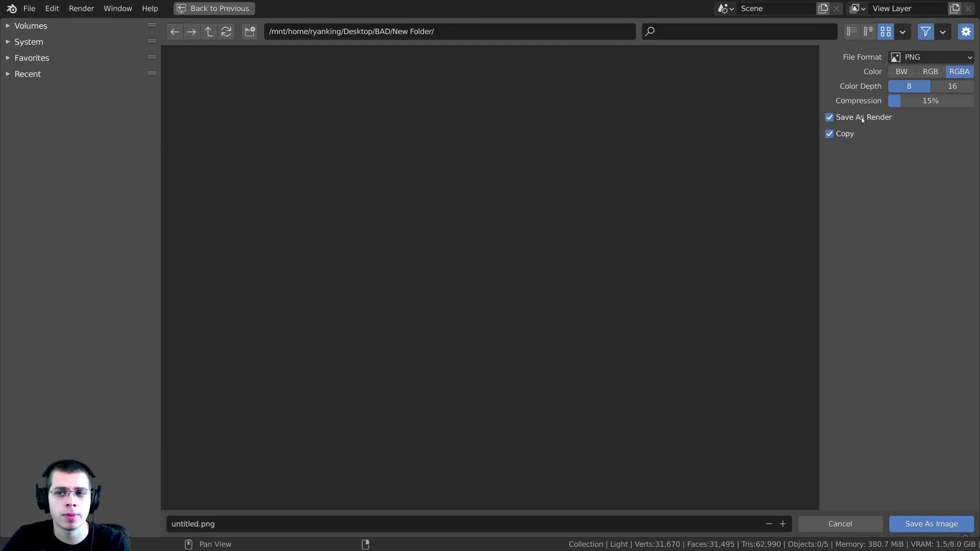
pyautogui.click(898, 57)
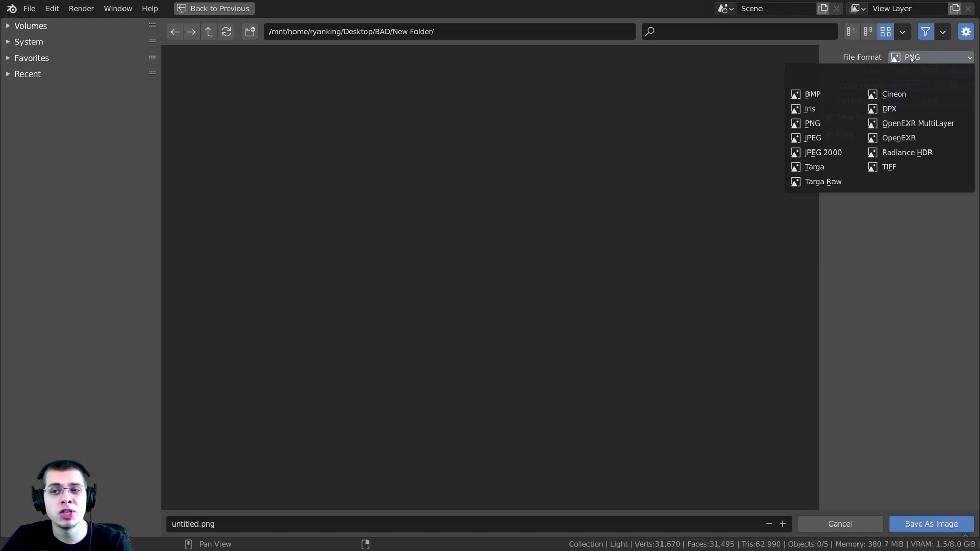
pyautogui.click(823, 124)
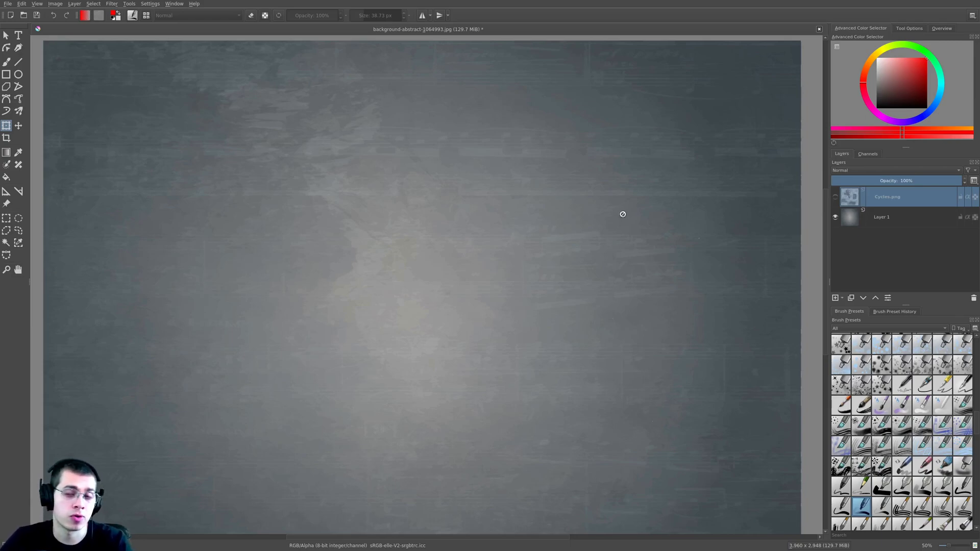
# Step: Switch to Krita, show the Cycles.png layer over the background image, and move it across the canvas
pyautogui.click(835, 198)
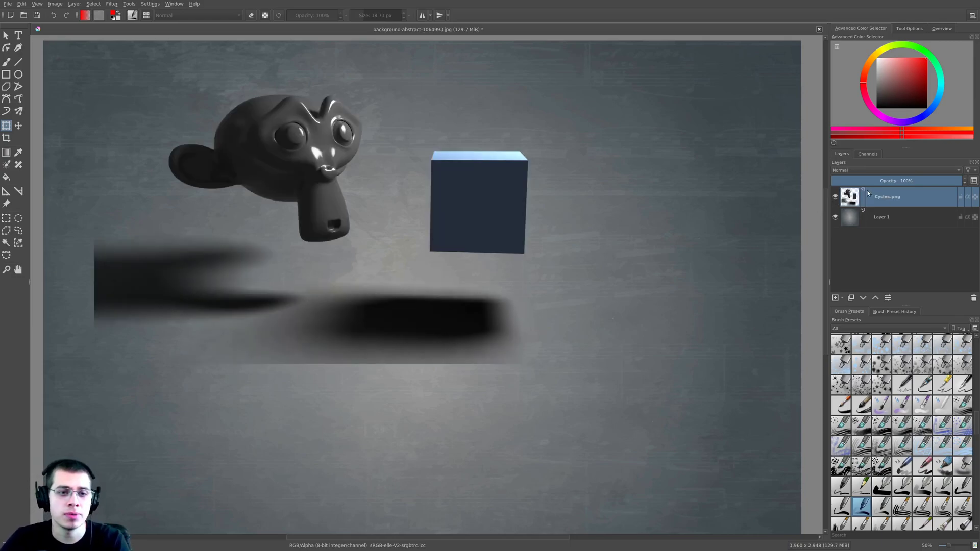
pyautogui.moveTo(315, 247); pyautogui.dragTo(608, 247)
pyautogui.moveTo(629, 297); pyautogui.dragTo(554, 303, button='middle')
pyautogui.moveTo(566, 257); pyautogui.dragTo(576, 292)
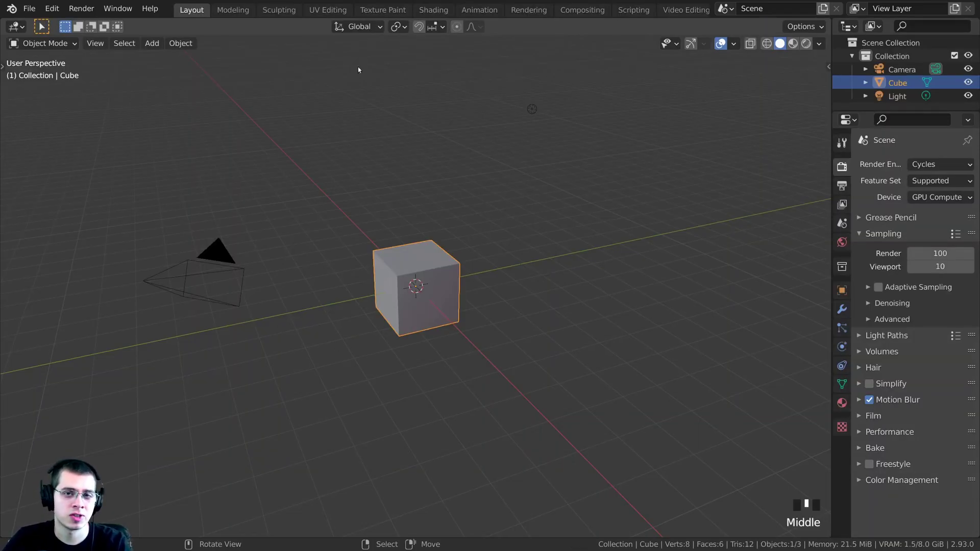
# Step: In the default cube scene in Blender, set the render engine to Eevee
pyautogui.scroll(2, 458, 162)
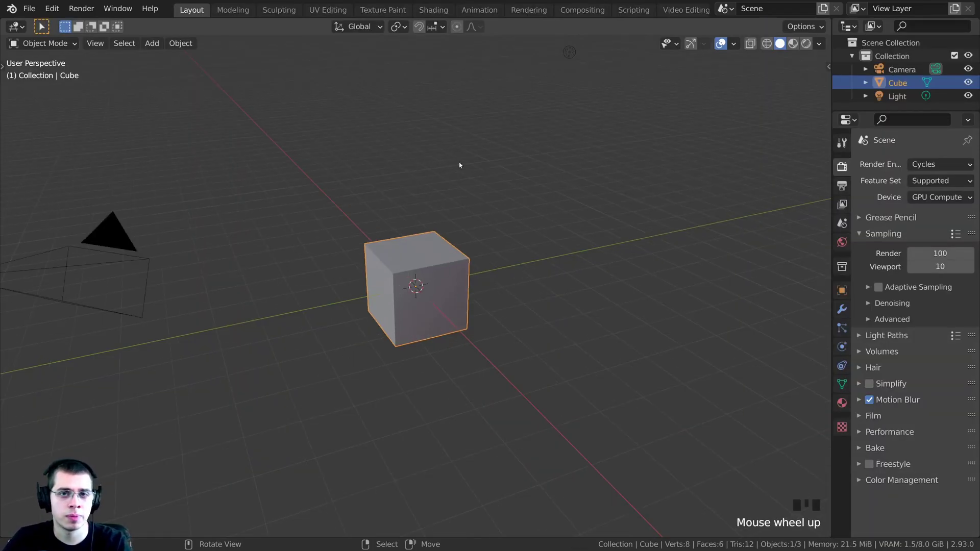
pyautogui.click(936, 166)
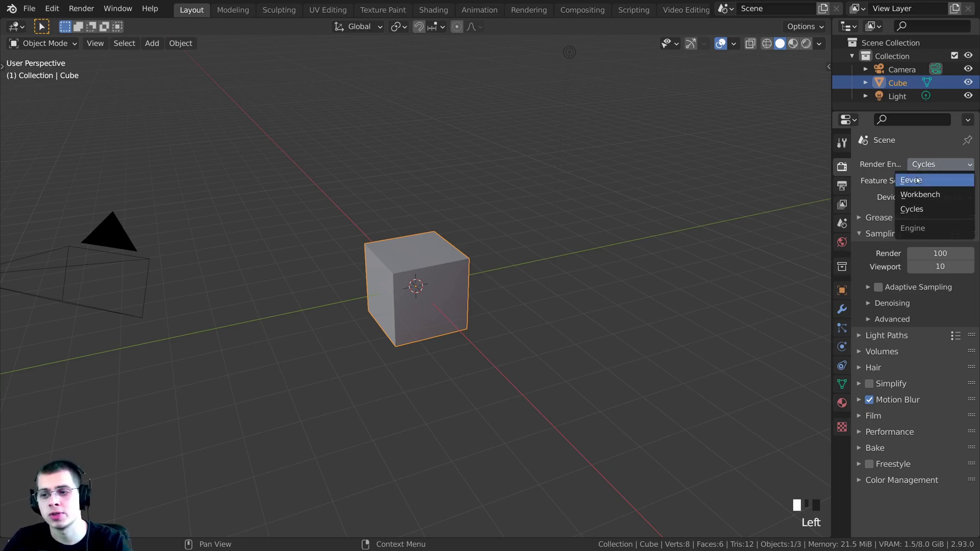
pyautogui.click(917, 180)
# Step: Add a mesh plane at the origin and scale it up into a large floor beneath the scene
pyautogui.press('Delete')
pyautogui.hotkey('shift', 'a')
pyautogui.hotkey('shift', 'a')
pyautogui.moveTo(344, 130)
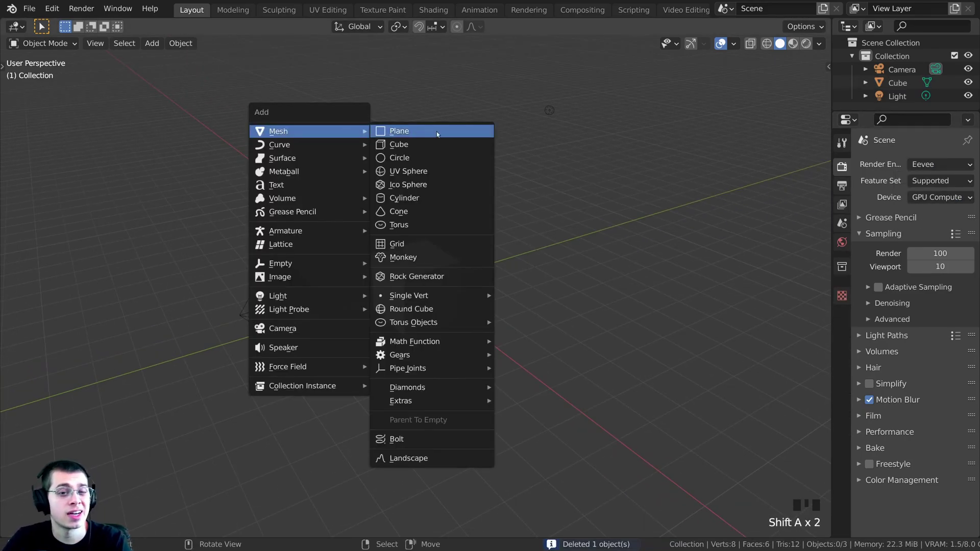
pyautogui.click(414, 132)
pyautogui.press('s')
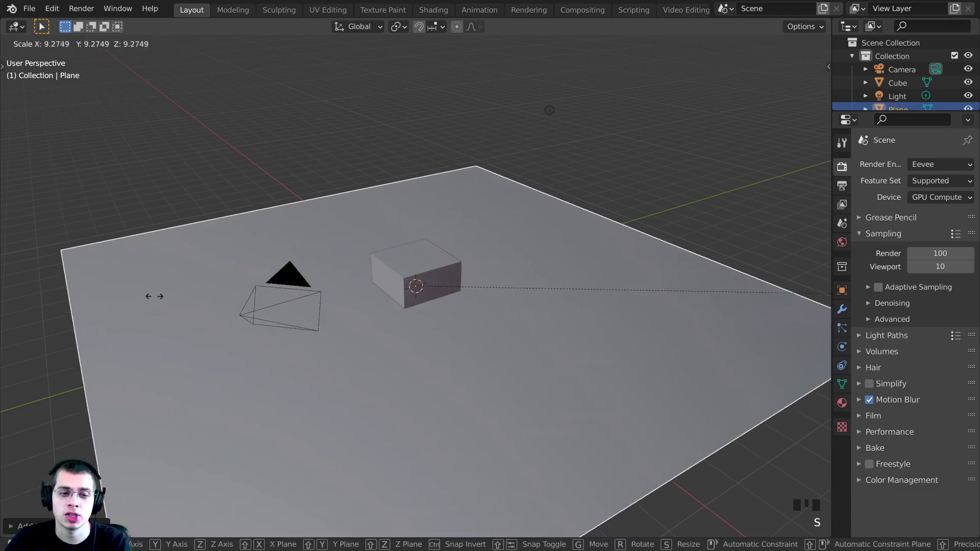
pyautogui.click(413, 287)
# Step: Raise the cube along the Z axis so it sits above the plane
pyautogui.rightClick(412, 287)
pyautogui.press('g')
pyautogui.press('z')
pyautogui.click(405, 228)
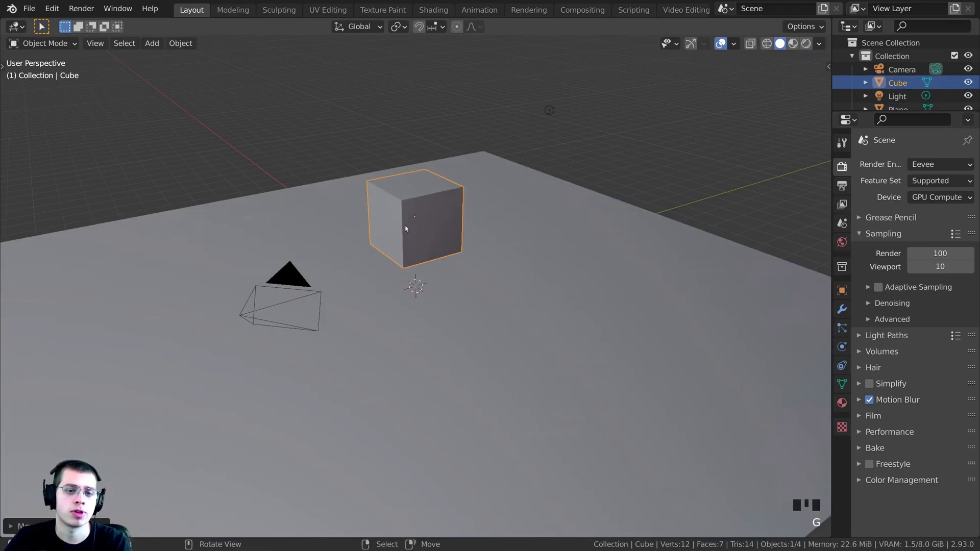
# Step: Show the viewport in rendered shading and move the light higher and closer to the cube
pyautogui.moveTo(405, 228); pyautogui.dragTo(472, 230, button='middle')
pyautogui.keyDown('shift'); pyautogui.moveTo(472, 230); pyautogui.dragTo(495, 291, button='middle'); pyautogui.keyUp('shift')
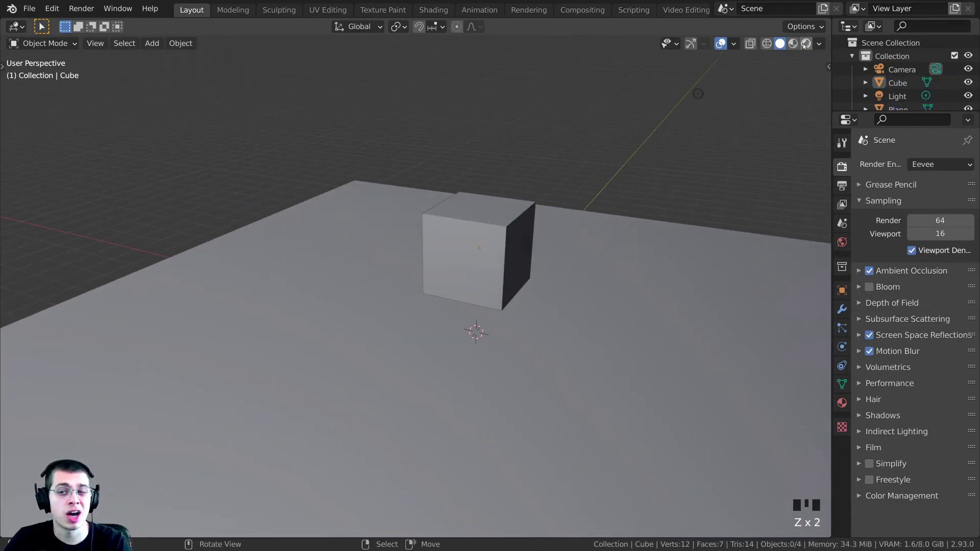
pyautogui.click(805, 44)
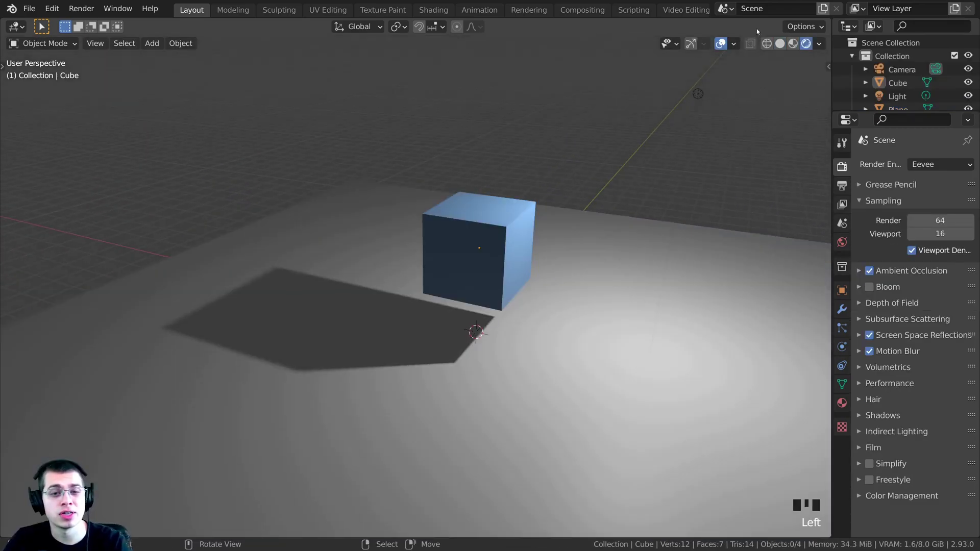
pyautogui.click(697, 95)
pyautogui.scroll(-3, 697, 95)
pyautogui.press('g')
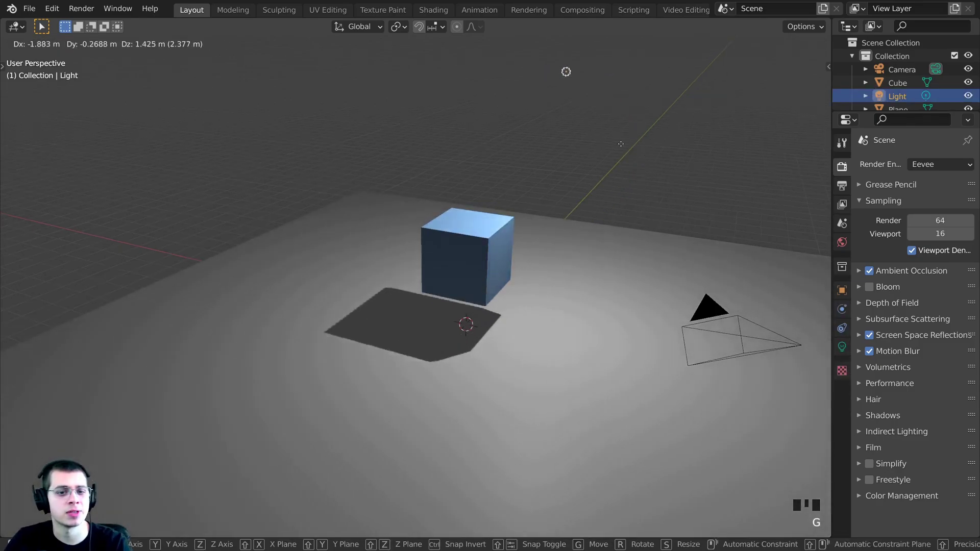
pyautogui.click(434, 312)
# Step: Scale the floor plane up slightly and deselect everything
pyautogui.scroll(3, 435, 312)
pyautogui.rightClick(621, 341)
pyautogui.press('s')
pyautogui.click(527, 312)
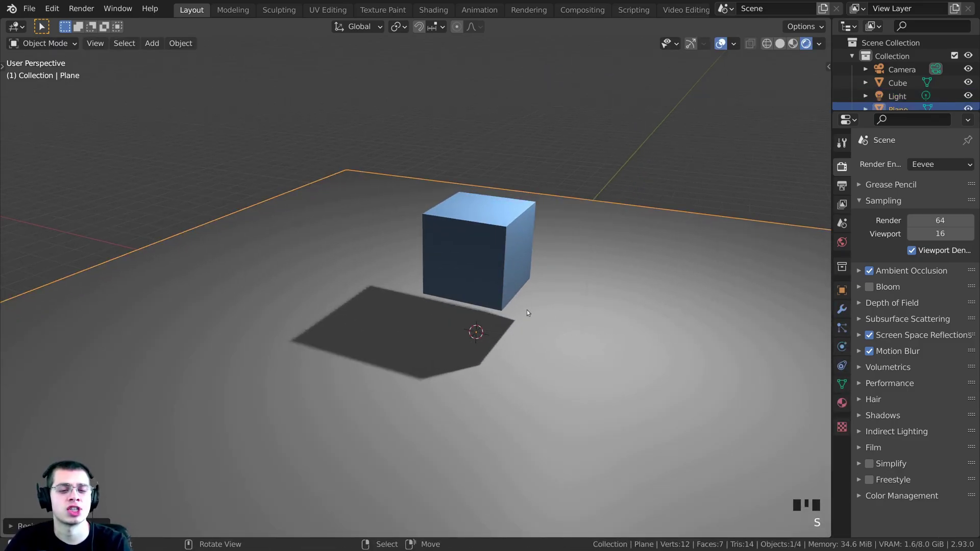
pyautogui.hotkey('alt', 'a')
pyautogui.moveTo(524, 312); pyautogui.dragTo(471, 303, button='middle')
# Step: Create a new material for the plane in the Shading workspace and move its Principled BSDF node away from the output
pyautogui.click(472, 303)
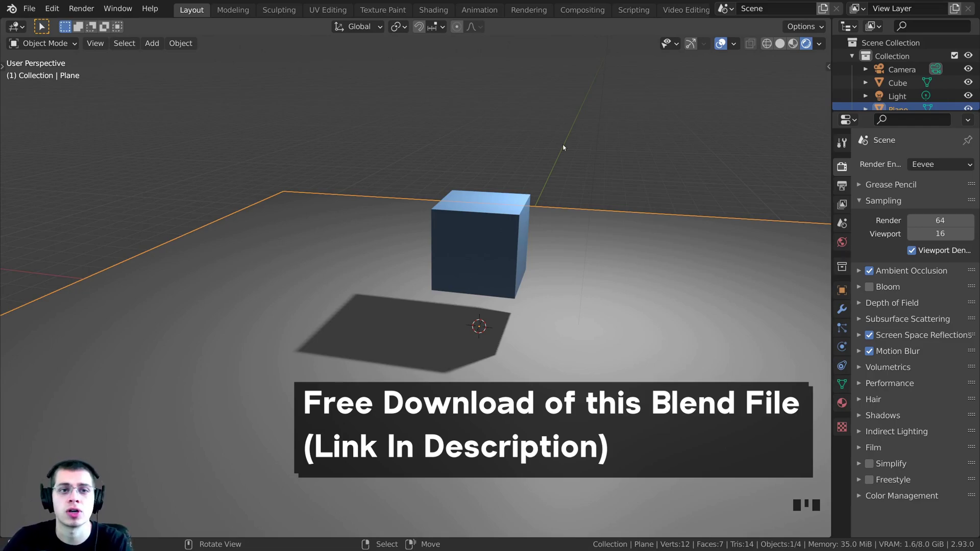
pyautogui.click(436, 10)
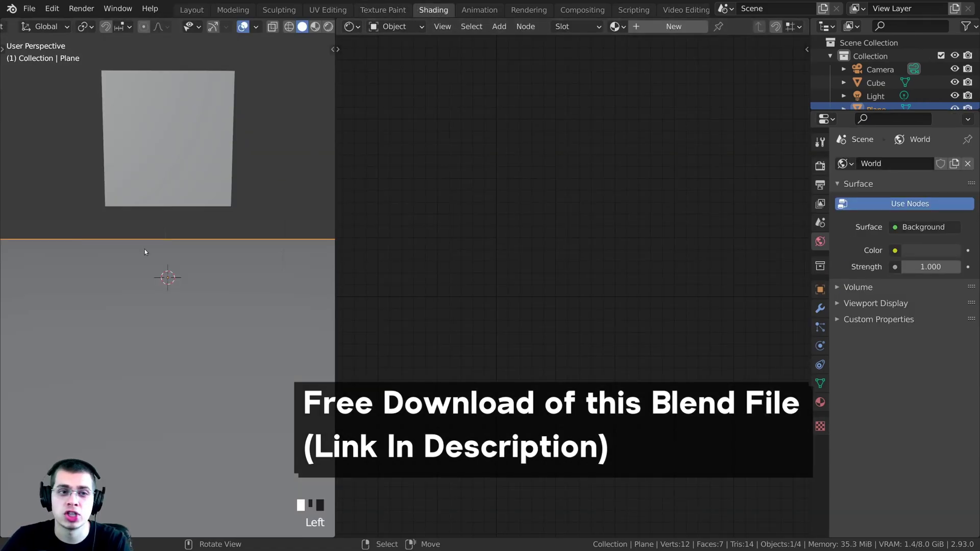
pyautogui.moveTo(144, 252); pyautogui.dragTo(394, 278, button='middle')
pyautogui.click(673, 26)
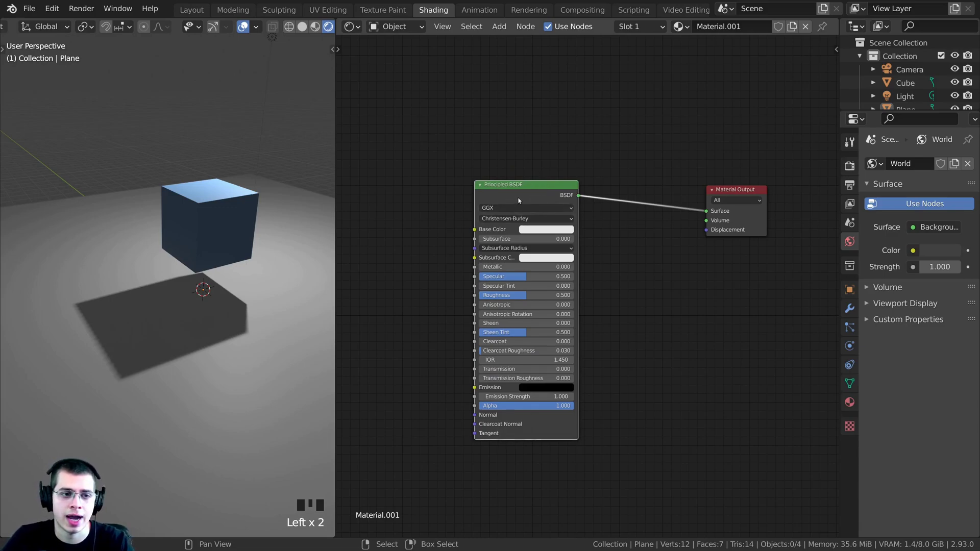
pyautogui.moveTo(524, 195); pyautogui.dragTo(483, 207)
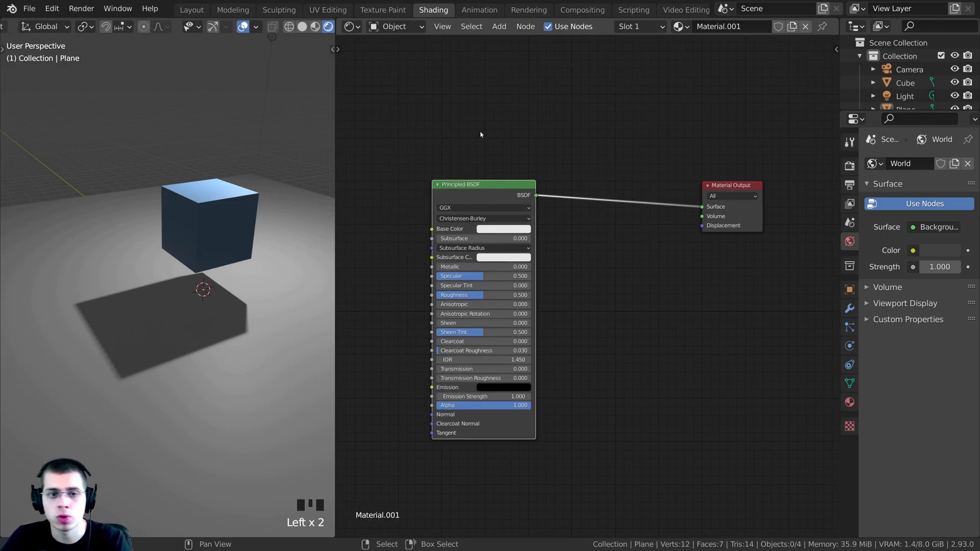
# Step: Add a Diffuse BSDF node above the Principled BSDF in the plane's material
pyautogui.hotkey('shift', 'a')
pyautogui.click(465, 116)
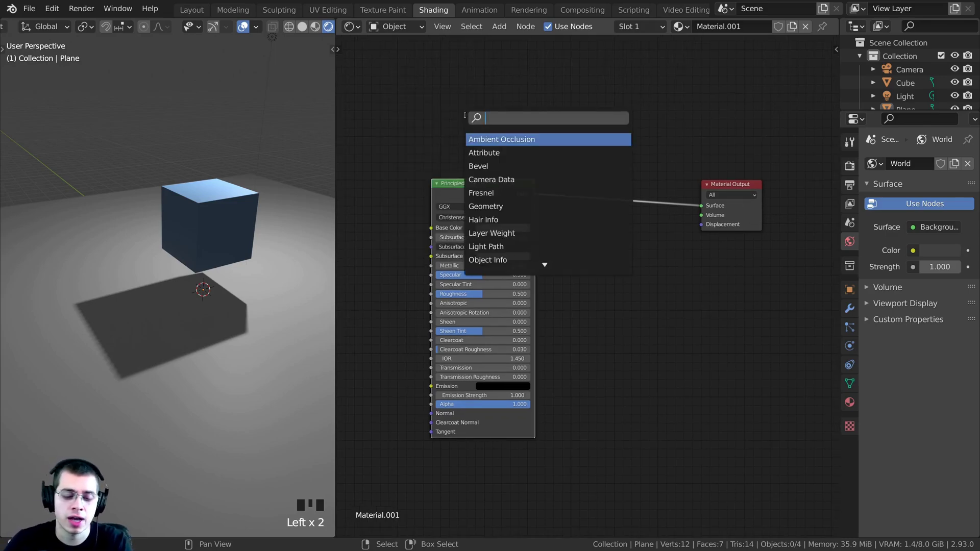
pyautogui.write('dif')
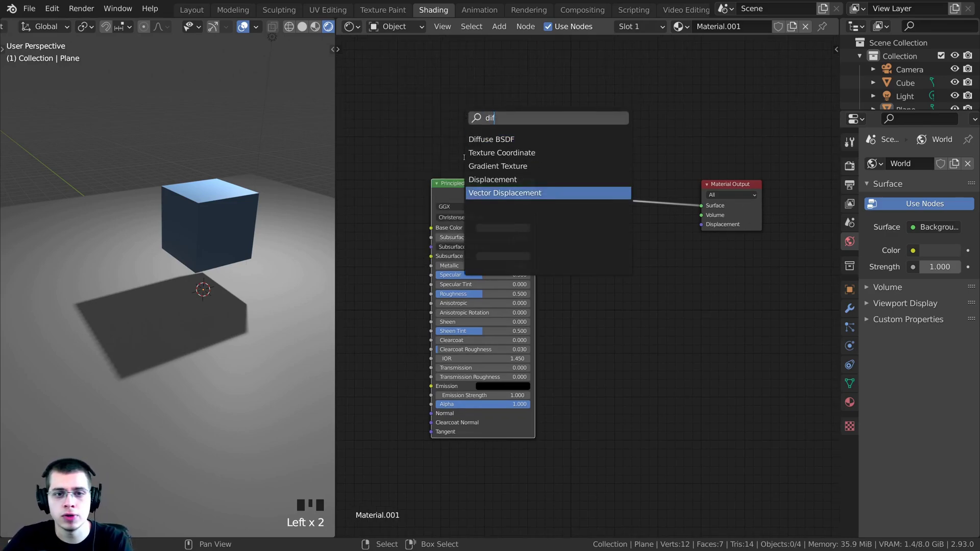
pyautogui.click(489, 141)
pyautogui.click(487, 207)
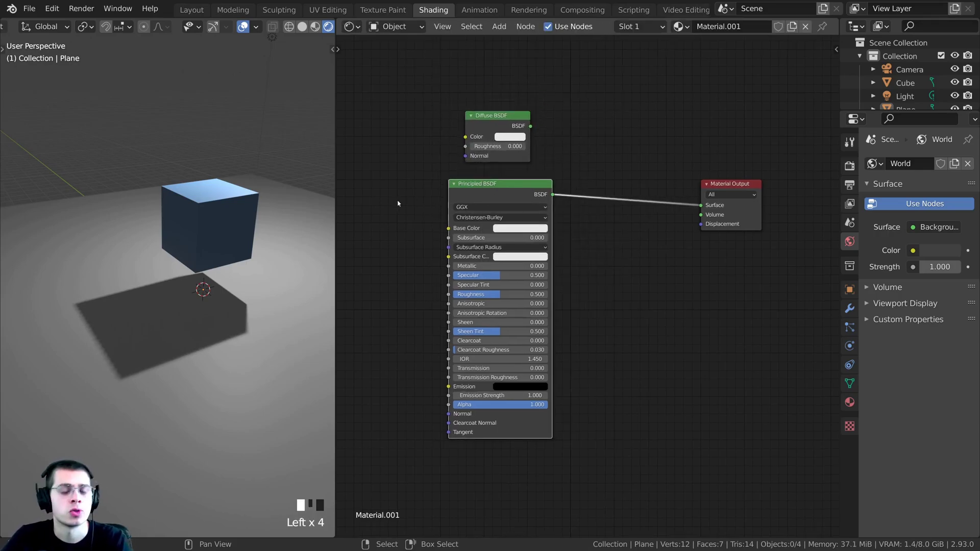
# Step: Delete the Principled BSDF and connect the Diffuse BSDF to the Material Output's Surface input in its place
pyautogui.press('x')
pyautogui.moveTo(487, 116); pyautogui.dragTo(401, 180)
pyautogui.moveTo(468, 184); pyautogui.dragTo(481, 188, button='middle')
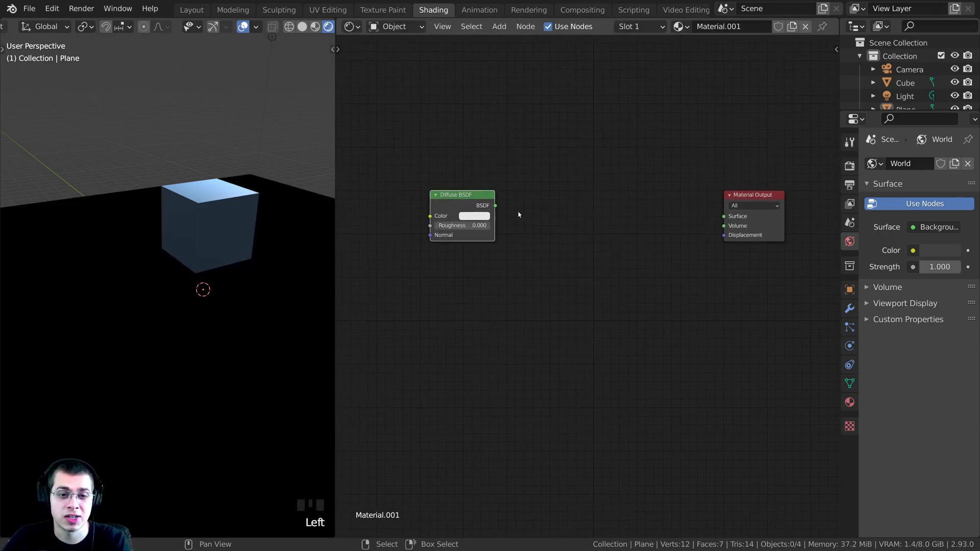
pyautogui.scroll(3, 518, 215)
pyautogui.moveTo(501, 204); pyautogui.dragTo(452, 195, button='middle')
pyautogui.moveTo(439, 194); pyautogui.dragTo(727, 208)
pyautogui.moveTo(424, 187); pyautogui.dragTo(499, 193)
pyautogui.moveTo(264, 274); pyautogui.dragTo(228, 207, button='middle')
pyautogui.scroll(-2, 228, 206)
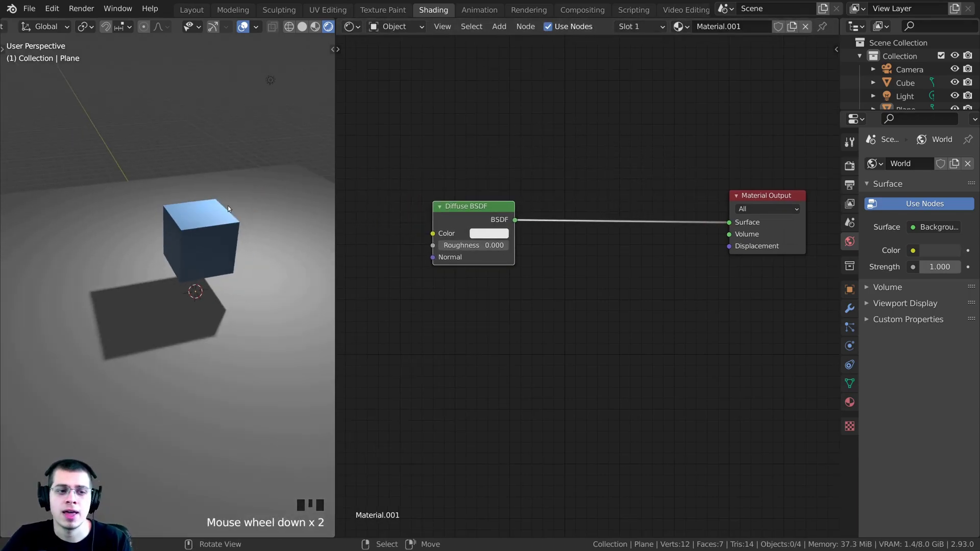
pyautogui.moveTo(457, 212); pyautogui.dragTo(484, 215)
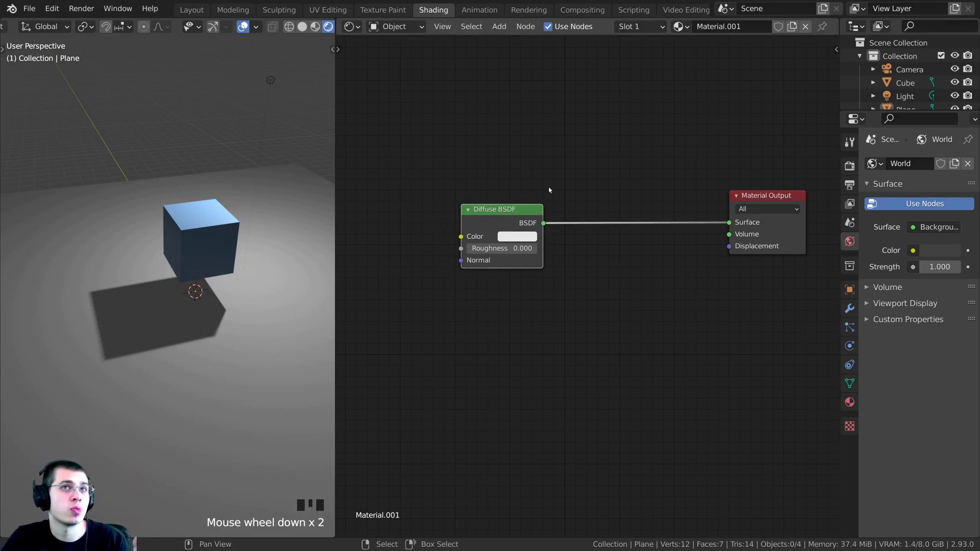
# Step: Add a Transparent BSDF node above the Diffuse BSDF
pyautogui.moveTo(560, 185); pyautogui.dragTo(545, 190, button='middle')
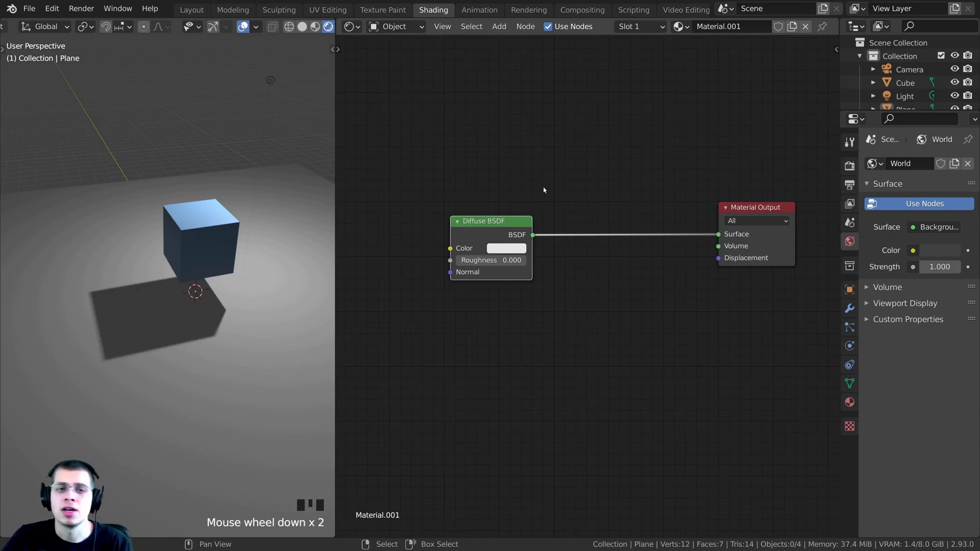
pyautogui.hotkey('shift', 'a')
pyautogui.click(488, 158)
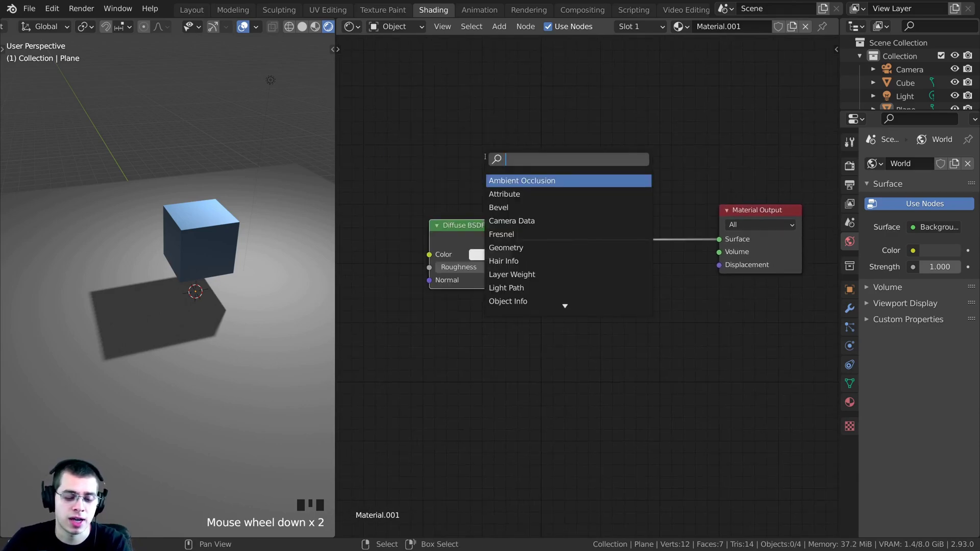
pyautogui.write('tran')
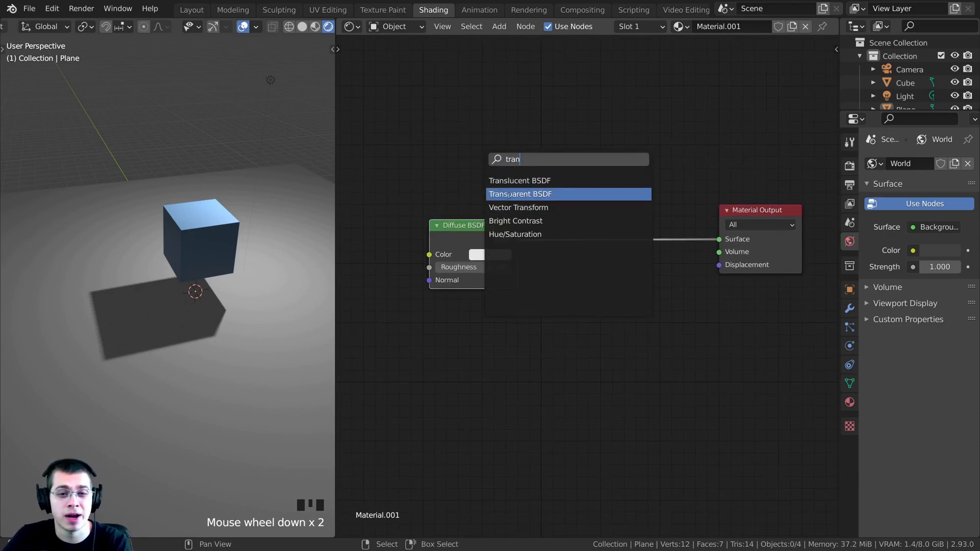
pyautogui.click(543, 195)
pyautogui.click(487, 199)
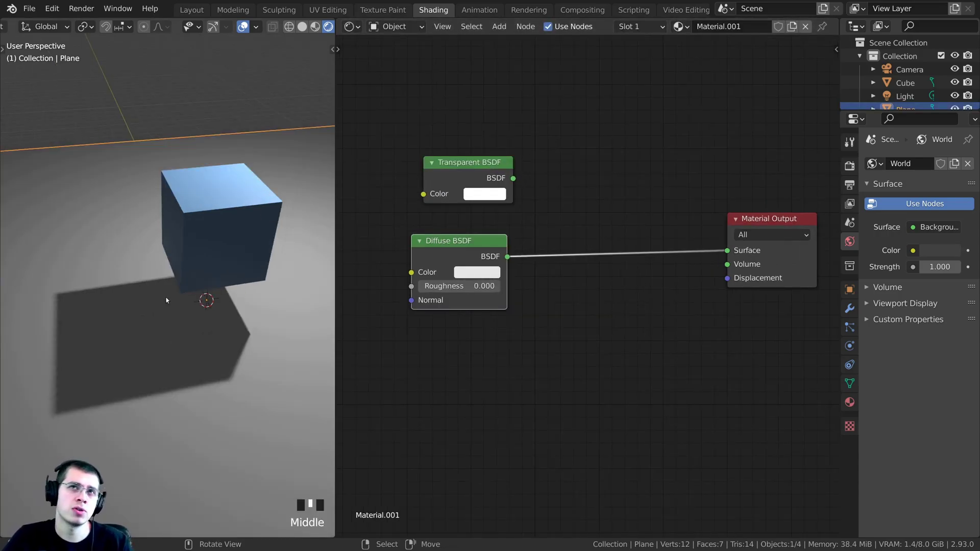
pyautogui.scroll(-3, 193, 305)
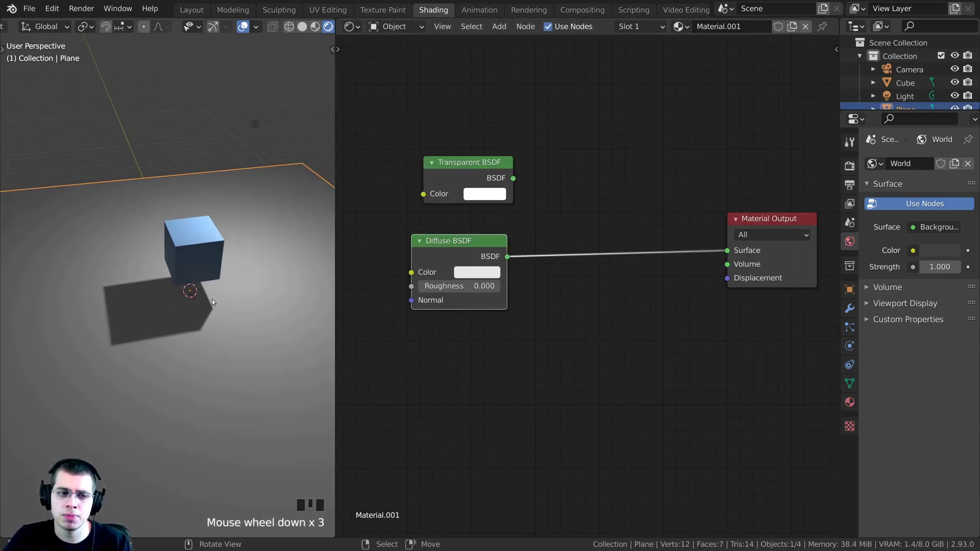
pyautogui.scroll(-1, 301, 233)
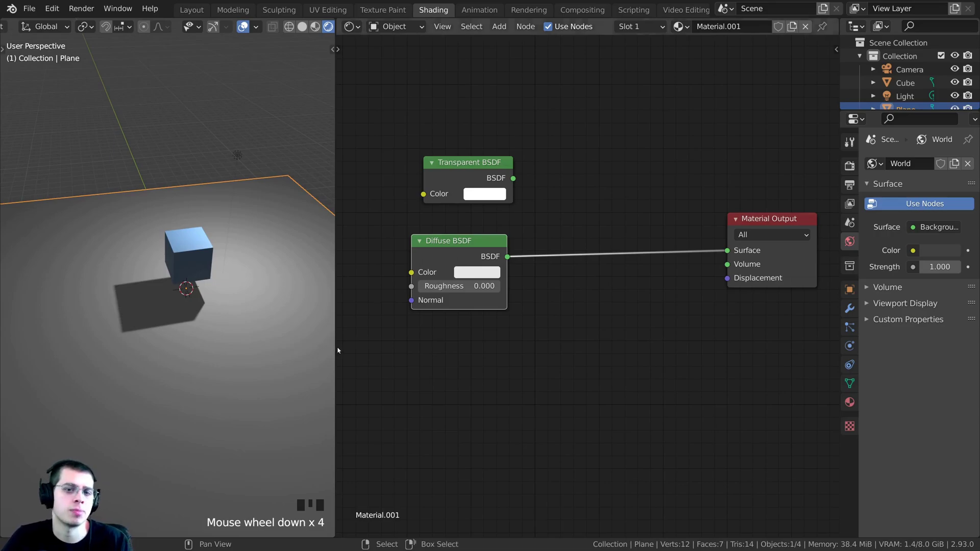
# Step: Align the Diffuse BSDF node's left edge with the Transparent BSDF above it
pyautogui.moveTo(486, 253); pyautogui.dragTo(498, 253)
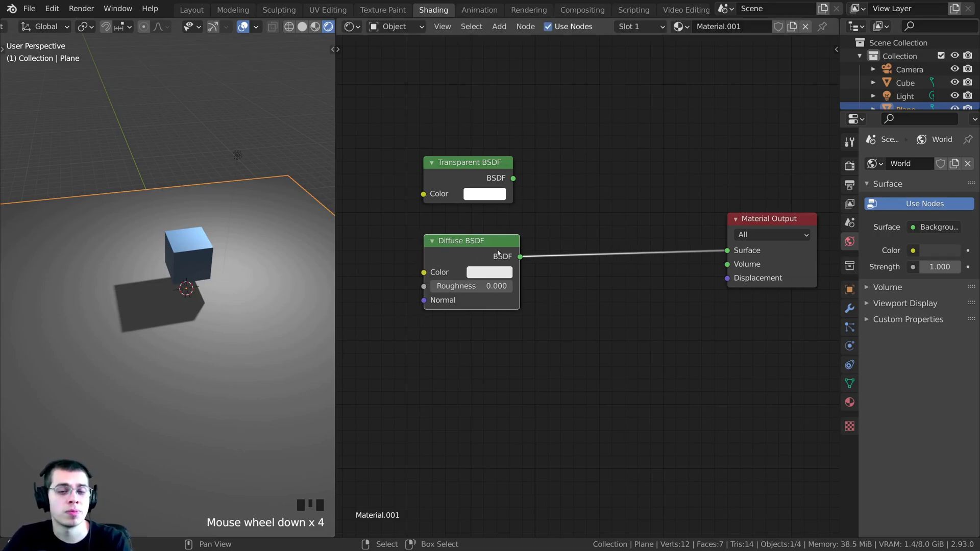
pyautogui.click(456, 162)
pyautogui.click(456, 241)
pyautogui.click(456, 173)
# Step: Add a Mix Shader node between the two BSDF nodes and the Material Output
pyautogui.moveTo(625, 259); pyautogui.dragTo(617, 277, button='middle')
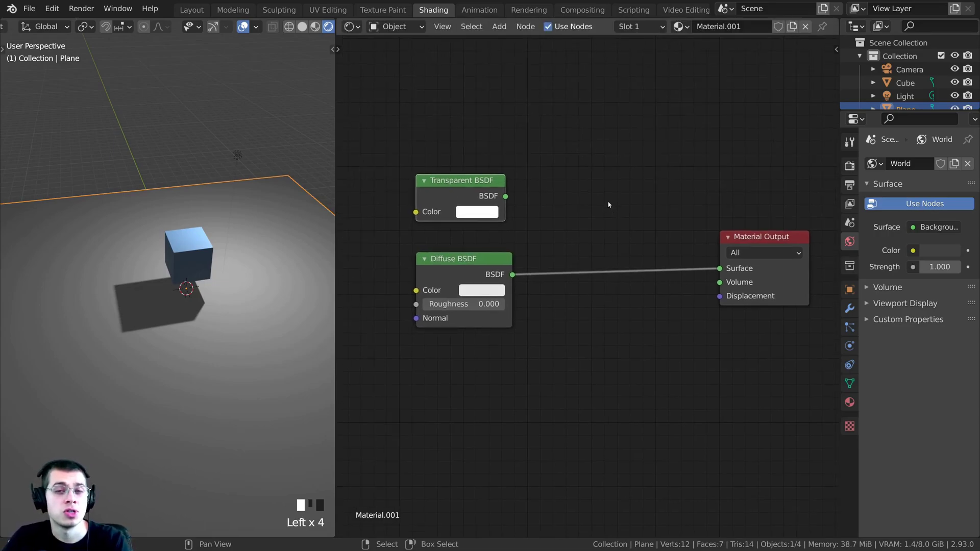
pyautogui.hotkey('shift', 'a')
pyautogui.click(609, 202)
pyautogui.write('mix')
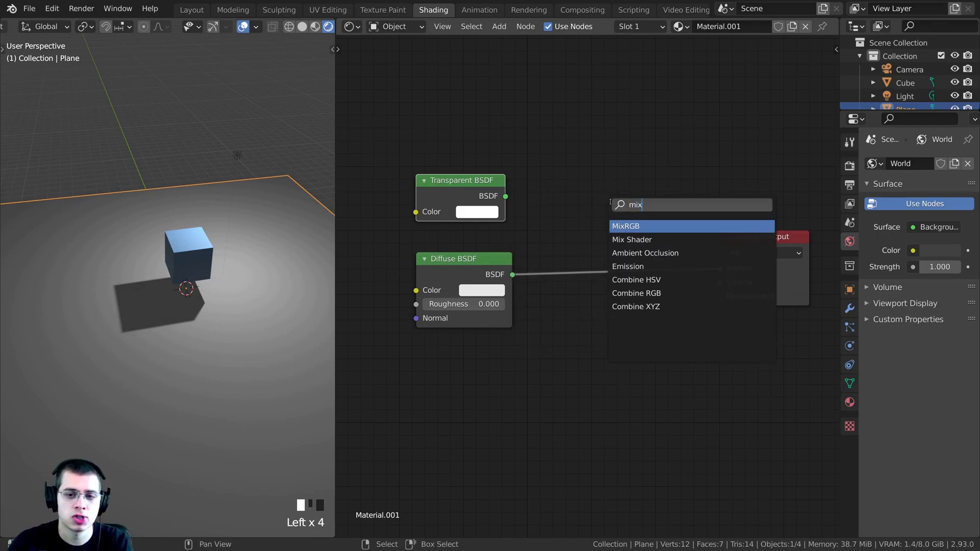
pyautogui.click(632, 239)
pyautogui.click(632, 240)
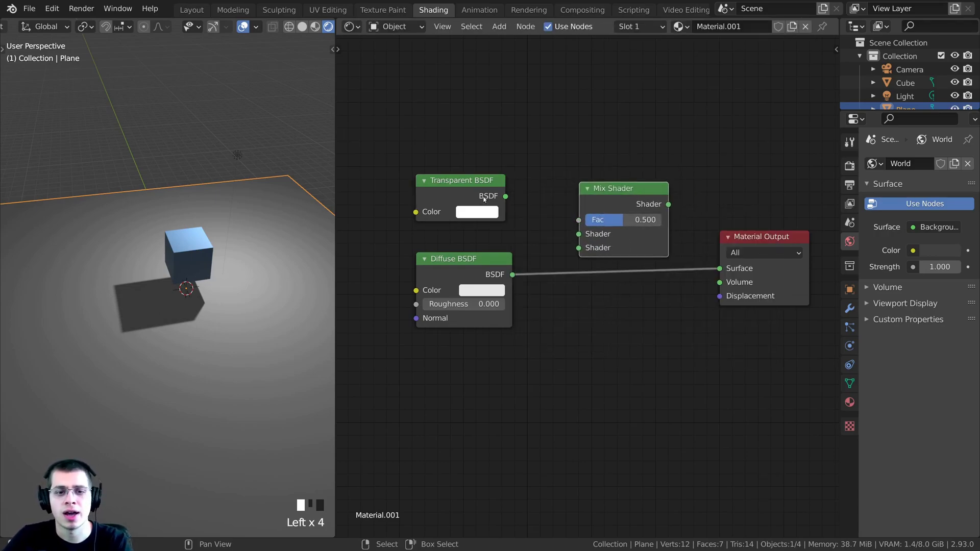
# Step: Connect Transparent BSDF and Diffuse BSDF to the Mix Shader's first and second shader inputs, and its output to the Material Output's Surface
pyautogui.moveTo(505, 196); pyautogui.dragTo(578, 234)
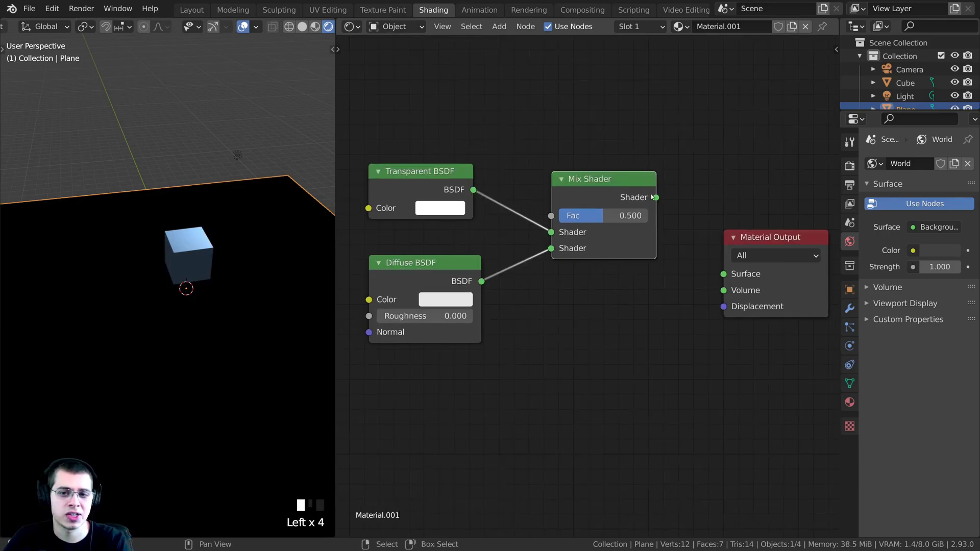
pyautogui.moveTo(656, 198); pyautogui.dragTo(725, 273)
pyautogui.moveTo(747, 236); pyautogui.dragTo(735, 171)
pyautogui.moveTo(520, 266); pyautogui.dragTo(568, 289, button='middle')
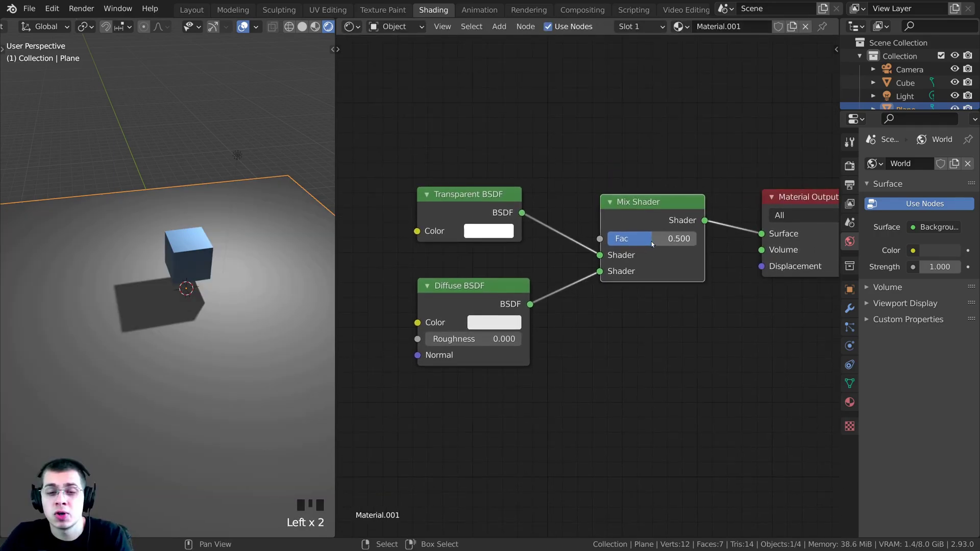
# Step: Set the Mix Shader's Fac to 1.000
pyautogui.moveTo(652, 244); pyautogui.dragTo(650, 238)
pyautogui.scroll(-1, 284, 224)
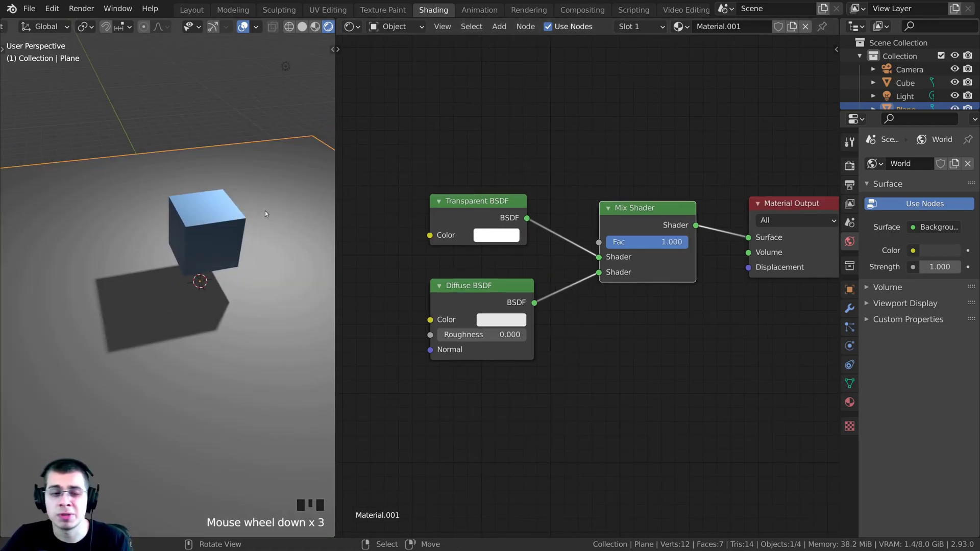
pyautogui.scroll(2, 176, 272)
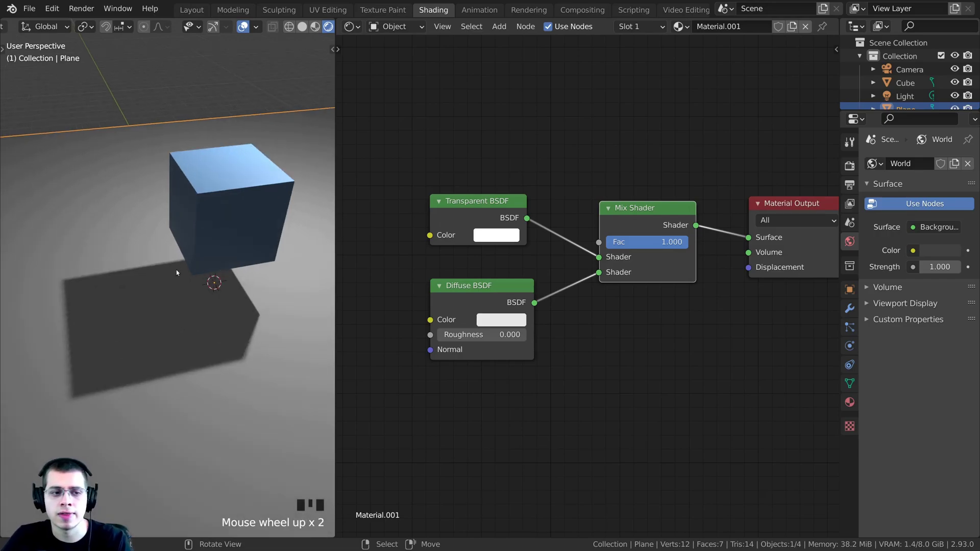
# Step: Stack the Transparent BSDF directly above the Diffuse BSDF, with both nodes to the left of the Mix Shader
pyautogui.moveTo(492, 279); pyautogui.dragTo(482, 283)
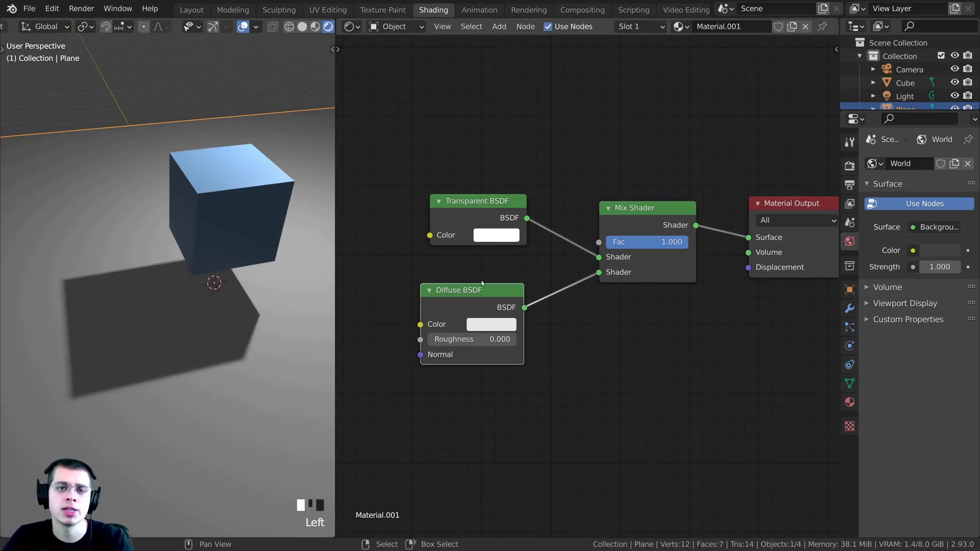
pyautogui.scroll(-1, 515, 209)
pyautogui.moveTo(515, 209); pyautogui.dragTo(536, 263, button='middle')
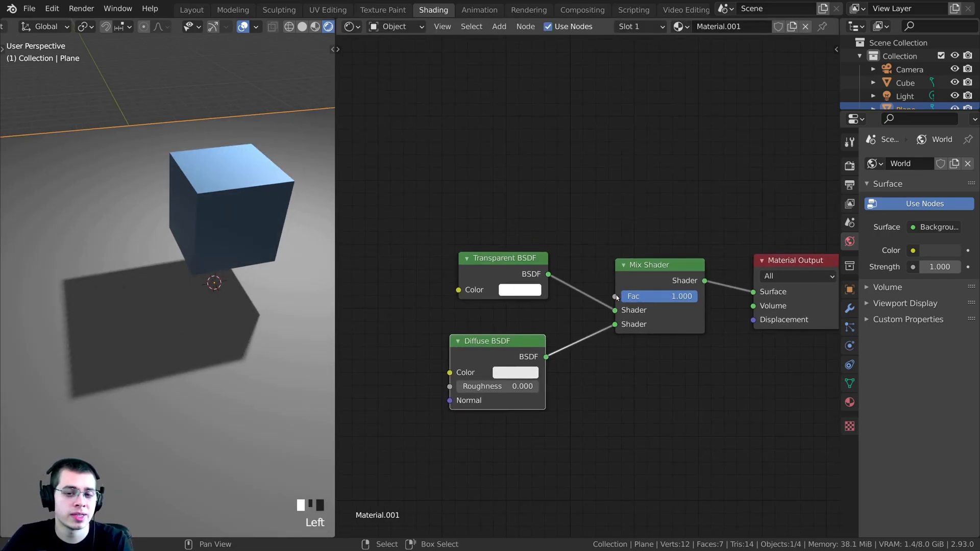
pyautogui.moveTo(616, 296); pyautogui.dragTo(484, 143)
pyautogui.moveTo(484, 142); pyautogui.dragTo(486, 146, button='middle')
pyautogui.moveTo(491, 265); pyautogui.dragTo(475, 231)
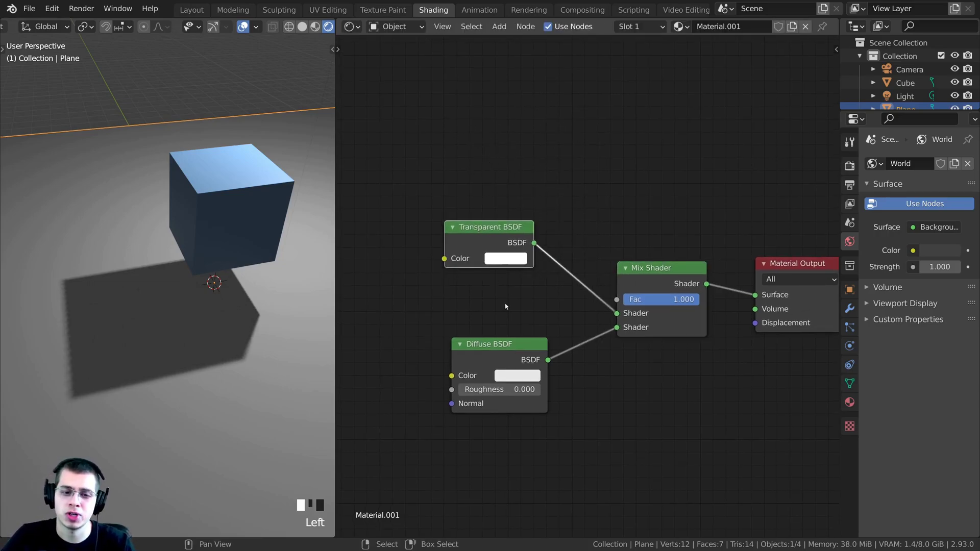
pyautogui.moveTo(495, 356); pyautogui.dragTo(486, 357)
pyautogui.moveTo(482, 239); pyautogui.dragTo(482, 297)
pyautogui.moveTo(462, 249); pyautogui.dragTo(517, 252, button='middle')
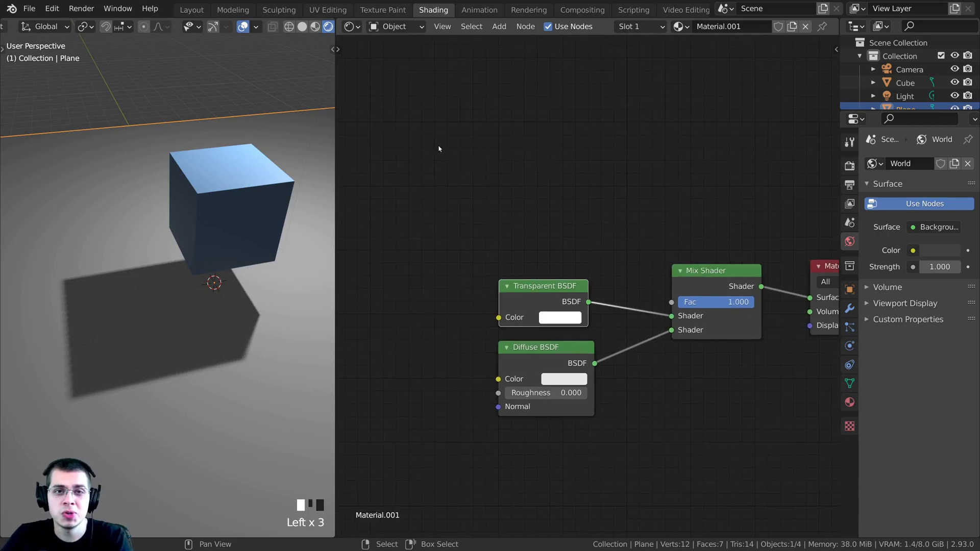
# Step: Add a second Diffuse BSDF node and place it to the upper left of the Transparent BSDF
pyautogui.hotkey('shift', 'a')
pyautogui.click(437, 139)
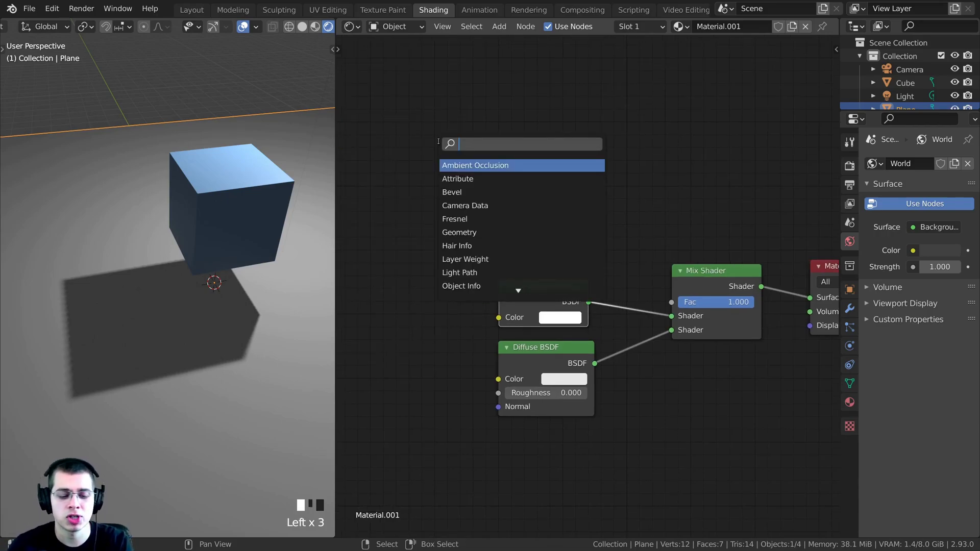
pyautogui.write('dif')
pyautogui.press('Return')
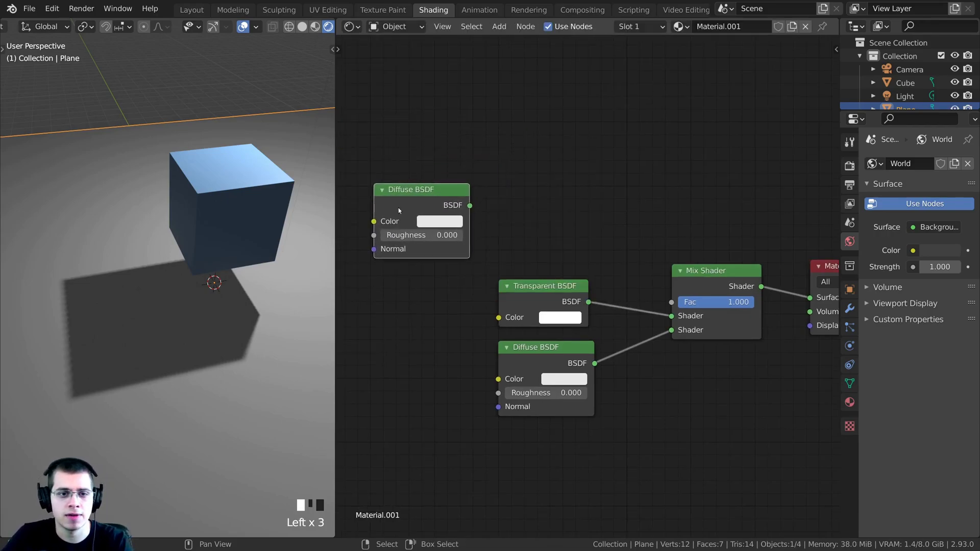
pyautogui.moveTo(411, 191); pyautogui.dragTo(388, 202)
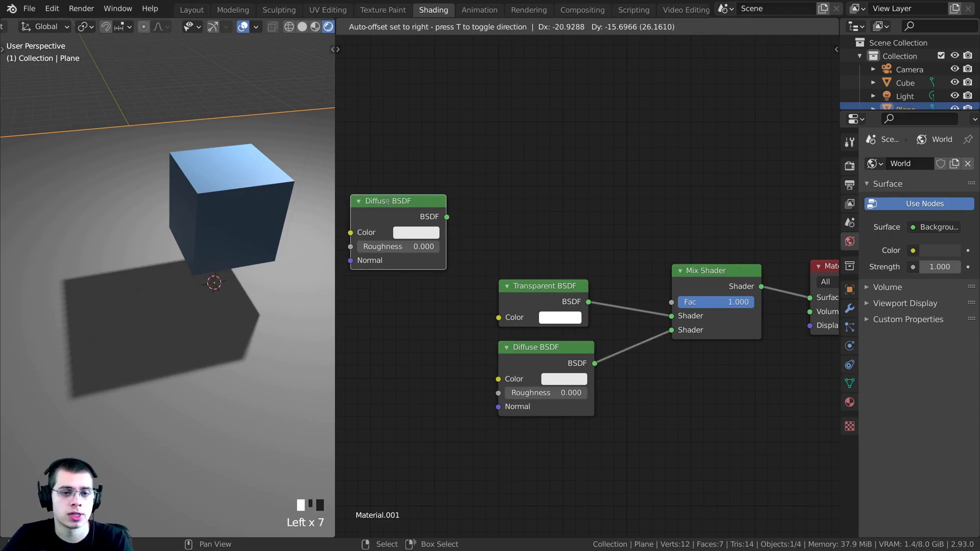
pyautogui.click(388, 202)
pyautogui.moveTo(388, 202); pyautogui.dragTo(501, 221, button='middle')
pyautogui.scroll(1, 501, 220)
pyautogui.moveTo(519, 227); pyautogui.dragTo(484, 262)
pyautogui.scroll(-2, 484, 262)
pyautogui.moveTo(484, 262); pyautogui.dragTo(423, 296, button='middle')
pyautogui.moveTo(422, 297); pyautogui.dragTo(428, 303)
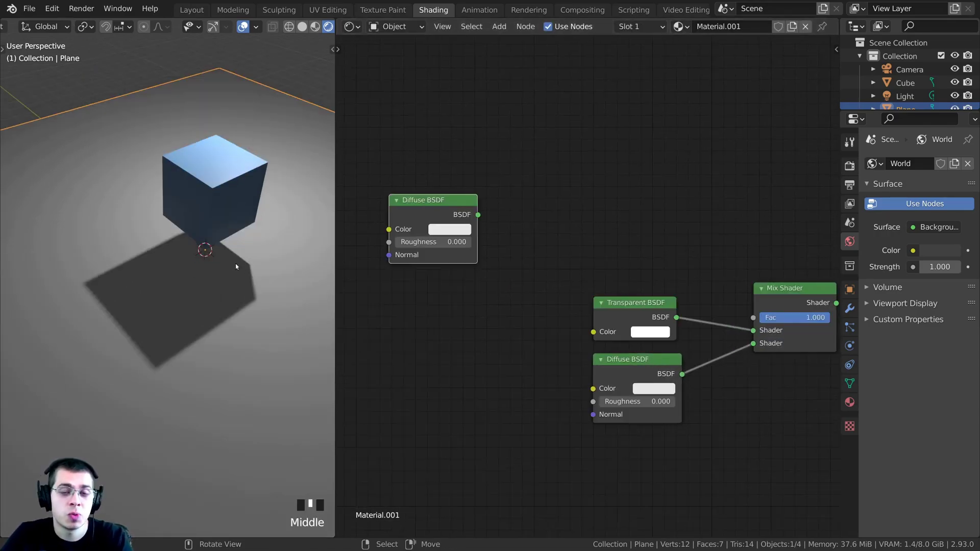
# Step: Examine the cube's shadow on the plane in the rendered viewport
pyautogui.moveTo(235, 263); pyautogui.dragTo(229, 244, button='middle')
pyautogui.scroll(-1, 230, 253)
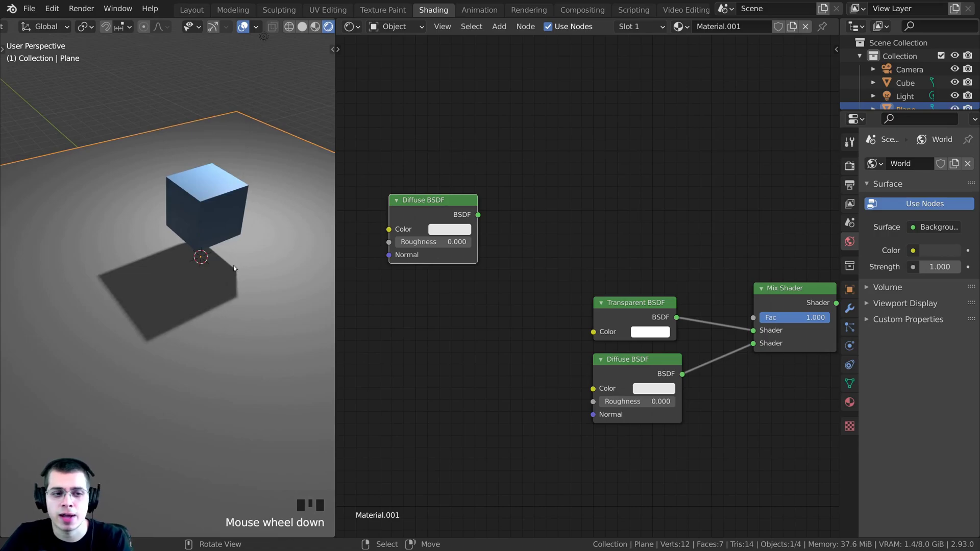
pyautogui.scroll(1, 182, 305)
pyautogui.moveTo(440, 219); pyautogui.dragTo(463, 231, button='middle')
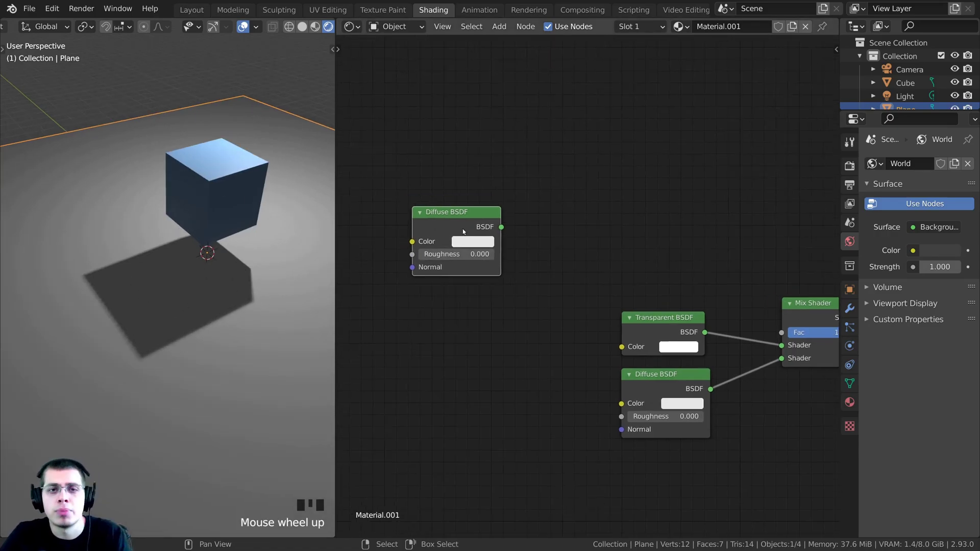
pyautogui.scroll(2, 225, 247)
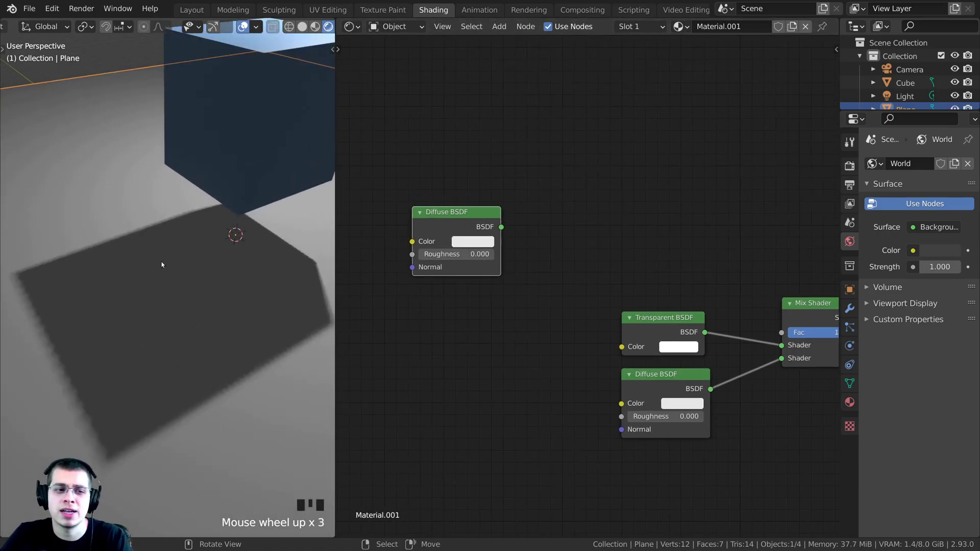
pyautogui.scroll(-2, 174, 261)
pyautogui.moveTo(571, 205); pyautogui.dragTo(566, 214, button='middle')
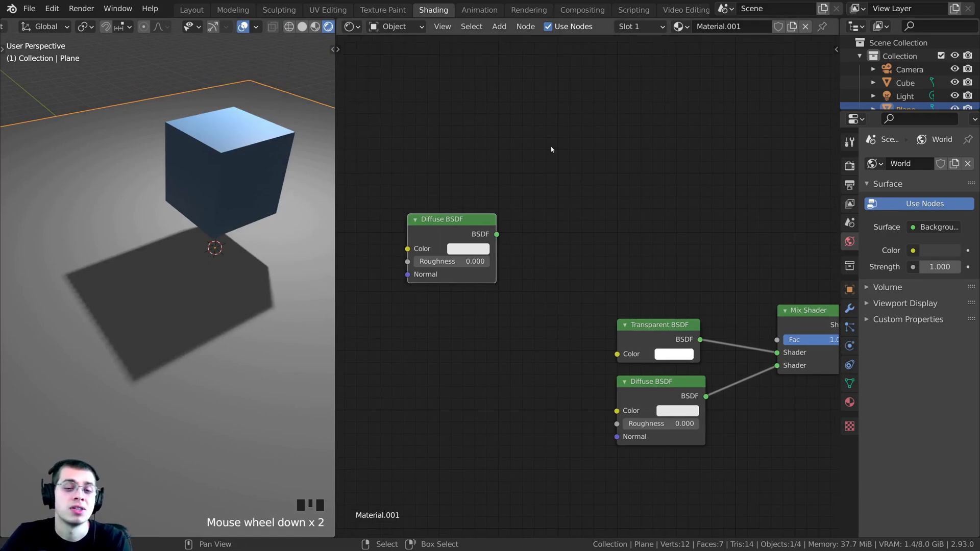
# Step: Add a Shader to RGB node to the right of the unconnected Diffuse BSDF
pyautogui.moveTo(558, 176); pyautogui.dragTo(550, 181, button='middle')
pyautogui.hotkey('shift', 'a')
pyautogui.write('sha')
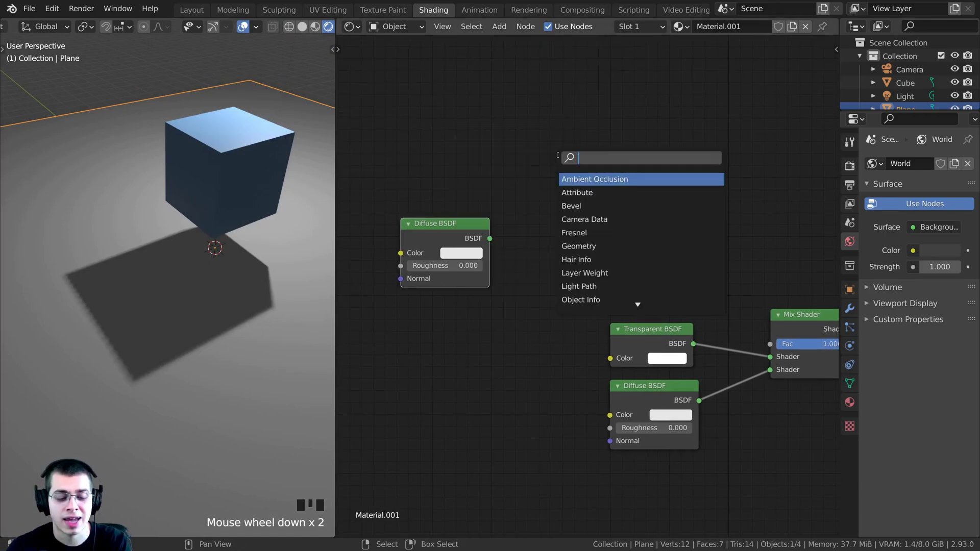
pyautogui.write('der')
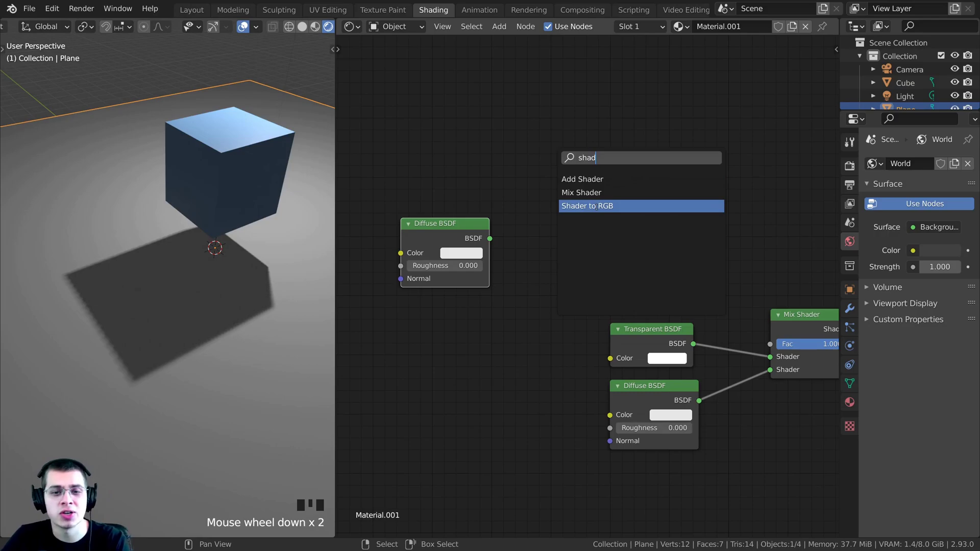
pyautogui.click(582, 206)
pyautogui.click(561, 238)
pyautogui.moveTo(561, 238); pyautogui.dragTo(597, 274, button='middle')
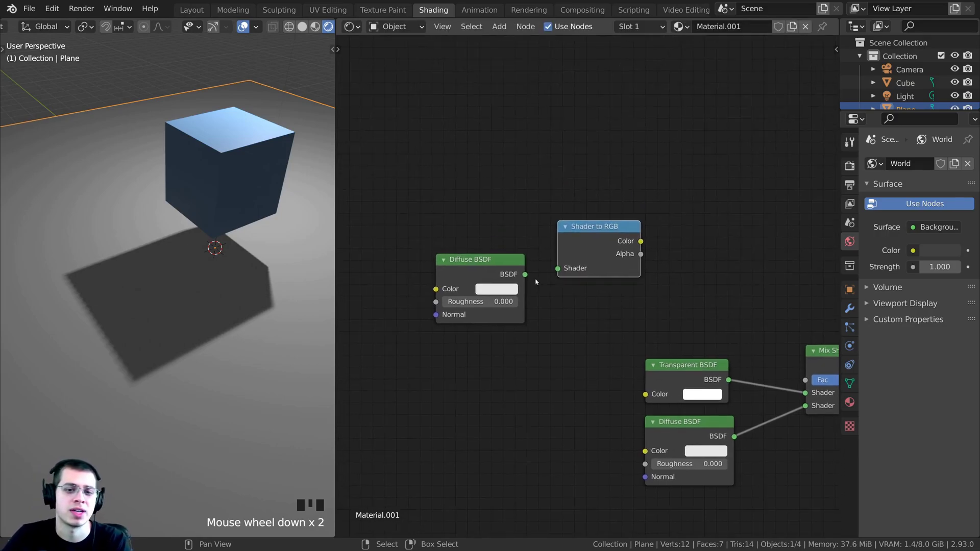
# Step: Connect the unconnected Diffuse BSDF to the Shader to RGB node's Shader input
pyautogui.moveTo(495, 264); pyautogui.dragTo(475, 245)
pyautogui.scroll(4, 464, 219)
pyautogui.moveTo(479, 247); pyautogui.dragTo(501, 219, button='middle')
pyautogui.moveTo(496, 215); pyautogui.dragTo(498, 189)
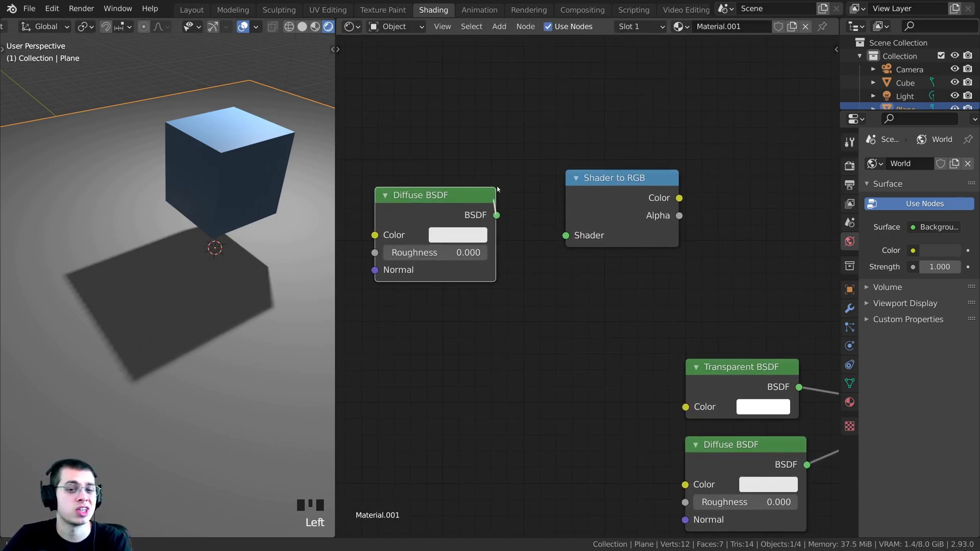
pyautogui.scroll(-3, 566, 237)
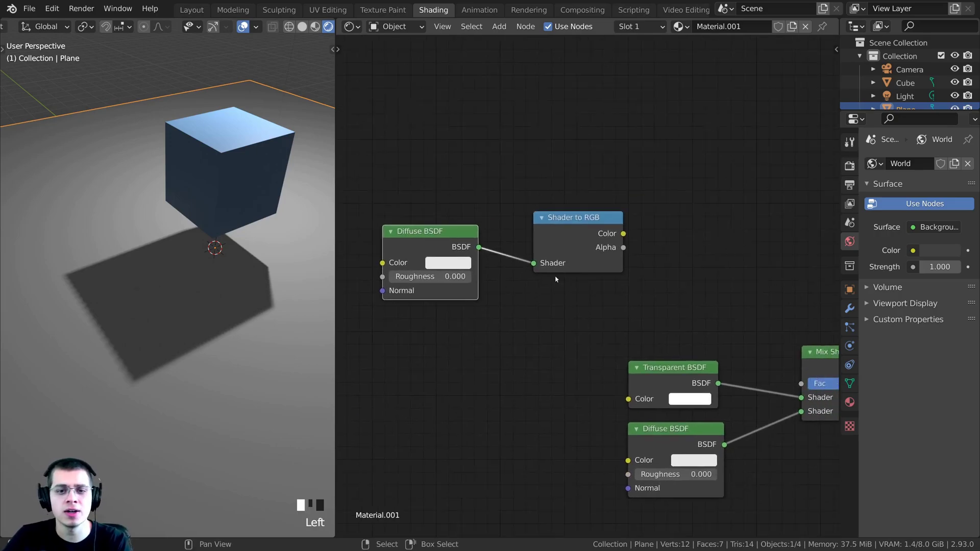
pyautogui.moveTo(494, 261); pyautogui.dragTo(500, 271, button='middle')
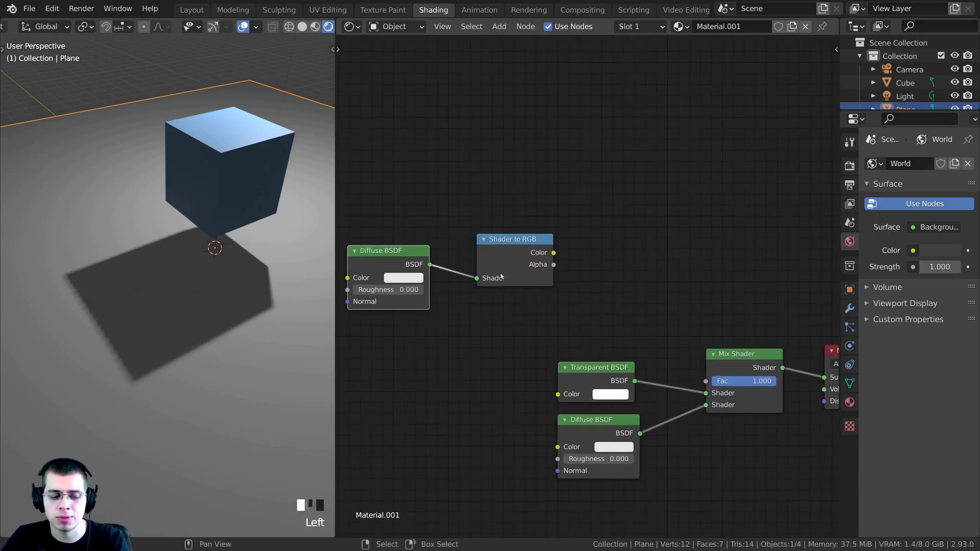
# Step: Preview the Shader to RGB and Diffuse BSDF outputs alternately on the plane to compare the rendered shadow
pyautogui.keyDown('ctrl'); pyautogui.keyDown('shift'); pyautogui.click(502, 247); pyautogui.keyUp('shift'); pyautogui.keyUp('ctrl')
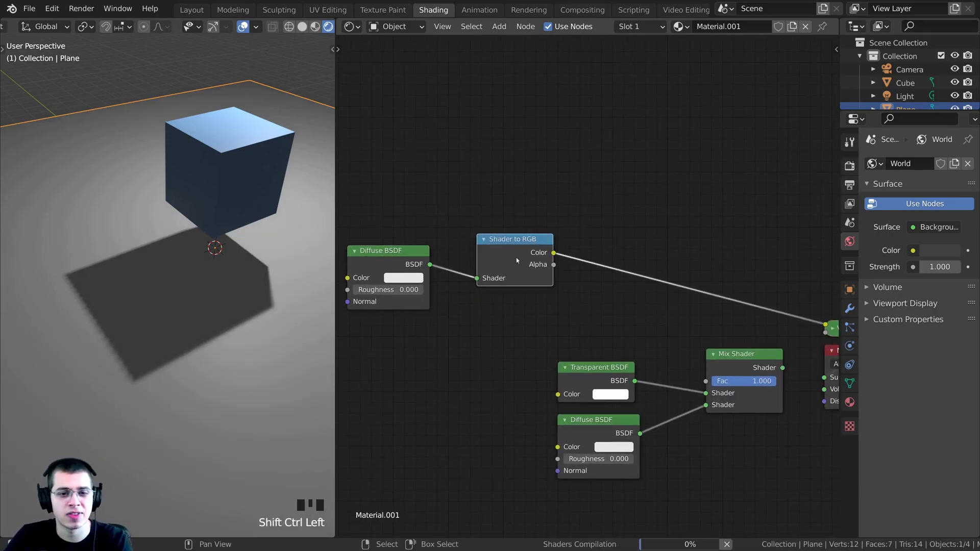
pyautogui.moveTo(272, 303); pyautogui.dragTo(230, 285, button='middle')
pyautogui.scroll(-1, 230, 284)
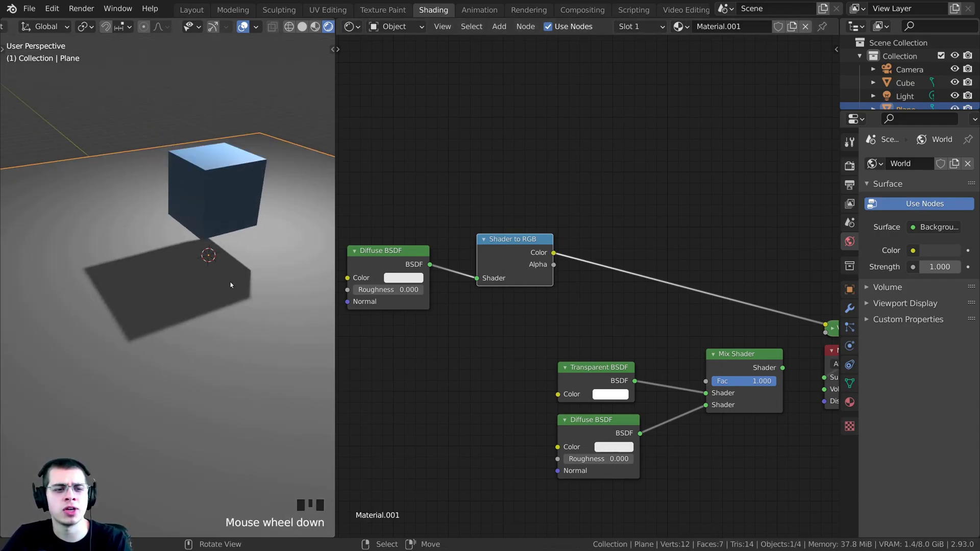
pyautogui.moveTo(352, 229); pyautogui.dragTo(394, 229, button='middle')
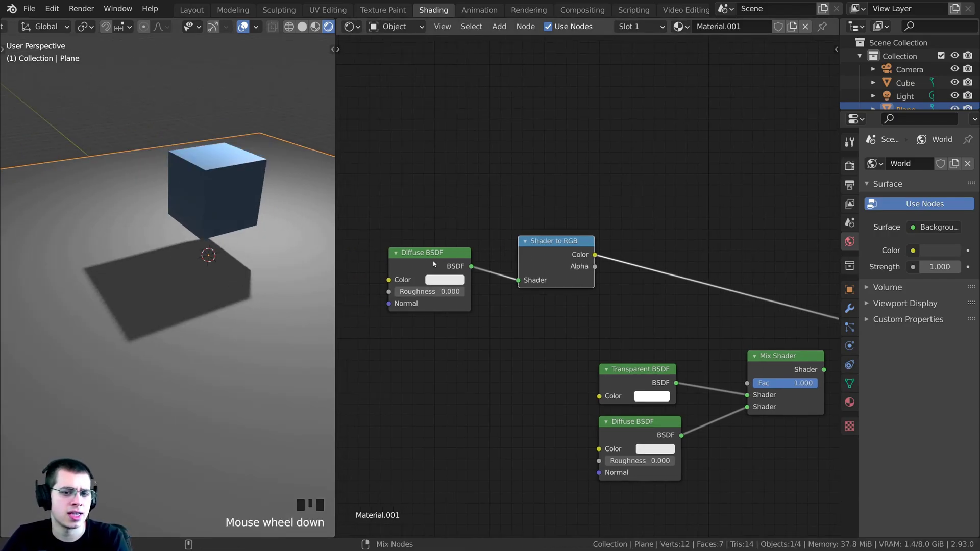
pyautogui.keyDown('ctrl'); pyautogui.keyDown('shift'); pyautogui.click(407, 260); pyautogui.keyUp('shift'); pyautogui.keyUp('ctrl')
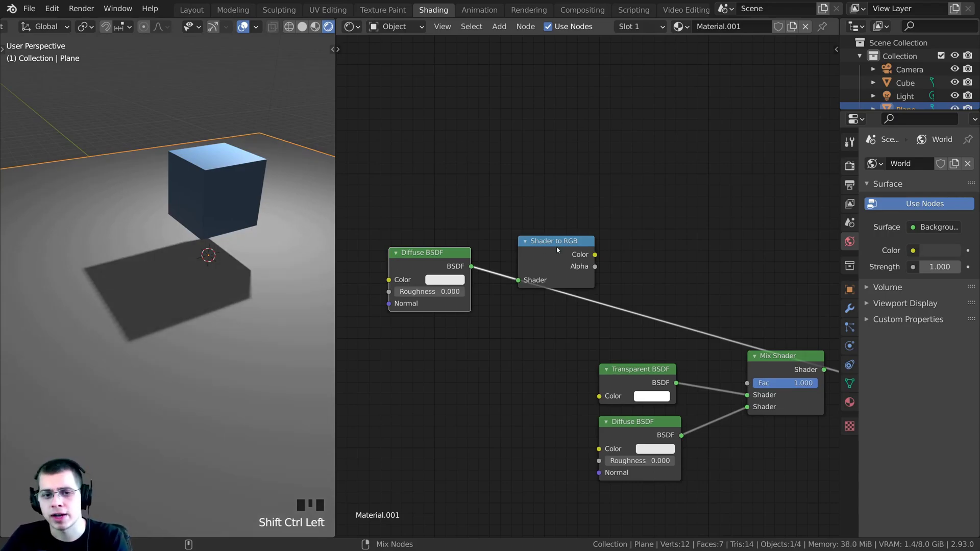
pyautogui.moveTo(558, 250); pyautogui.dragTo(566, 224)
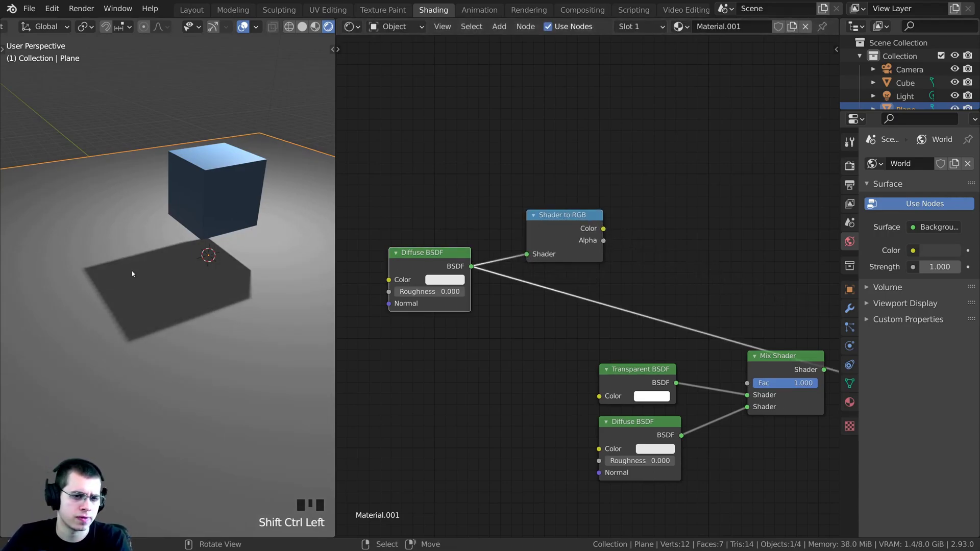
pyautogui.keyDown('ctrl'); pyautogui.keyDown('shift'); pyautogui.click(580, 231); pyautogui.keyUp('shift'); pyautogui.keyUp('ctrl')
pyautogui.scroll(2, 595, 243)
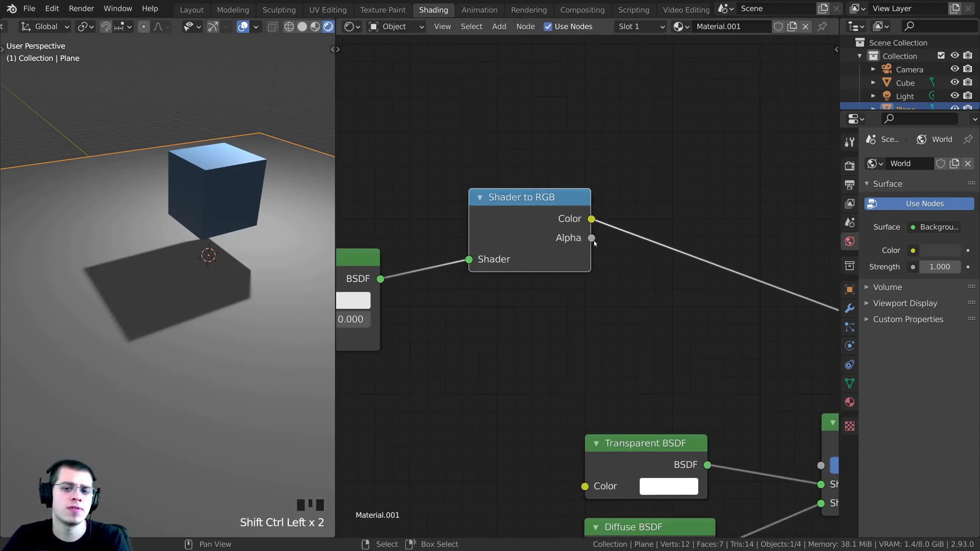
# Step: Connect Shader to RGB's Color output to the Mix Shader's Fac and route the Mix Shader to the Material Output's Surface
pyautogui.moveTo(590, 220); pyautogui.dragTo(672, 173)
pyautogui.moveTo(400, 307); pyautogui.dragTo(488, 289, button='middle')
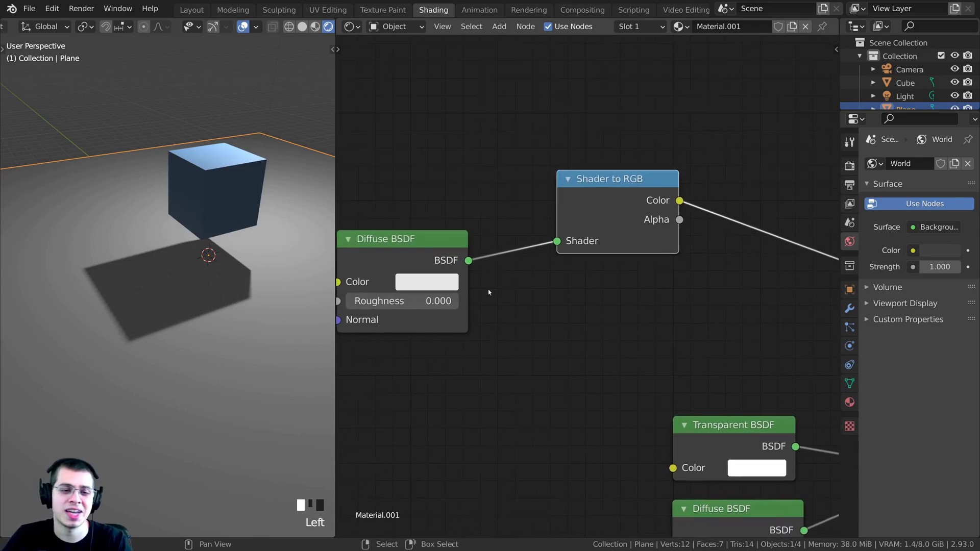
pyautogui.moveTo(468, 261); pyautogui.dragTo(629, 331)
pyautogui.scroll(-4, 684, 308)
pyautogui.moveTo(685, 309); pyautogui.dragTo(557, 244, button='middle')
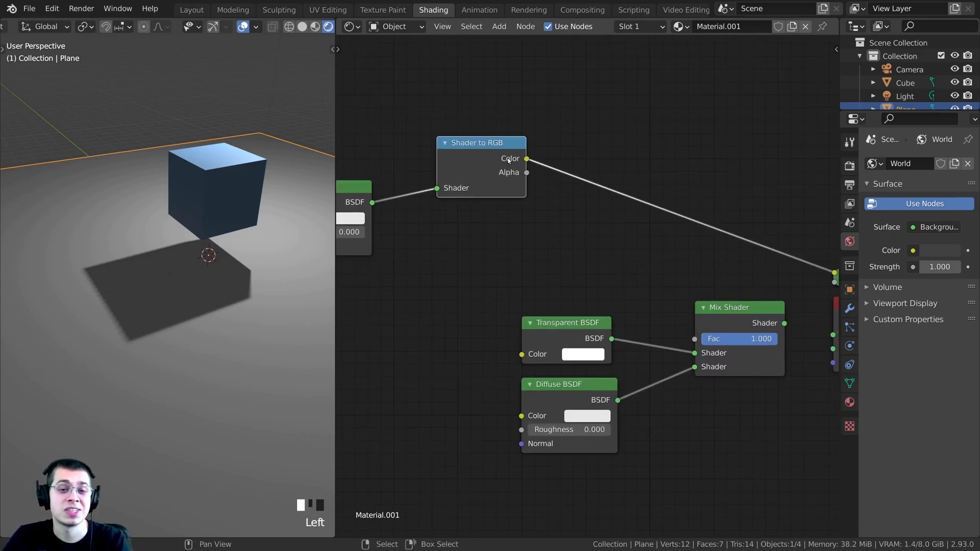
pyautogui.moveTo(529, 160); pyautogui.dragTo(701, 341)
pyautogui.moveTo(701, 340); pyautogui.dragTo(667, 276, button='middle')
pyautogui.keyDown('ctrl'); pyautogui.keyDown('shift'); pyautogui.click(618, 288); pyautogui.keyUp('shift'); pyautogui.keyUp('ctrl')
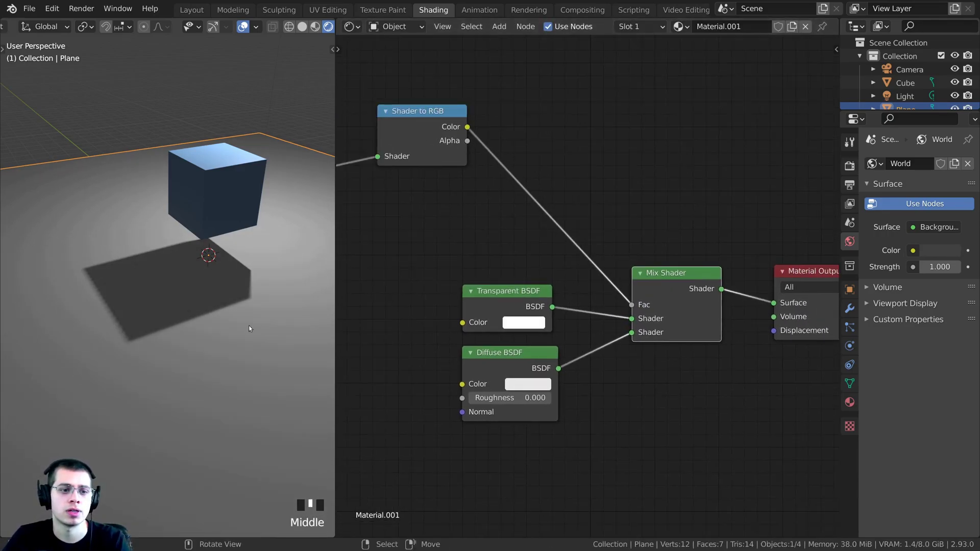
# Step: Set the color of the Diffuse BSDF that feeds the Mix Shader to black
pyautogui.moveTo(538, 271); pyautogui.dragTo(541, 268)
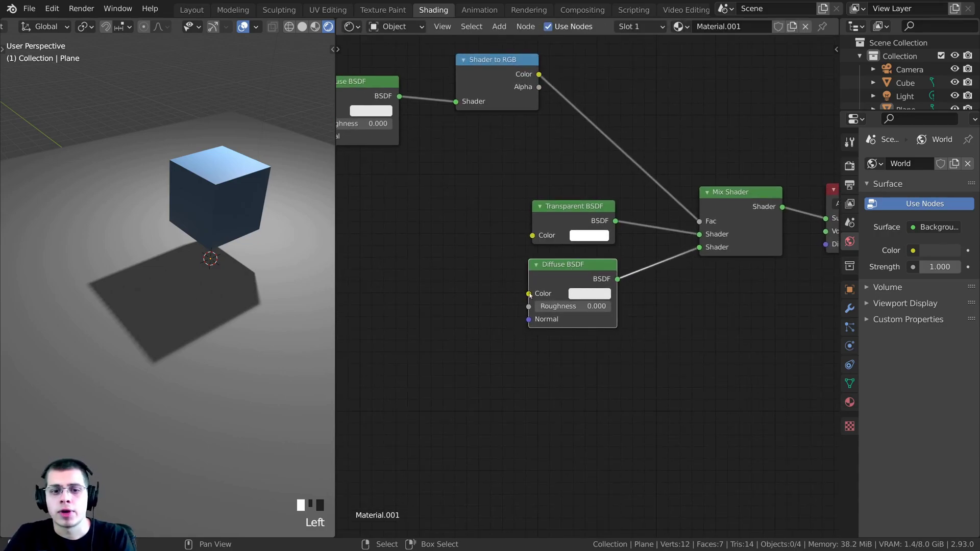
pyautogui.click(580, 296)
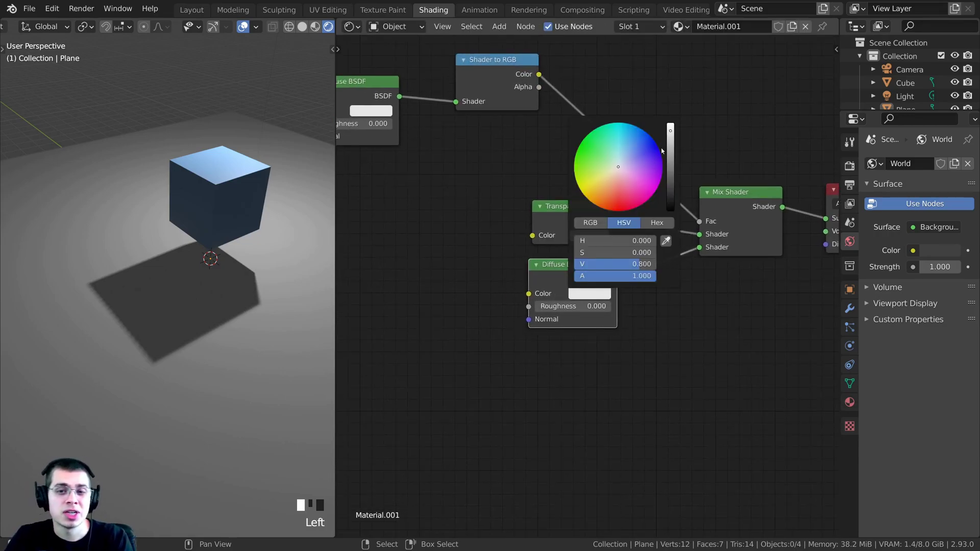
pyautogui.moveTo(639, 264); pyautogui.dragTo(580, 264)
pyautogui.moveTo(201, 280); pyautogui.dragTo(158, 231, button='middle')
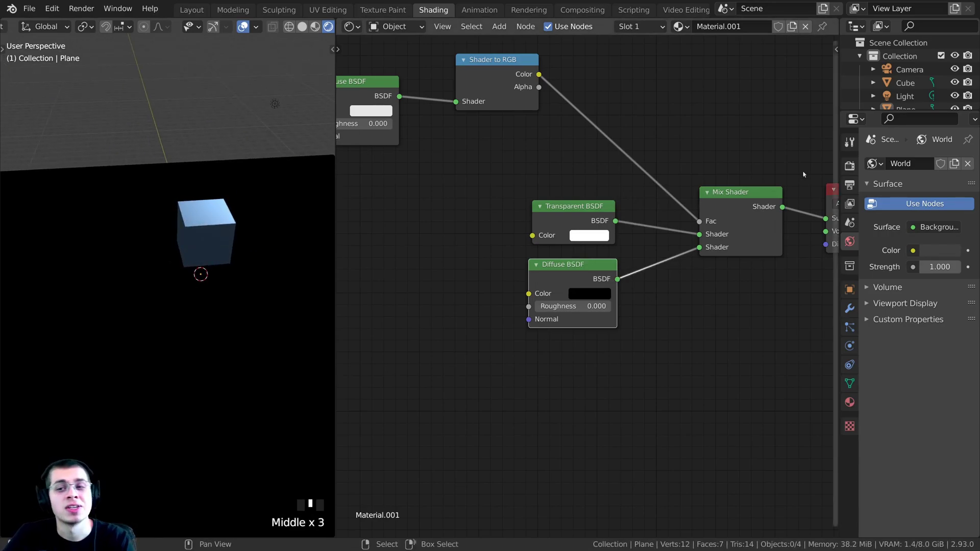
# Step: Enable the Transparent film option in the Eevee render settings
pyautogui.click(849, 167)
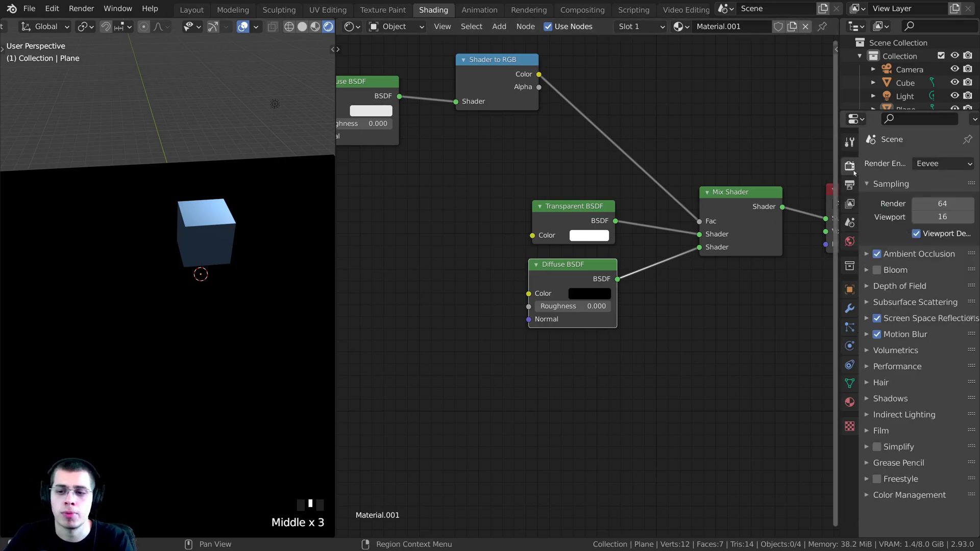
pyautogui.click(869, 432)
pyautogui.scroll(-1, 873, 434)
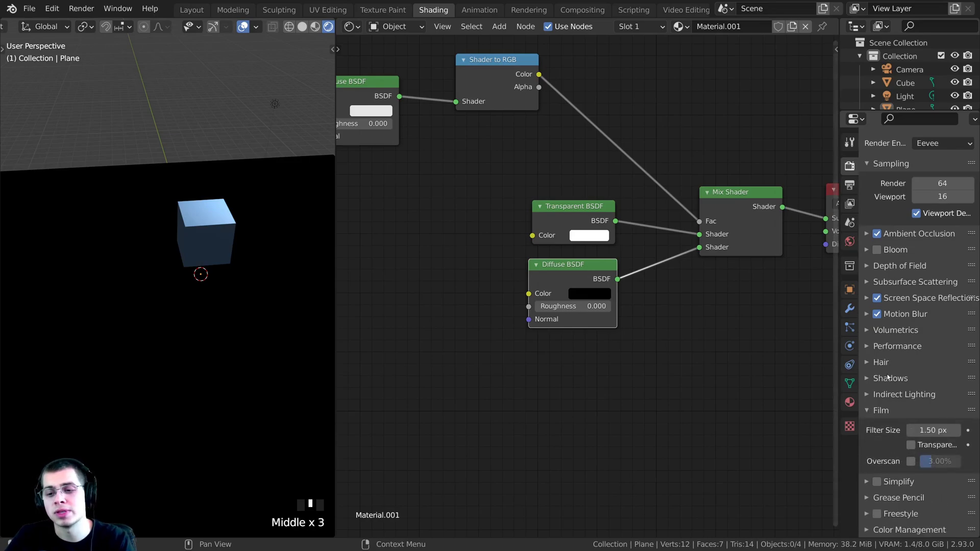
pyautogui.click(912, 445)
pyautogui.moveTo(219, 306); pyautogui.dragTo(261, 320, button='middle')
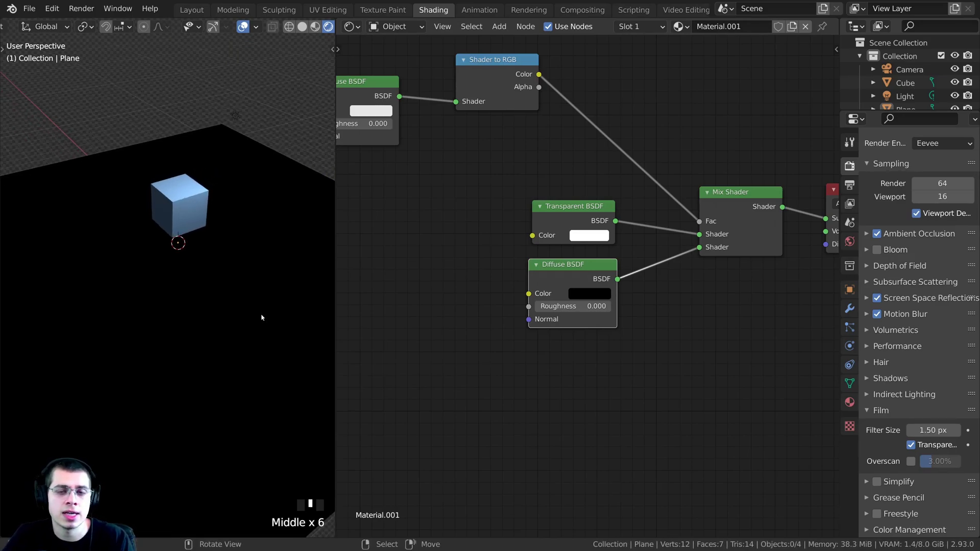
pyautogui.scroll(2, 260, 313)
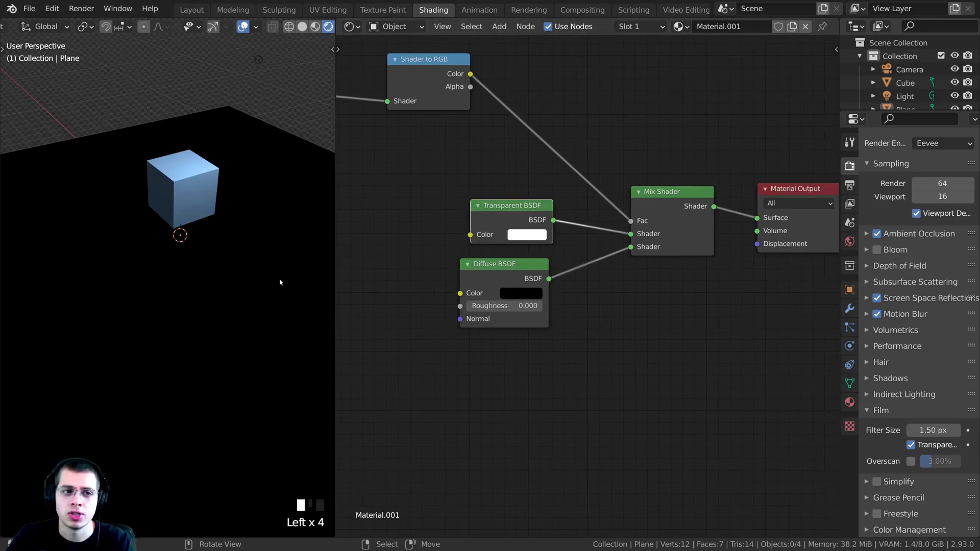
# Step: Select the plane and set its material's Blend Mode to Alpha Blend
pyautogui.rightClick(280, 277)
pyautogui.press('g')
pyautogui.click(266, 273)
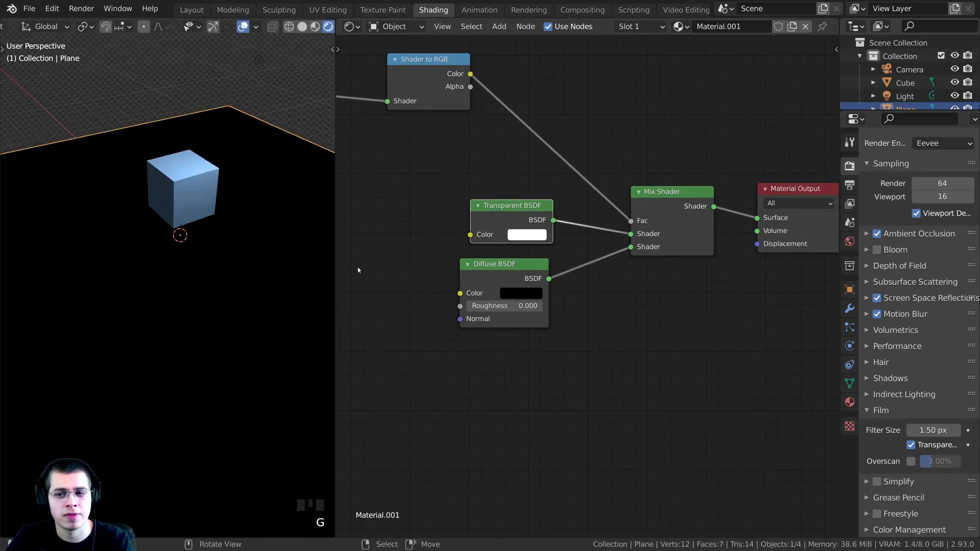
pyautogui.click(850, 403)
pyautogui.moveTo(838, 259); pyautogui.dragTo(816, 258)
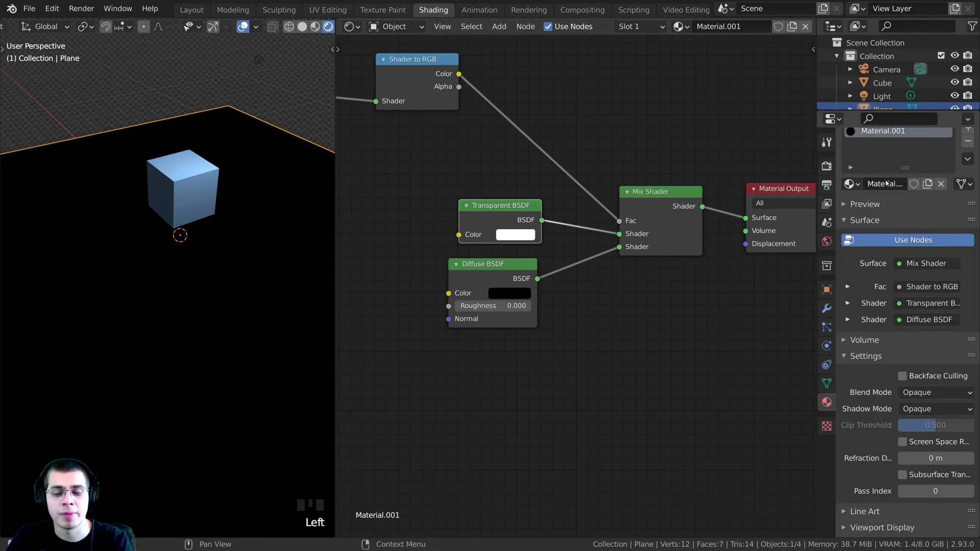
pyautogui.scroll(-2, 886, 306)
pyautogui.click(873, 341)
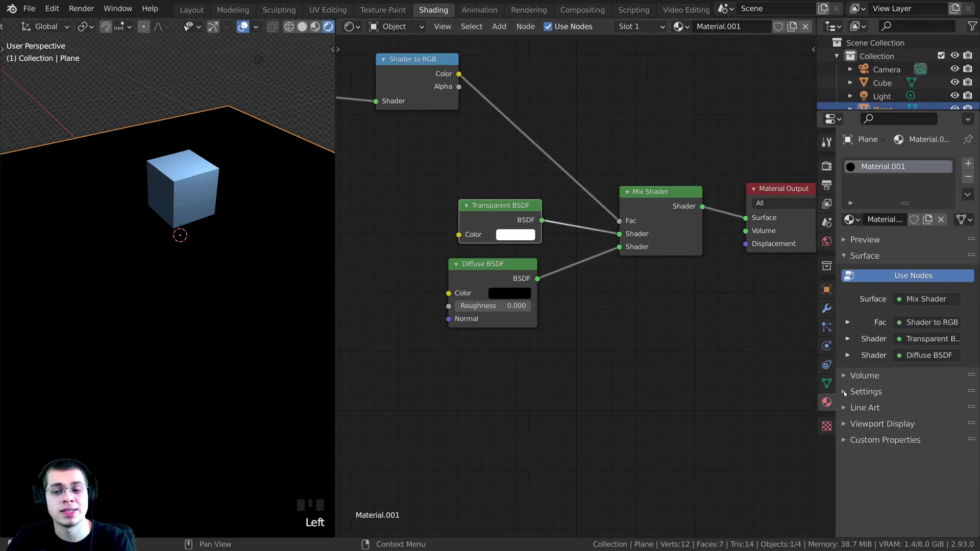
pyautogui.click(844, 391)
pyautogui.scroll(-2, 870, 361)
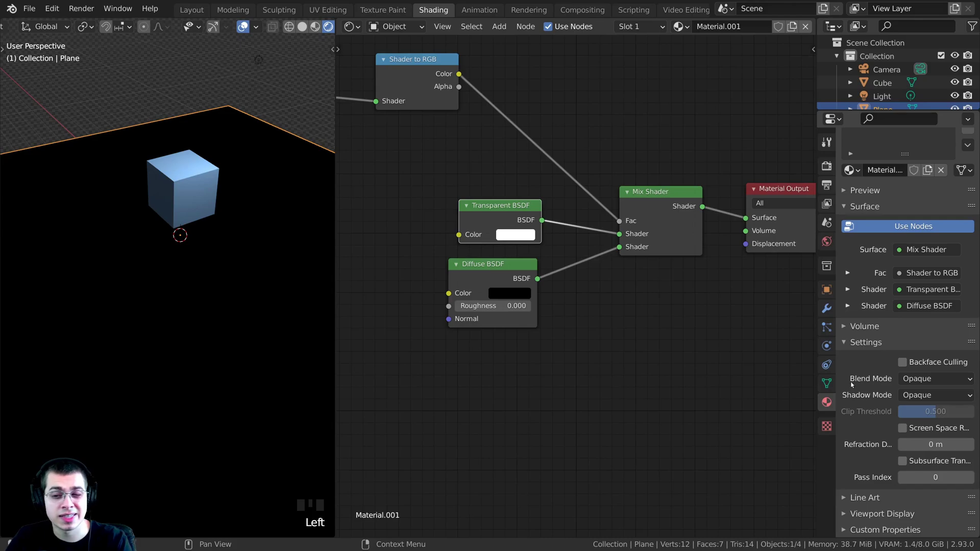
pyautogui.click(908, 378)
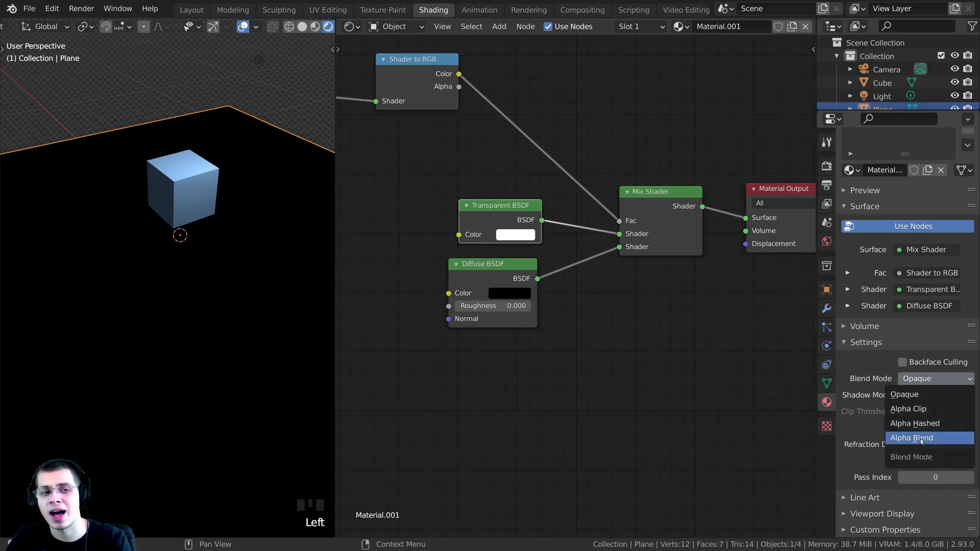
pyautogui.click(908, 438)
# Step: Examine the area beneath the cube in the viewport for transparency and a shadow
pyautogui.click(293, 312)
pyautogui.scroll(-6, 271, 286)
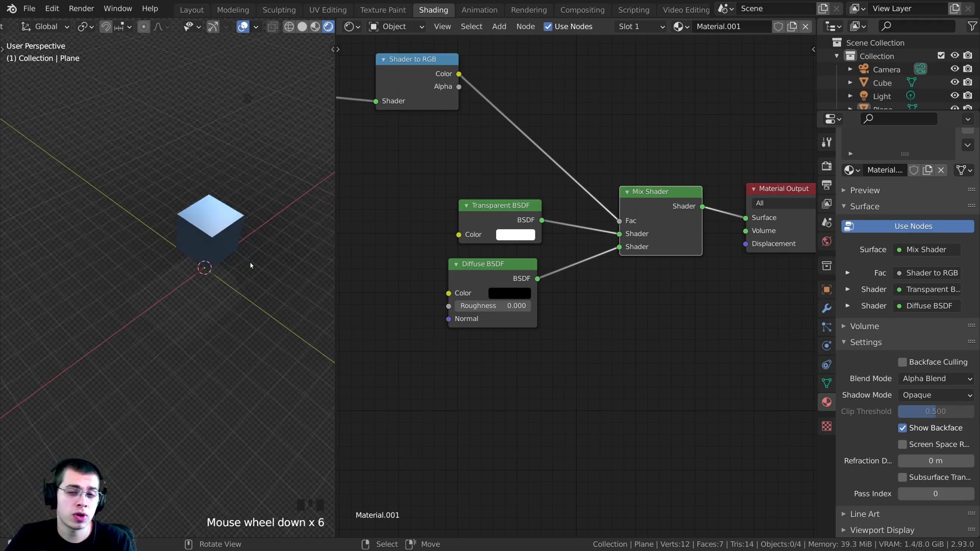
pyautogui.moveTo(261, 275); pyautogui.dragTo(197, 234, button='middle')
pyautogui.scroll(2, 225, 193)
pyautogui.scroll(-2, 198, 394)
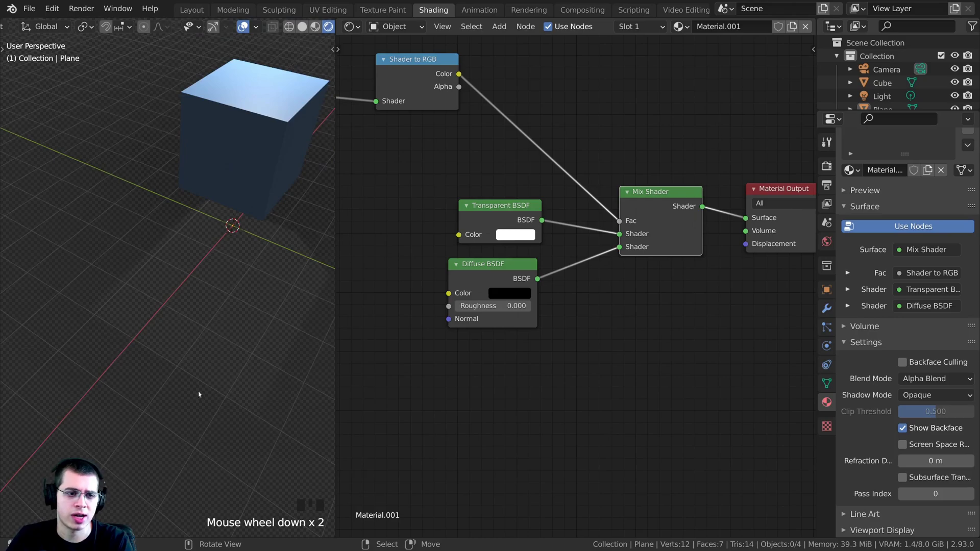
pyautogui.scroll(3, 214, 302)
pyautogui.scroll(-1, 116, 315)
pyautogui.moveTo(115, 315); pyautogui.dragTo(180, 287, button='middle')
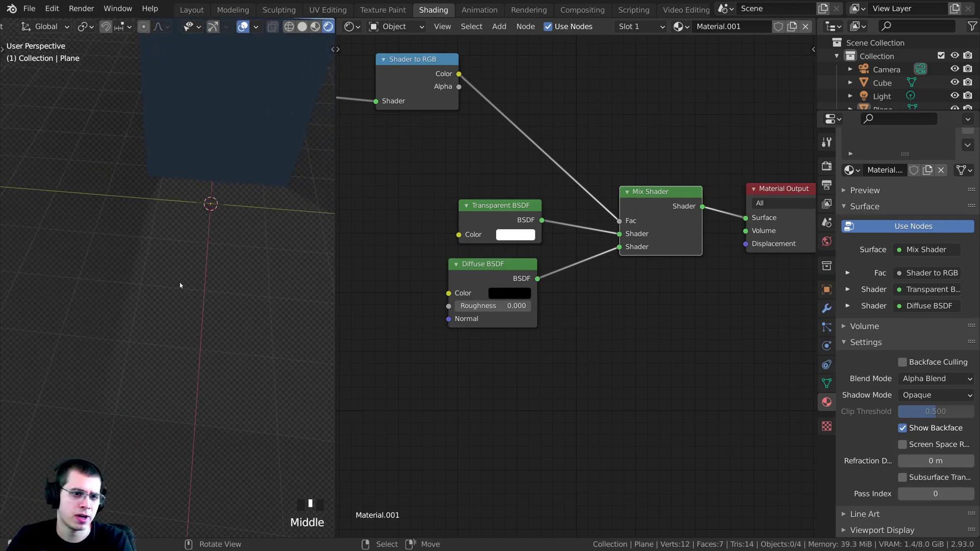
# Step: Swap the Mix Shader's two shader inputs and place the black Diffuse BSDF above the Transparent BSDF
pyautogui.scroll(3, 619, 233)
pyautogui.moveTo(631, 220); pyautogui.dragTo(631, 237)
pyautogui.moveTo(485, 195); pyautogui.dragTo(484, 355)
pyautogui.moveTo(460, 265); pyautogui.dragTo(463, 174)
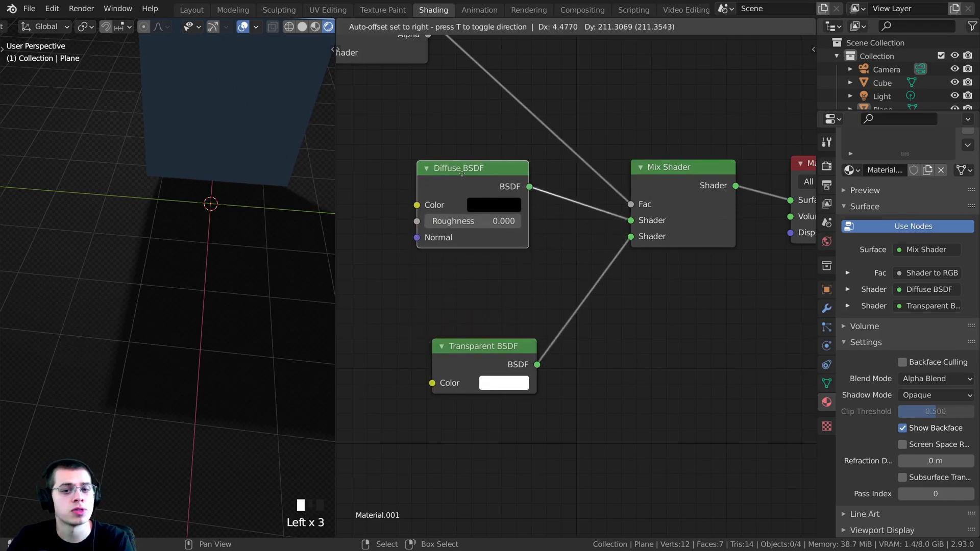
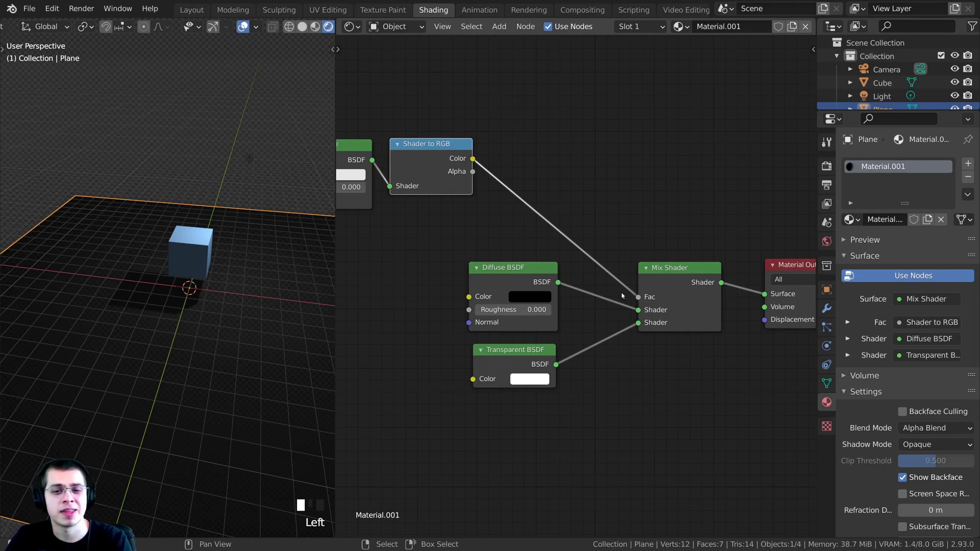
# Step: Duplicate the white Diffuse BSDF and connect the copy directly to the Material Output's Surface
pyautogui.moveTo(663, 289); pyautogui.dragTo(672, 292)
pyautogui.moveTo(289, 293); pyautogui.dragTo(280, 292, button='middle')
pyautogui.scroll(-4, 499, 366)
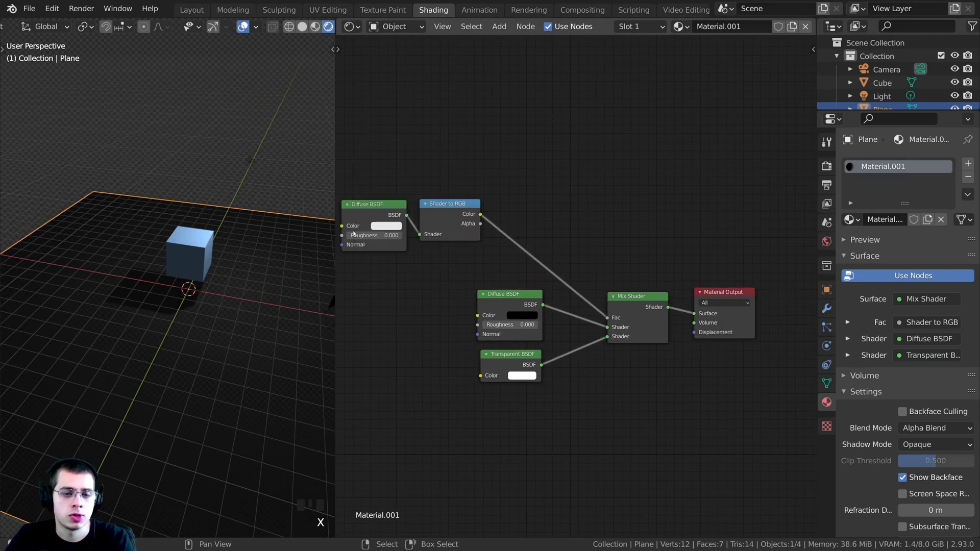
pyautogui.rightClick(377, 212)
pyautogui.hotkey('shift', 'd')
pyautogui.click(657, 238)
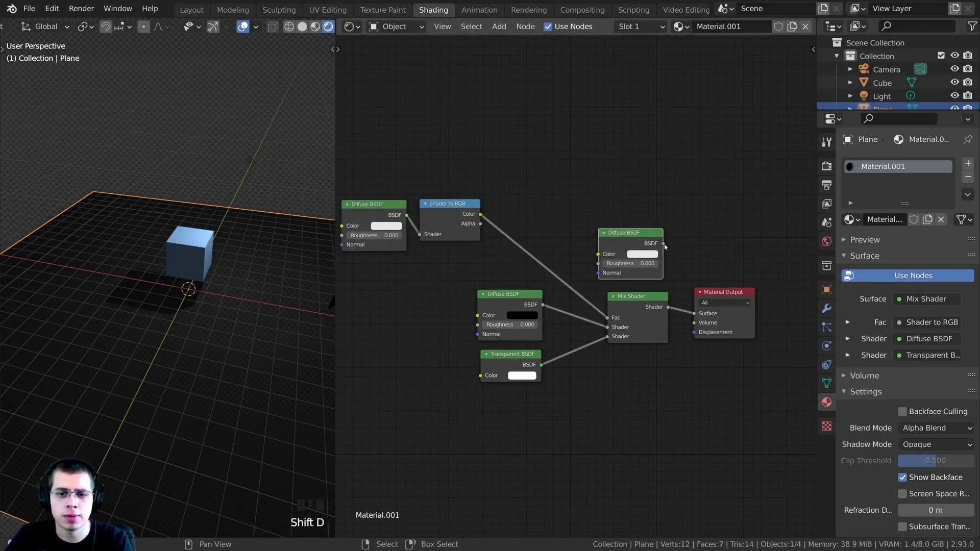
pyautogui.moveTo(665, 246); pyautogui.dragTo(694, 314)
# Step: Move the point light to a new position above and to the side of the cube
pyautogui.moveTo(271, 225); pyautogui.dragTo(251, 170, button='middle')
pyautogui.rightClick(241, 170)
pyautogui.scroll(-1, 260, 175)
pyautogui.press('g')
pyautogui.rightClick(159, 179)
pyautogui.press('g')
pyautogui.click(221, 239)
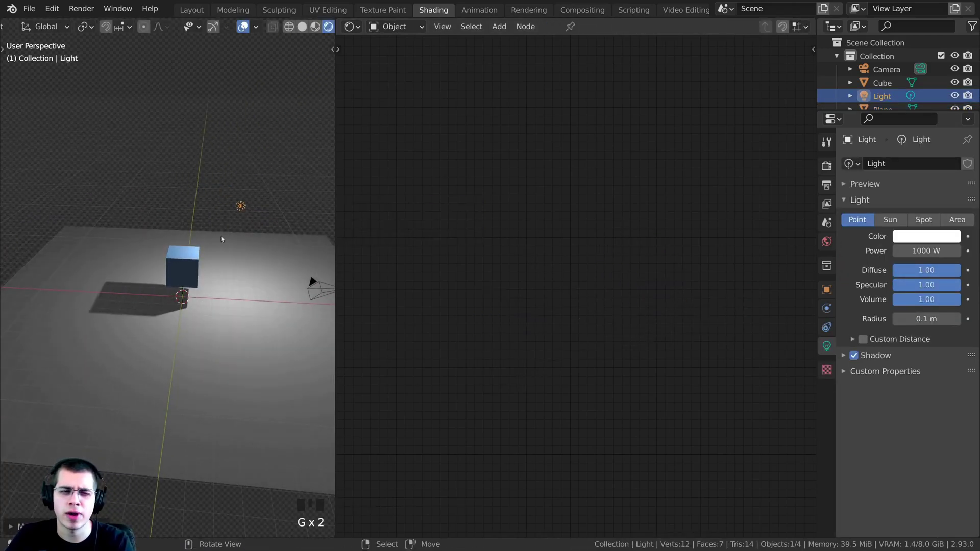
# Step: Examine how the light and the cube's shadow fall across the plane, and review the shadow catcher node setup
pyautogui.scroll(4, 222, 238)
pyautogui.scroll(-3, 174, 286)
pyautogui.moveTo(270, 286); pyautogui.dragTo(191, 248, button='middle')
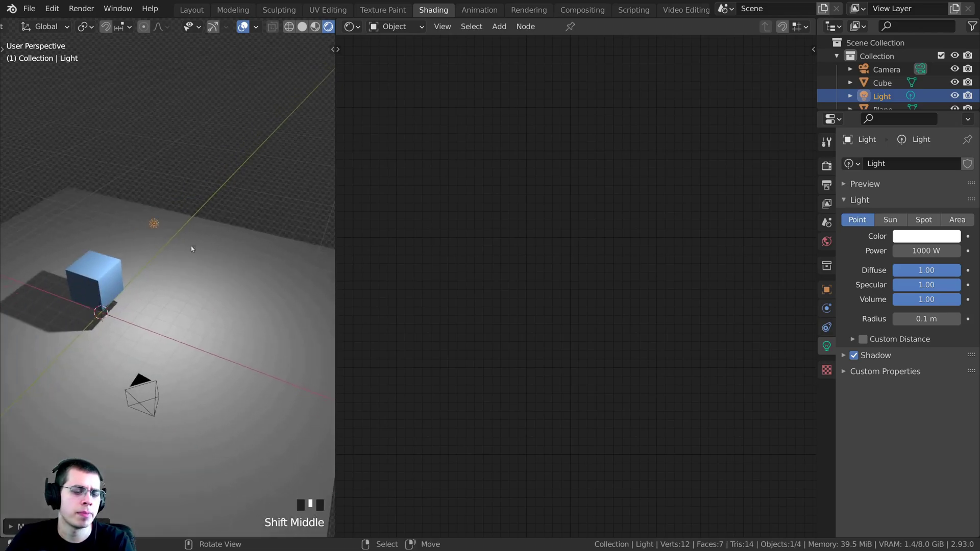
pyautogui.keyDown('shift'); pyautogui.moveTo(183, 294); pyautogui.dragTo(218, 313, button='middle'); pyautogui.keyUp('shift')
pyautogui.scroll(3, 205, 332)
pyautogui.scroll(-5, 192, 295)
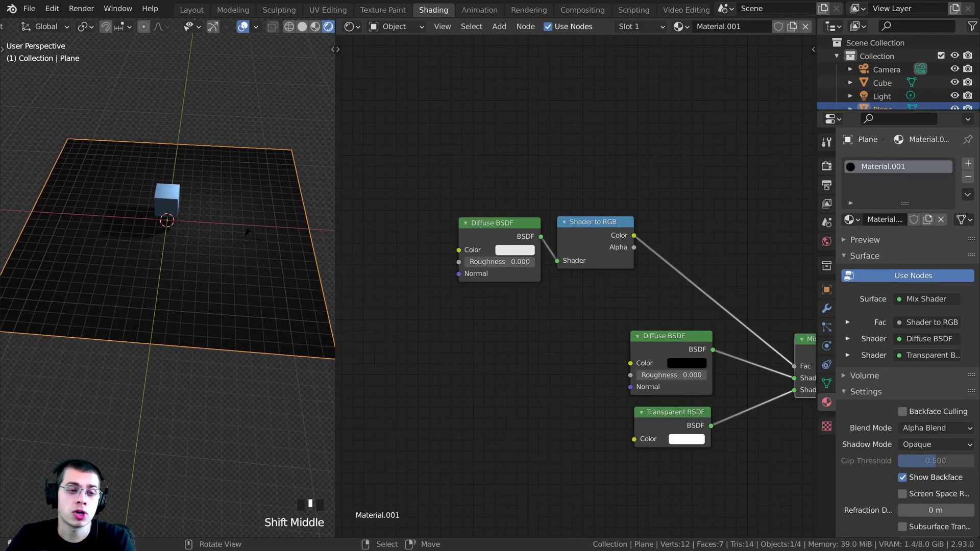
pyautogui.keyDown('shift'); pyautogui.moveTo(539, 268); pyautogui.dragTo(485, 240, button='middle'); pyautogui.keyUp('shift')
pyautogui.scroll(1, 486, 240)
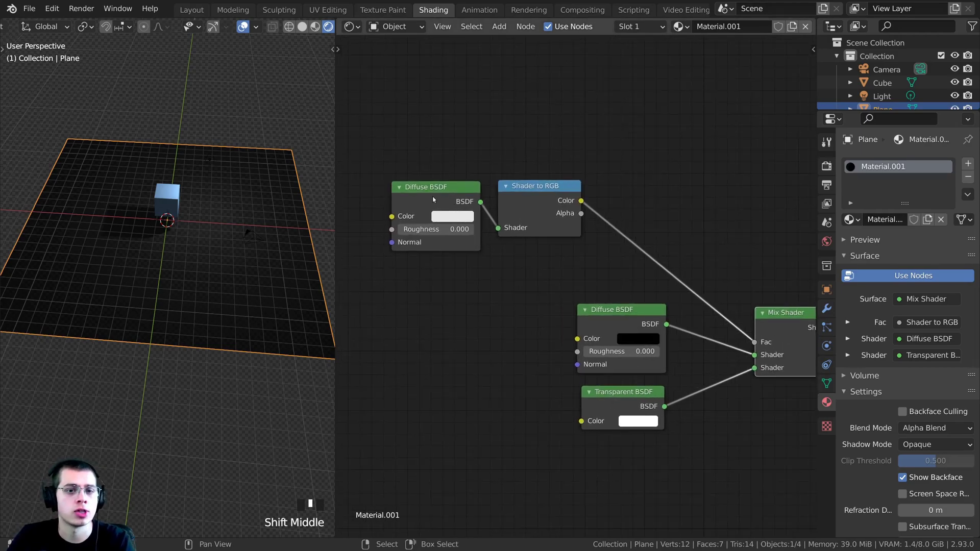
# Step: Shift the white Diffuse BSDF and Shader to RGB nodes into a tidier position above the other shader nodes
pyautogui.click(433, 199)
pyautogui.moveTo(505, 196); pyautogui.dragTo(523, 203)
pyautogui.moveTo(523, 203); pyautogui.dragTo(495, 193, button='middle')
pyautogui.moveTo(495, 192); pyautogui.dragTo(479, 184)
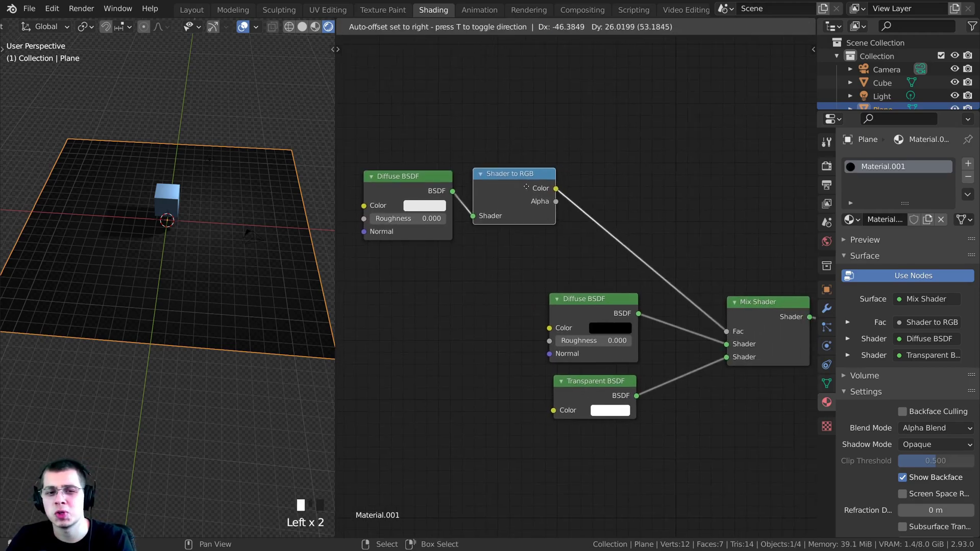
pyautogui.scroll(1, 202, 189)
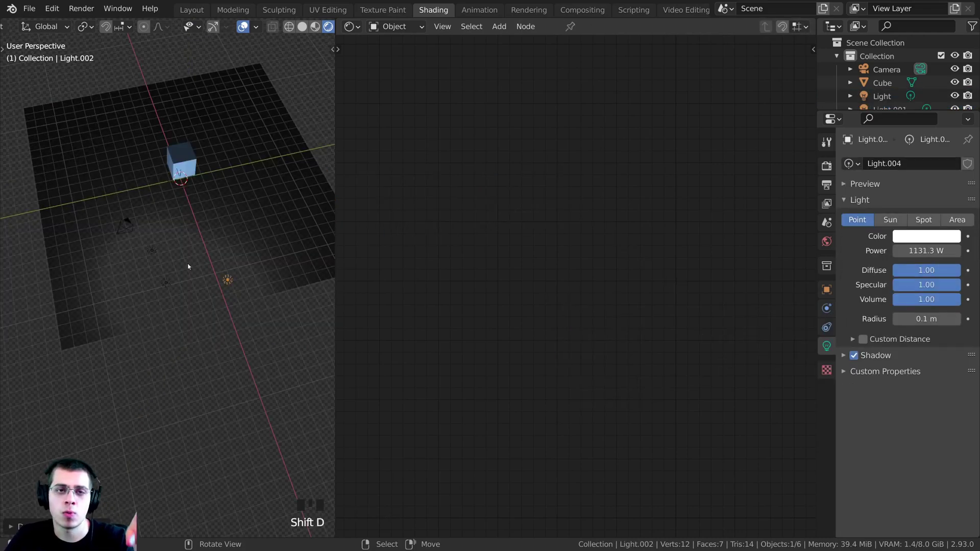
# Step: Move the point light a little higher above the plane
pyautogui.moveTo(188, 266); pyautogui.dragTo(223, 258, button='middle')
pyautogui.scroll(3, 140, 241)
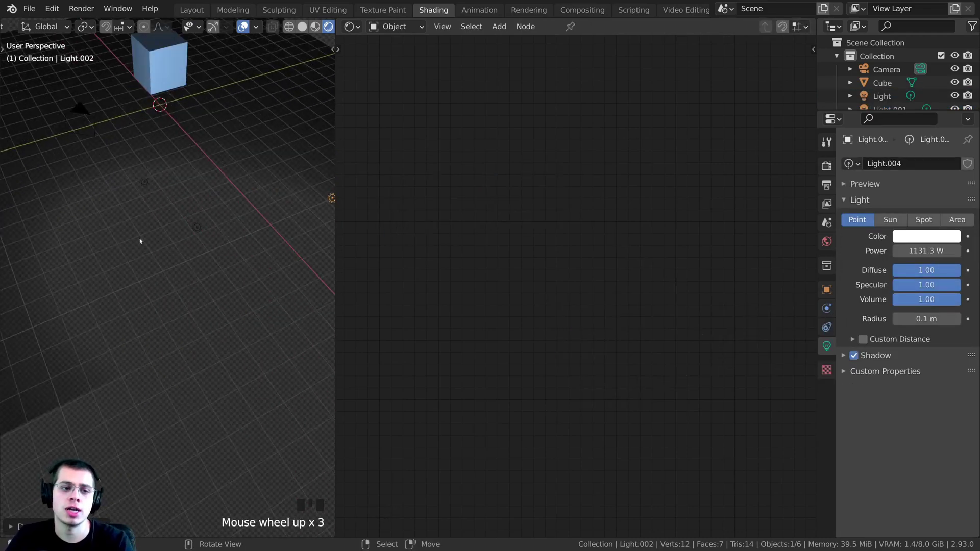
pyautogui.moveTo(151, 277); pyautogui.dragTo(212, 257, button='middle')
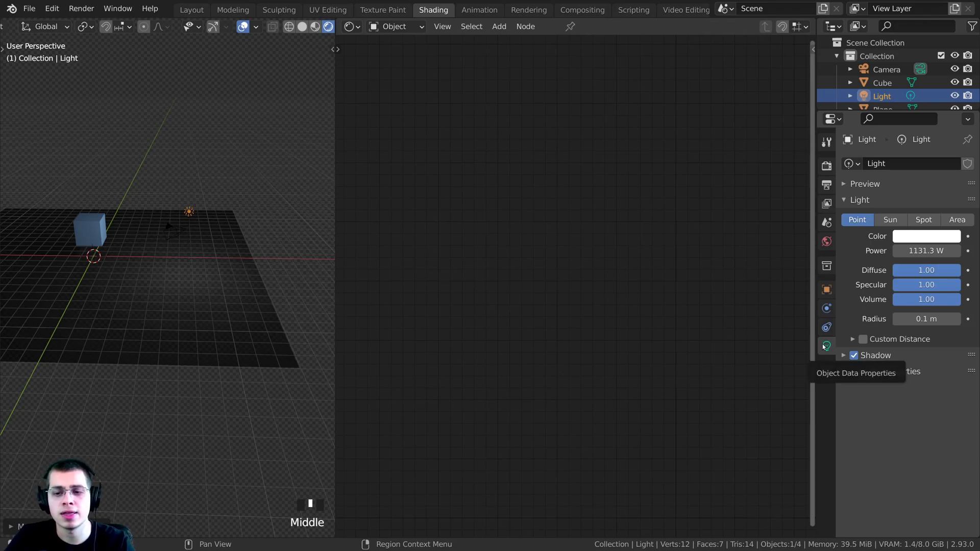
pyautogui.press('g')
pyautogui.click(214, 184)
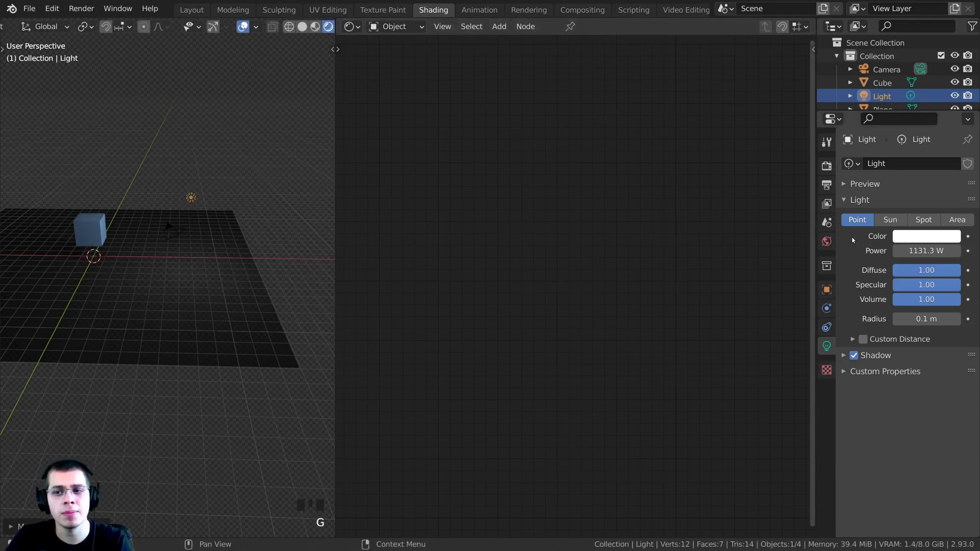
# Step: Change the light type to Sun and reposition the light above the cube
pyautogui.click(890, 221)
pyautogui.moveTo(234, 265); pyautogui.dragTo(274, 249, button='middle')
pyautogui.press('g')
pyautogui.click(187, 172)
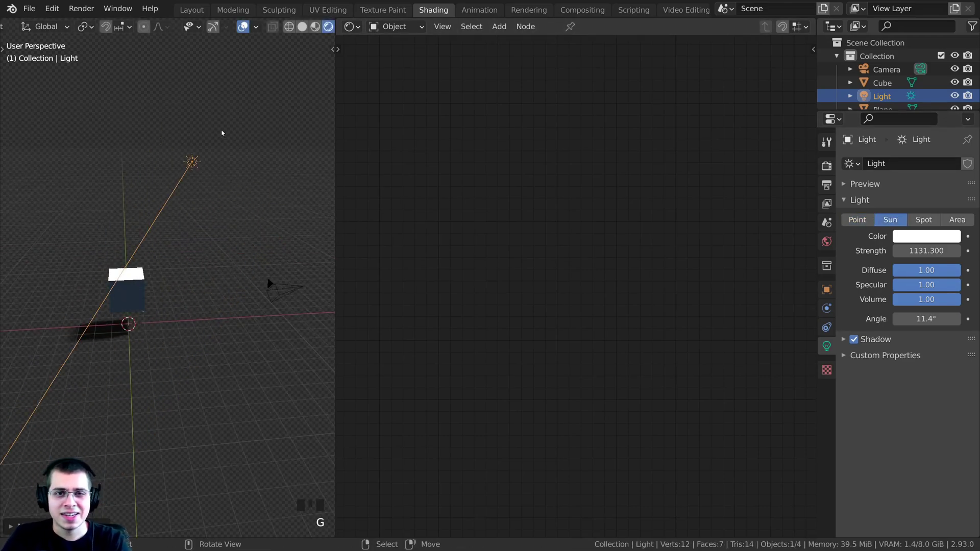
# Step: Rotate the sun light so it shines diagonally down past the cube onto the plane
pyautogui.moveTo(222, 133); pyautogui.dragTo(271, 190, button='middle')
pyautogui.press('r')
pyautogui.click(281, 212)
pyautogui.moveTo(283, 239); pyautogui.dragTo(290, 268, button='middle')
pyautogui.keyDown('shift'); pyautogui.moveTo(290, 269); pyautogui.dragTo(308, 255, button='middle'); pyautogui.keyUp('shift')
pyautogui.moveTo(308, 255); pyautogui.dragTo(333, 276, button='middle')
# Step: Set the sun light's strength to 1 and check the shadow on the plane around the cube
pyautogui.doubleClick(914, 250)
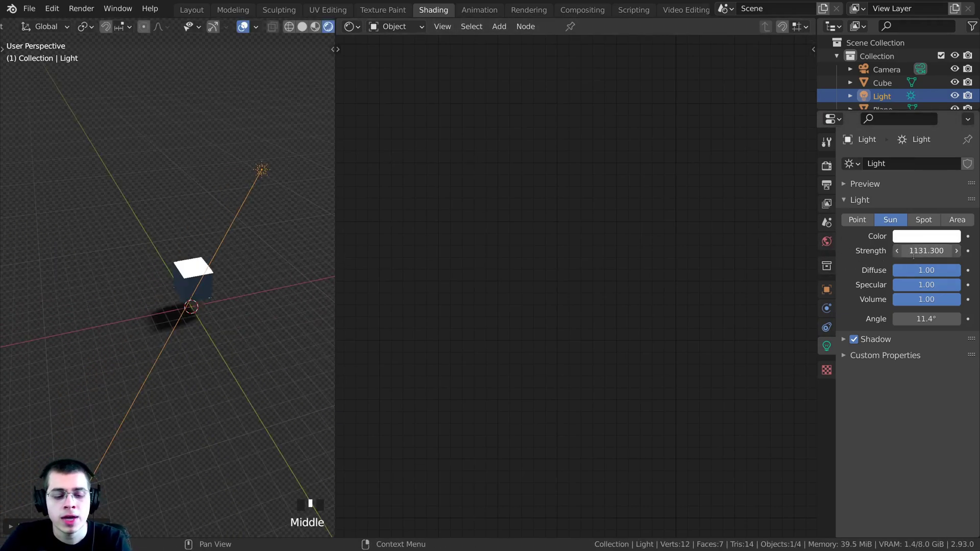
pyautogui.write('1')
pyautogui.click(230, 284)
pyautogui.moveTo(230, 285); pyautogui.dragTo(208, 305, button='middle')
pyautogui.scroll(5, 219, 309)
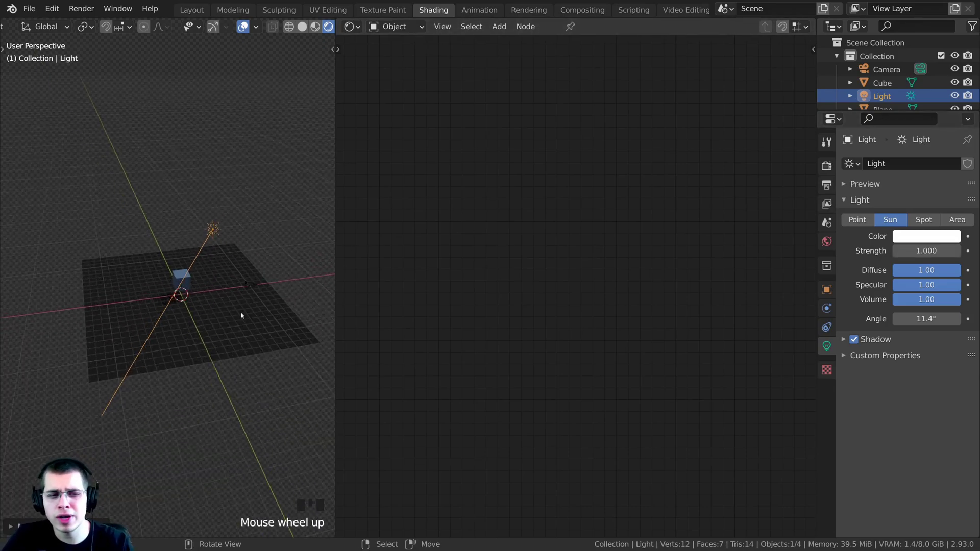
pyautogui.rightClick(248, 296)
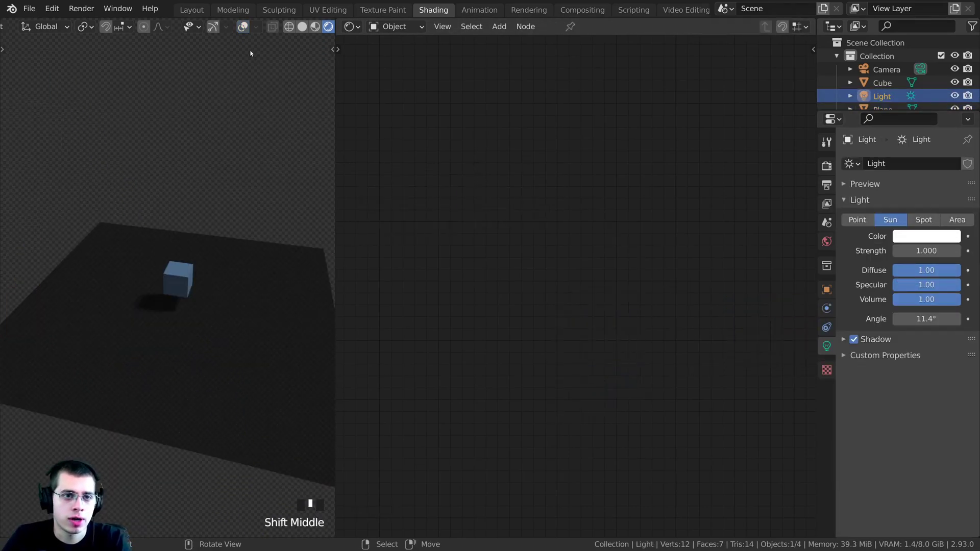
pyautogui.keyDown('shift'); pyautogui.moveTo(241, 257); pyautogui.dragTo(265, 264, button='middle'); pyautogui.keyUp('shift')
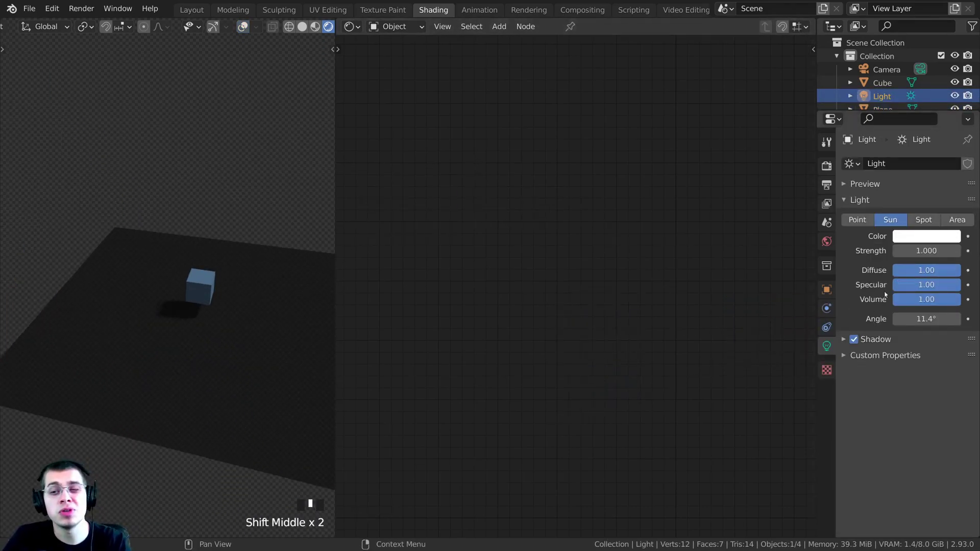
# Step: Set the sun light's strength to 5
pyautogui.doubleClick(913, 251)
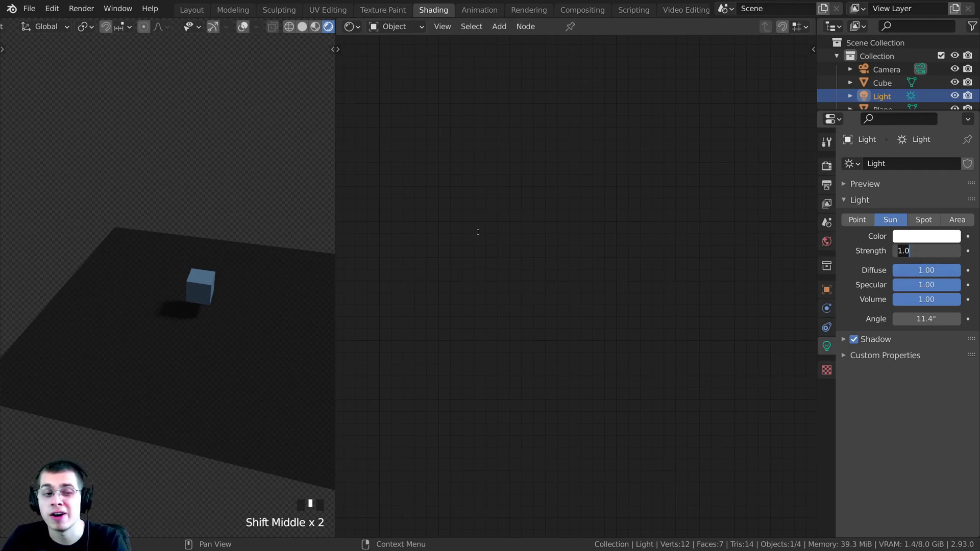
pyautogui.write('5')
pyautogui.click(478, 231)
pyautogui.moveTo(917, 250); pyautogui.dragTo(972, 251)
pyautogui.press('Escape')
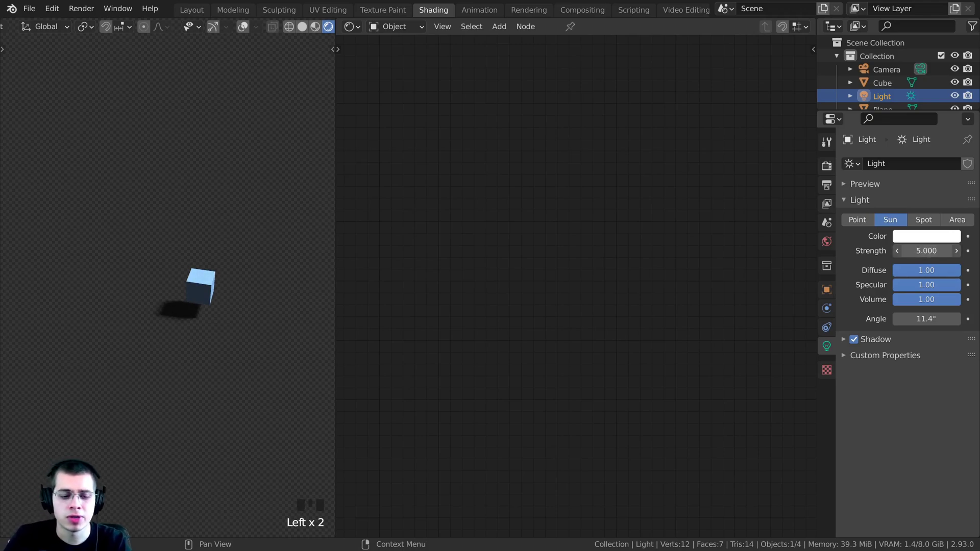
# Step: Try a sun light strength of 4 and inspect the plane around the cube's shadow
pyautogui.click(918, 250)
pyautogui.write('4')
pyautogui.click(637, 222)
pyautogui.moveTo(160, 302); pyautogui.dragTo(184, 299, button='middle')
pyautogui.scroll(2, 222, 228)
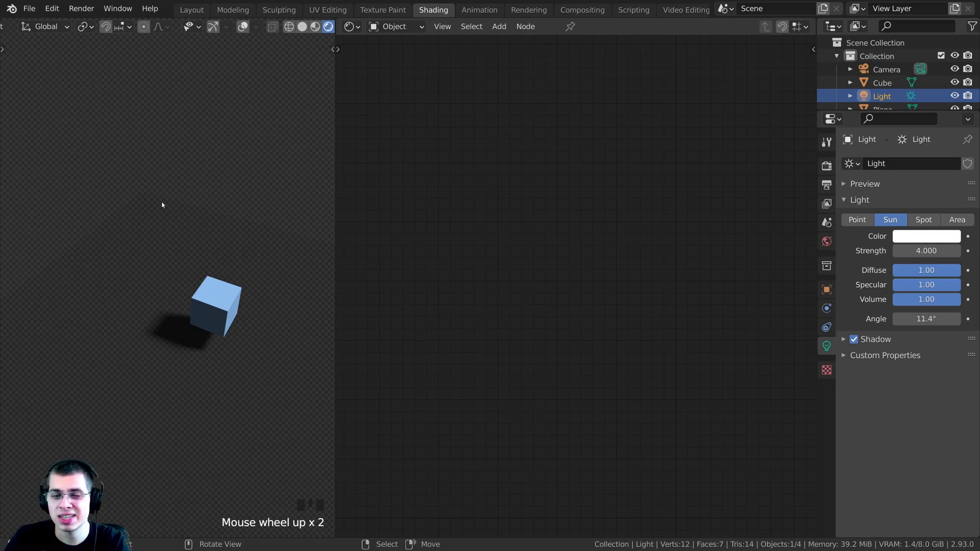
# Step: Set the sun light's strength back to 5 and check the plane around the cube
pyautogui.click(923, 251)
pyautogui.write('5')
pyautogui.click(323, 248)
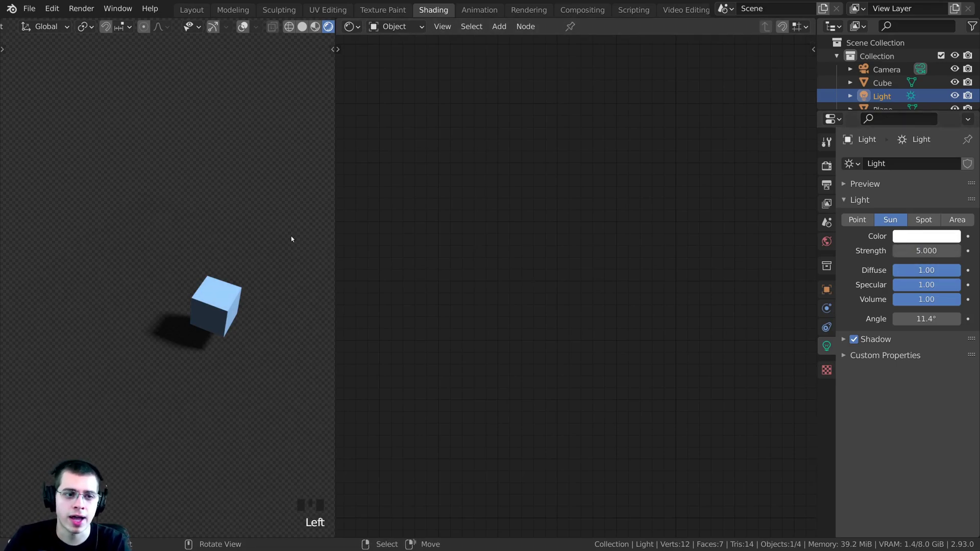
pyautogui.keyDown('shift'); pyautogui.moveTo(292, 239); pyautogui.dragTo(136, 216, button='middle'); pyautogui.keyUp('shift')
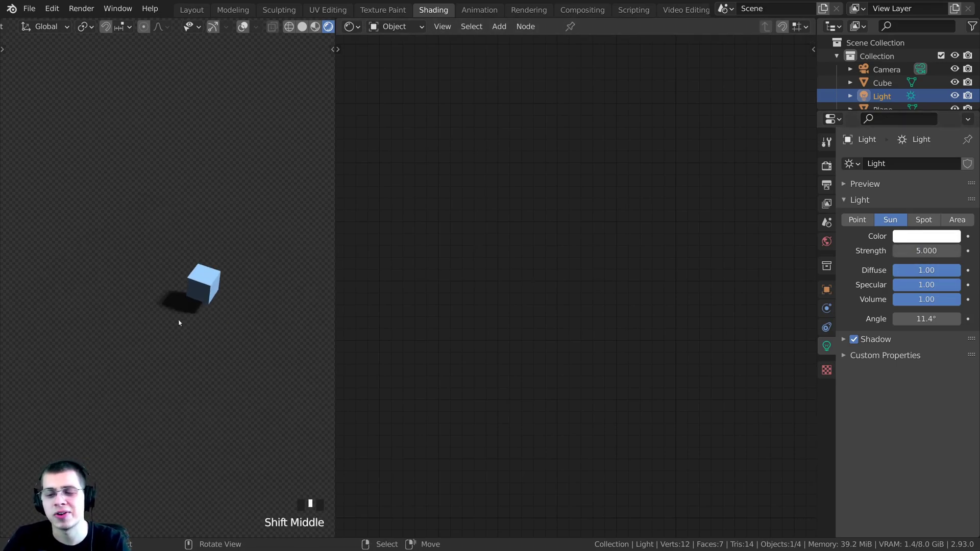
pyautogui.moveTo(179, 322); pyautogui.dragTo(262, 274, button='middle')
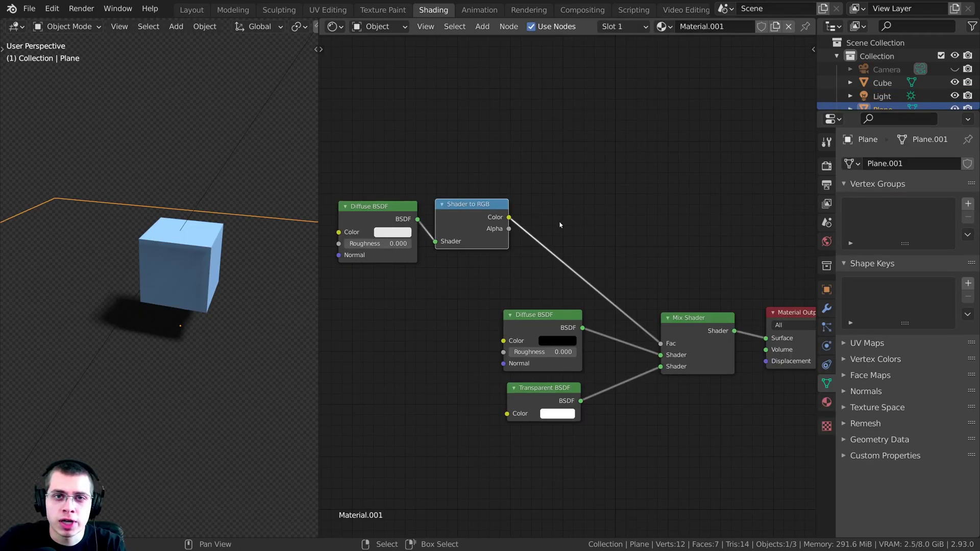
# Step: Insert a ColorRamp node between Shader to RGB's Color output and the Mix Shader's Fac input
pyautogui.scroll(1, 562, 222)
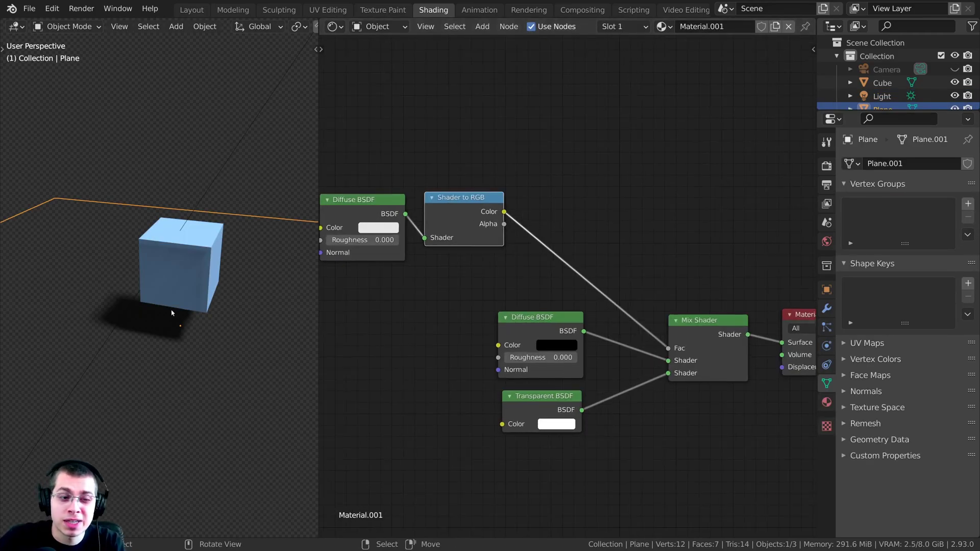
pyautogui.moveTo(631, 215); pyautogui.dragTo(638, 214, button='middle')
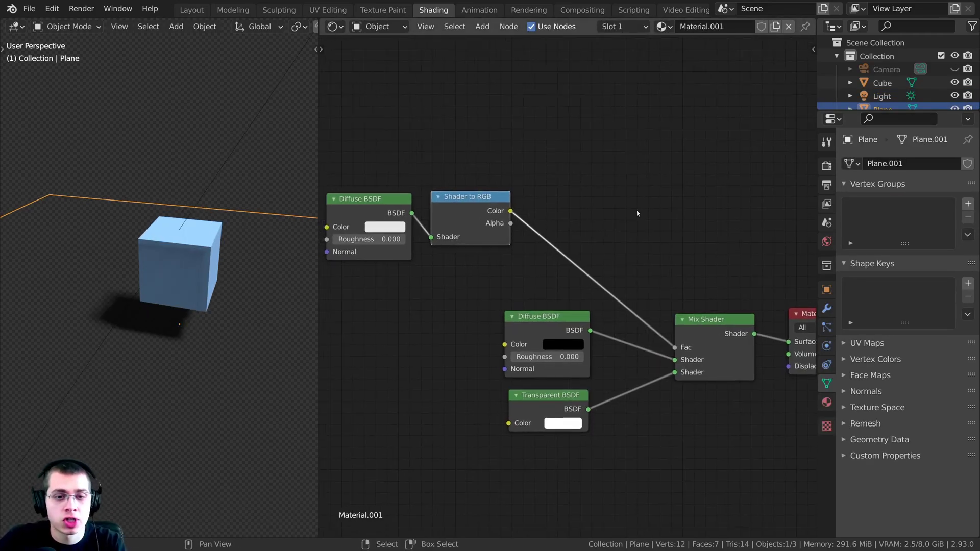
pyautogui.hotkey('shift', 'a')
pyautogui.click(569, 168)
pyautogui.write('col')
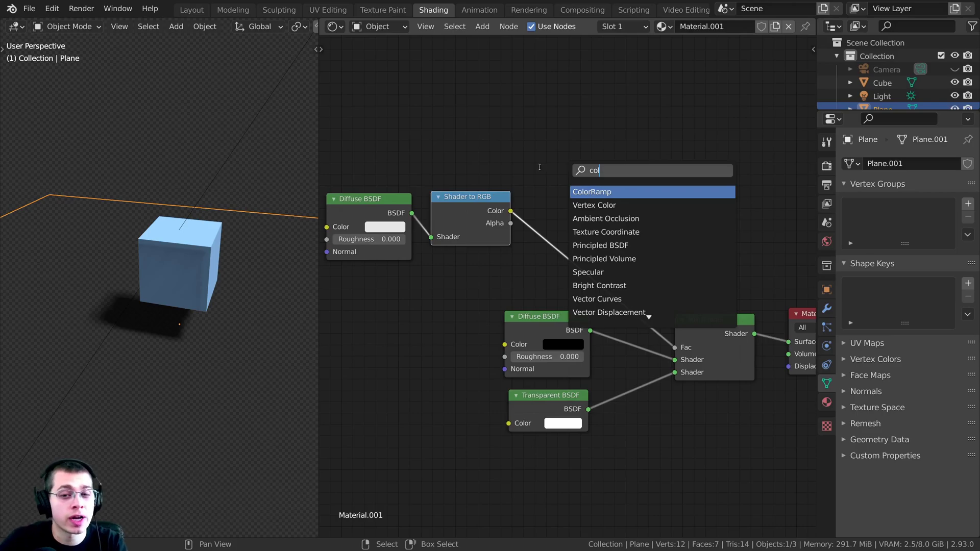
pyautogui.click(586, 192)
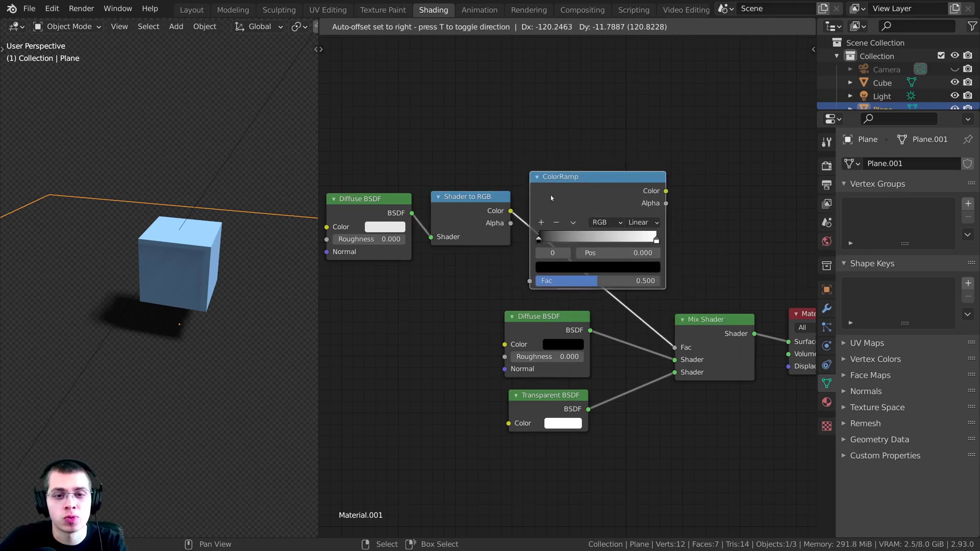
pyautogui.click(568, 198)
# Step: Lighten the ColorRamp's black stop to a grey to soften the shadow
pyautogui.scroll(2, 573, 289)
pyautogui.click(565, 288)
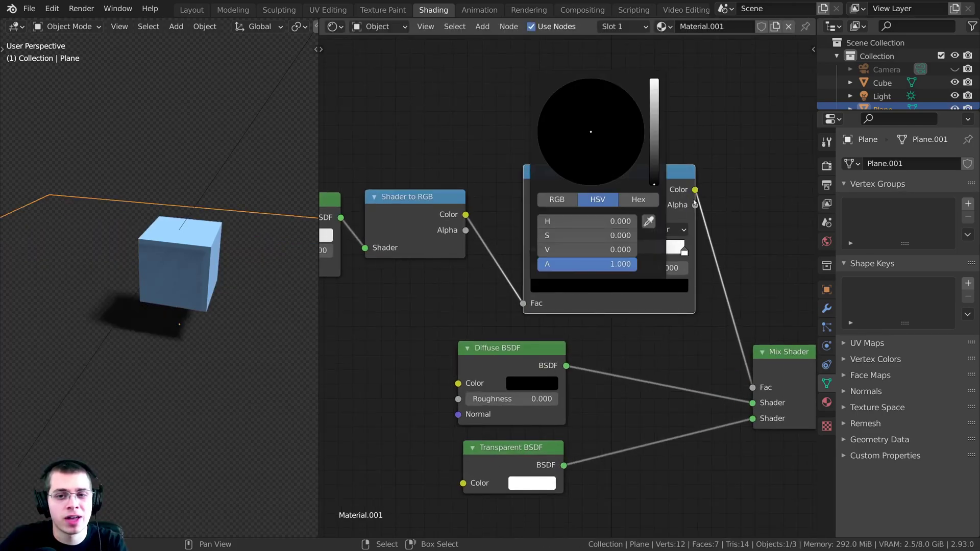
pyautogui.moveTo(655, 179); pyautogui.dragTo(654, 139)
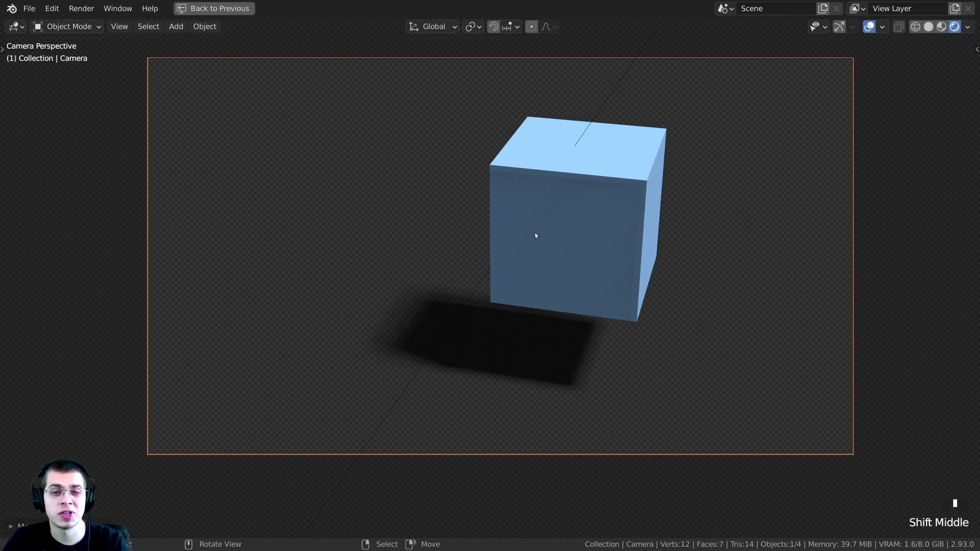
# Step: Render the camera view of the cube and its shadow and return the result to the normal editor layout
pyautogui.keyDown('shift'); pyautogui.moveTo(257, 335); pyautogui.dragTo(489, 280, button='middle'); pyautogui.keyUp('shift')
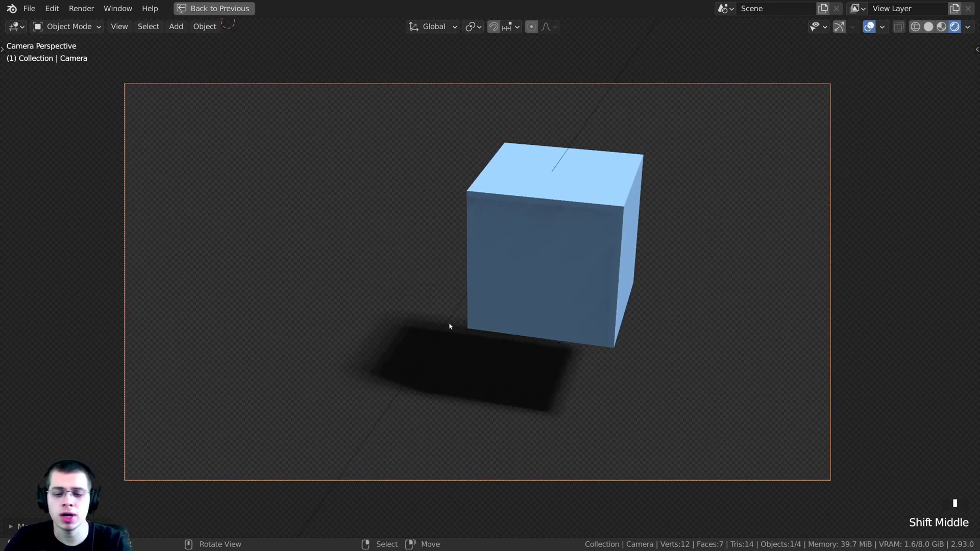
pyautogui.press('F12')
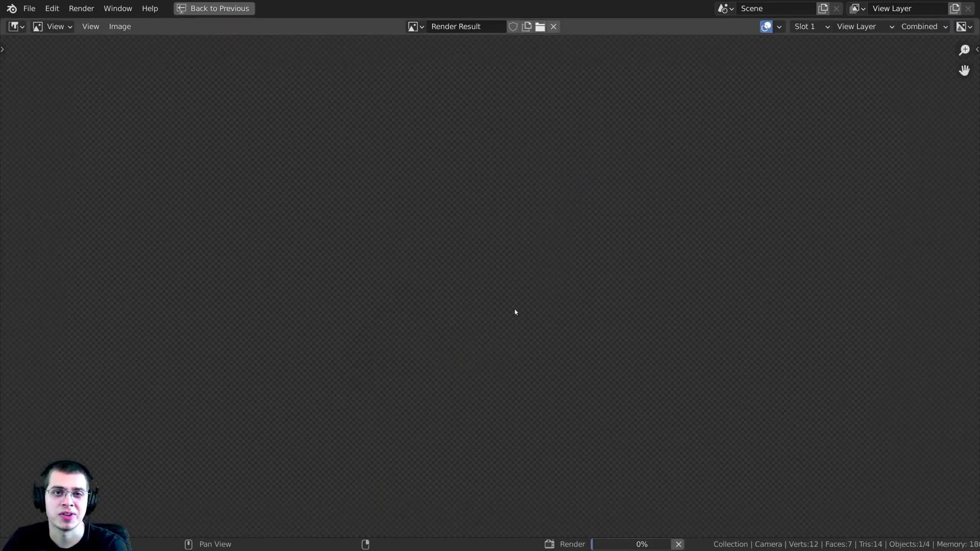
pyautogui.hotkey('ctrl', 'space')
pyautogui.moveTo(363, 289); pyautogui.dragTo(361, 297, button='middle')
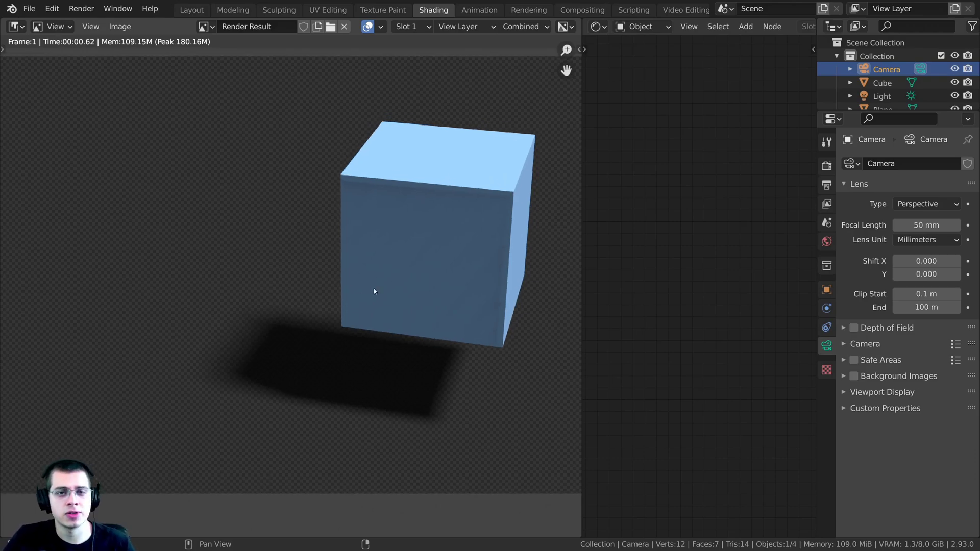
# Step: Enable nodes in the Compositing workspace and insert an Alpha Over node between Render Layers and Composite
pyautogui.click(591, 11)
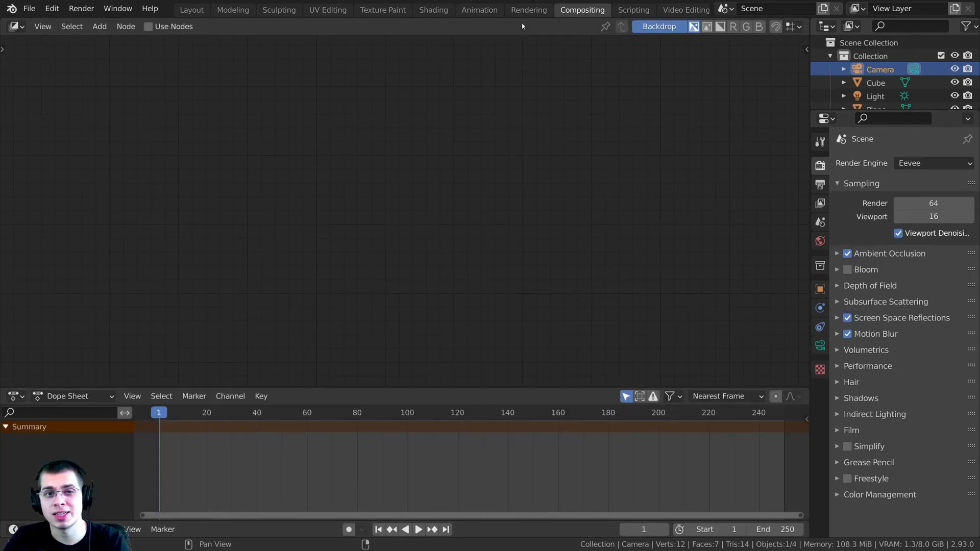
pyautogui.click(149, 26)
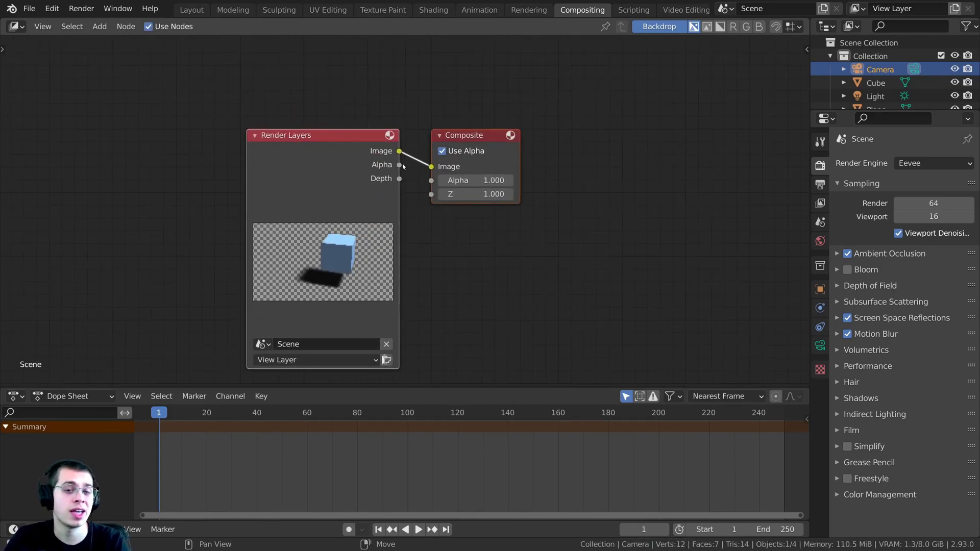
pyautogui.hotkey('shift', 'a')
pyautogui.click(415, 109)
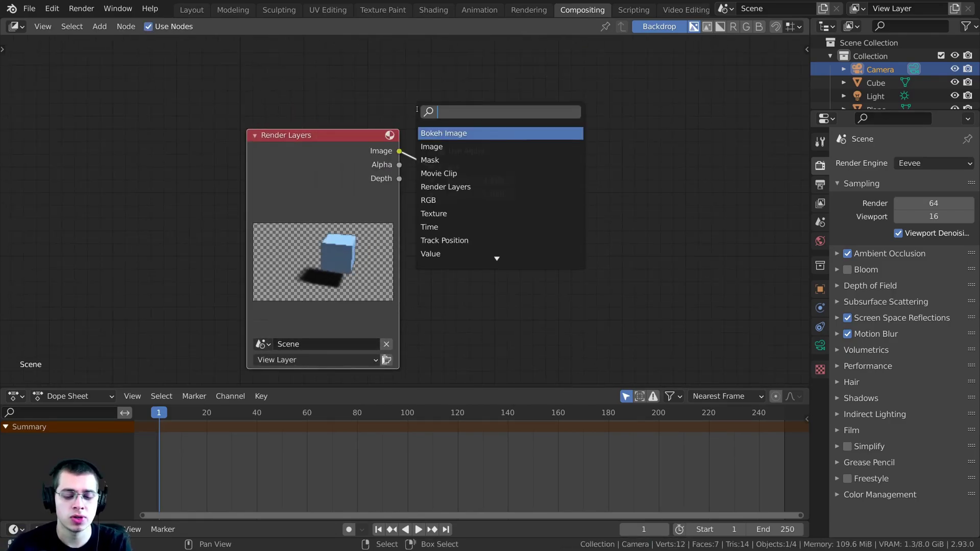
pyautogui.write('apl')
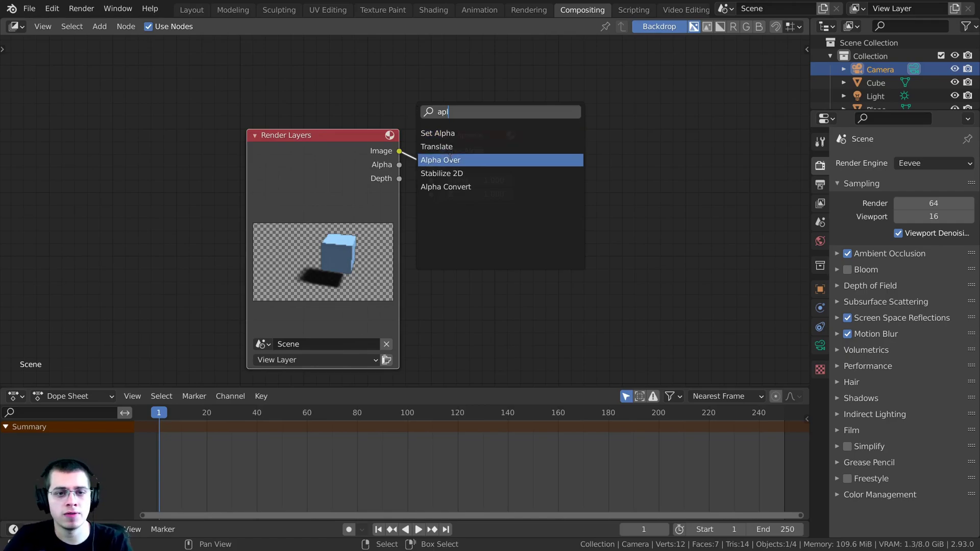
pyautogui.click(441, 160)
pyautogui.click(488, 162)
pyautogui.moveTo(435, 160); pyautogui.dragTo(444, 151, button='middle')
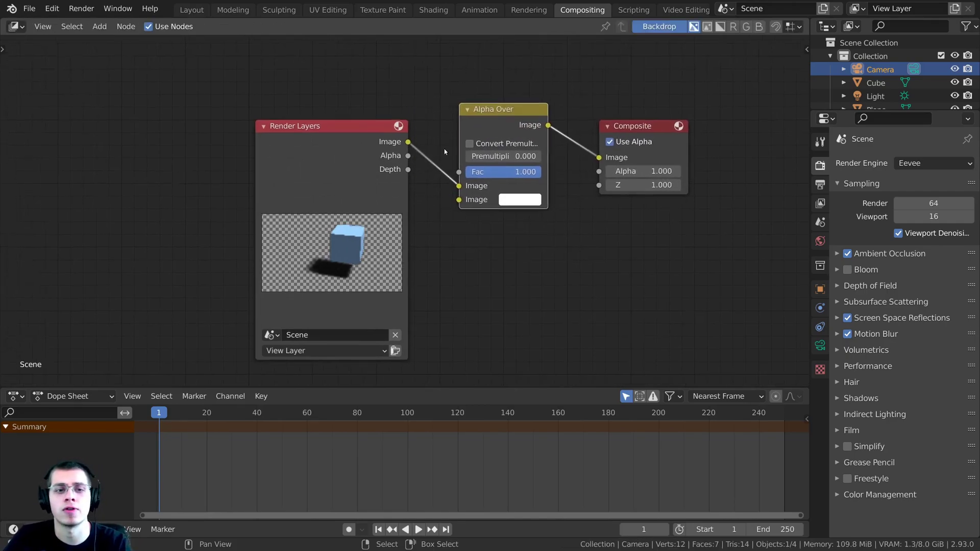
# Step: Reconnect the Render Layers image to Alpha Over's second Image input and tidy the node positions
pyautogui.scroll(1, 443, 151)
pyautogui.moveTo(377, 137); pyautogui.dragTo(351, 157)
pyautogui.moveTo(465, 182); pyautogui.dragTo(464, 198)
pyautogui.moveTo(490, 110); pyautogui.dragTo(483, 105)
pyautogui.moveTo(482, 102); pyautogui.dragTo(473, 245, button='middle')
pyautogui.scroll(-3, 473, 245)
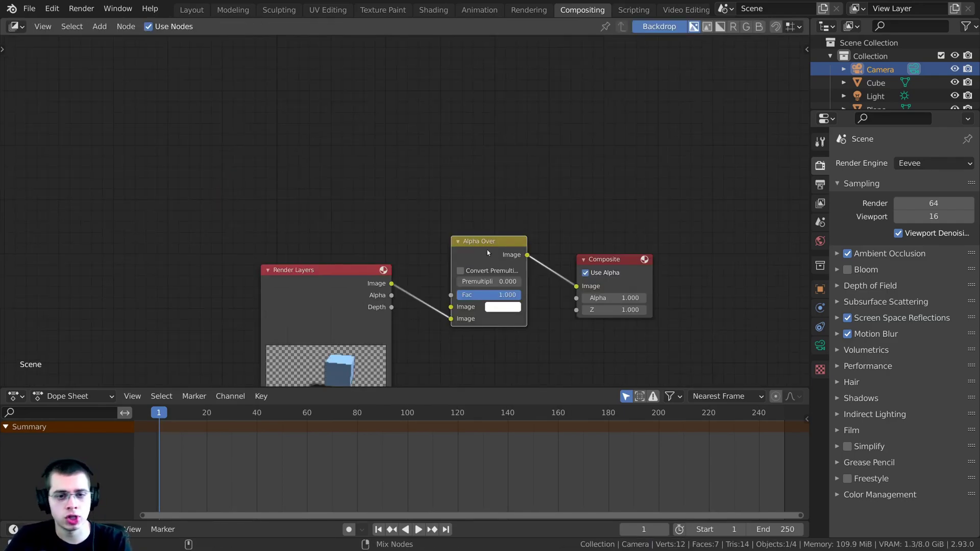
# Step: Connect the Alpha Over output to a Viewer node and place the Viewer above the Composite node
pyautogui.keyDown('ctrl'); pyautogui.keyDown('shift'); pyautogui.click(474, 251); pyautogui.keyUp('shift'); pyautogui.keyUp('ctrl')
pyautogui.scroll(-1, 586, 210)
pyautogui.moveTo(759, 113); pyautogui.dragTo(591, 198)
pyautogui.moveTo(525, 169); pyautogui.dragTo(513, 202, button='middle')
pyautogui.scroll(3, 513, 202)
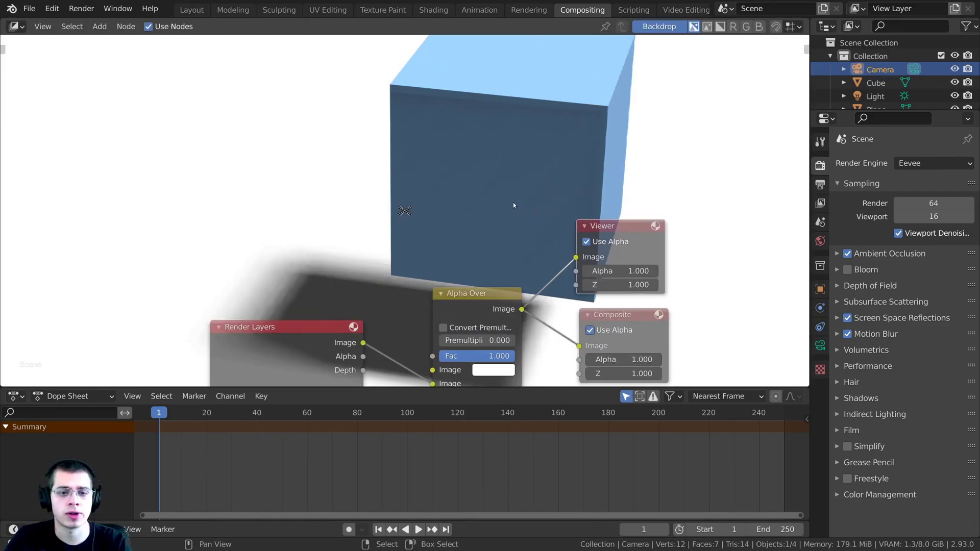
# Step: Set Alpha Over's first Image colour to light green and place the background image node above Render Layers
pyautogui.scroll(-1, 521, 191)
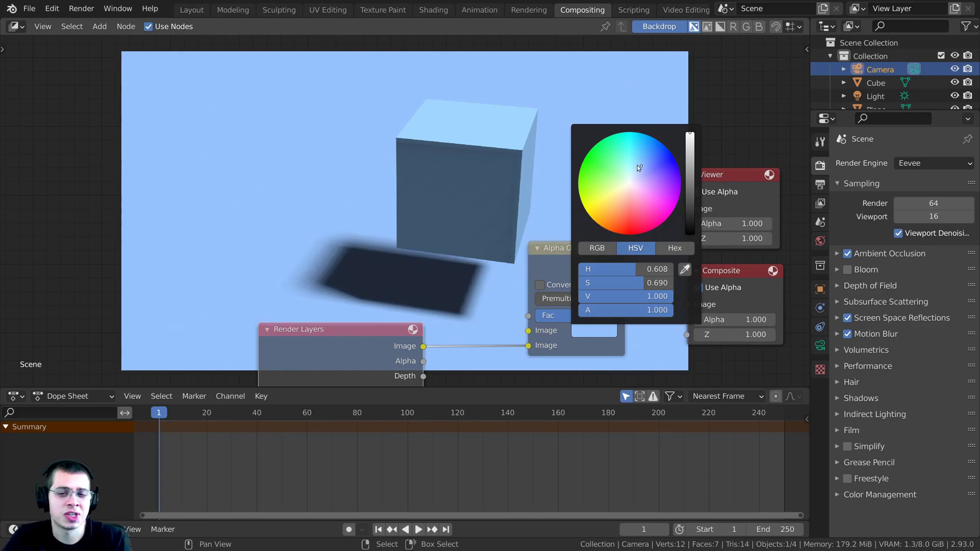
pyautogui.moveTo(640, 168); pyautogui.dragTo(607, 171)
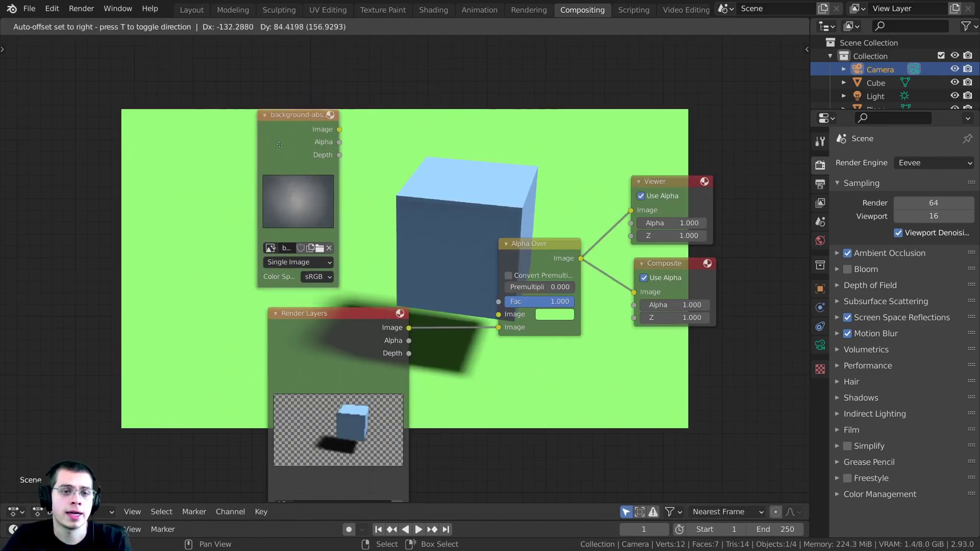
pyautogui.click(245, 132)
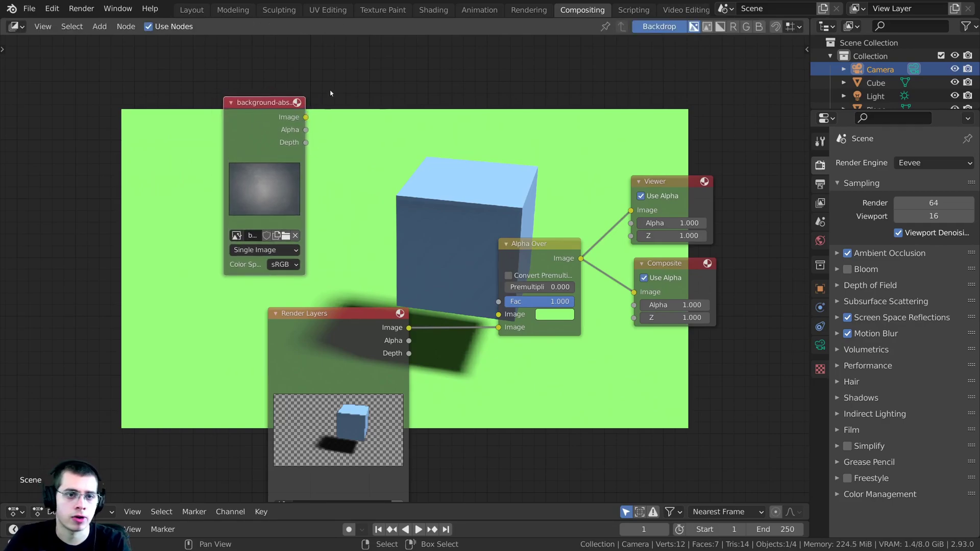
# Step: Connect the background image node's Image output to Alpha Over's first Image input
pyautogui.moveTo(305, 117); pyautogui.dragTo(498, 315)
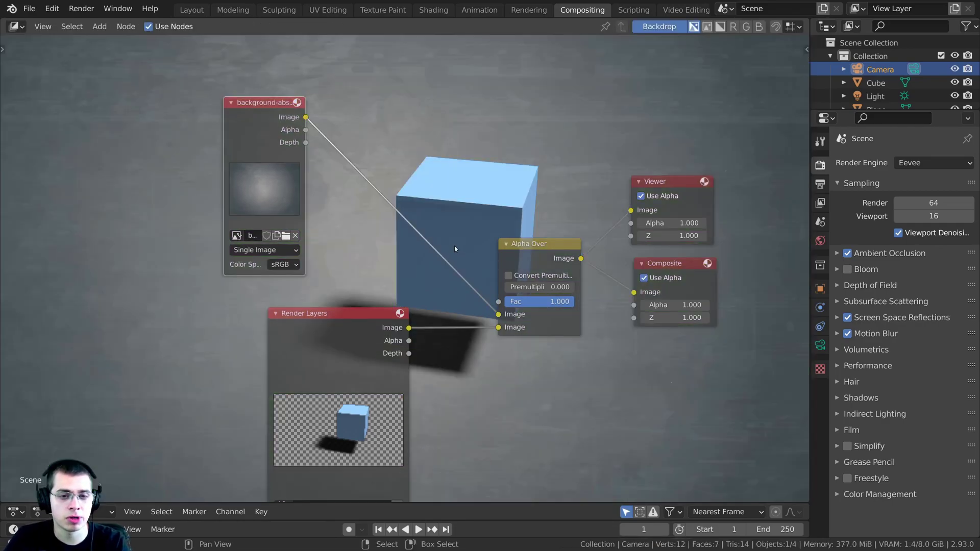
pyautogui.scroll(-1, 455, 246)
pyautogui.moveTo(455, 246); pyautogui.dragTo(348, 445, button='middle')
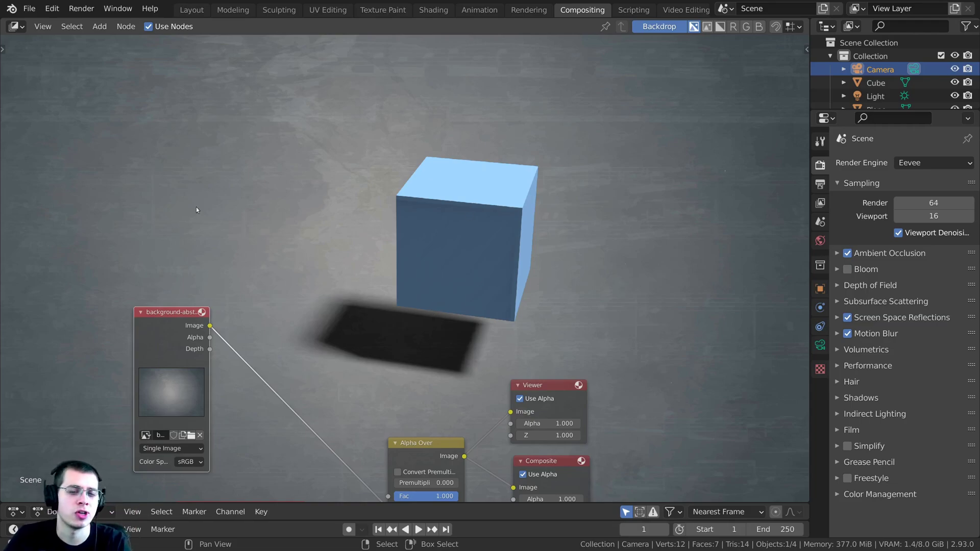
# Step: Render the current frame and bring up the Save As options for the render result with PNG as the file format
pyautogui.press('F12')
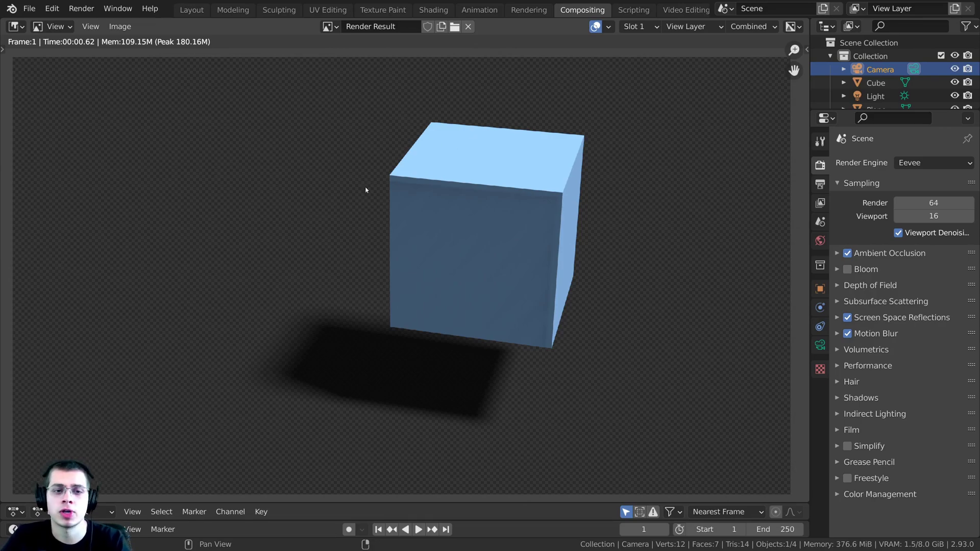
pyautogui.moveTo(417, 94); pyautogui.dragTo(407, 92, button='middle')
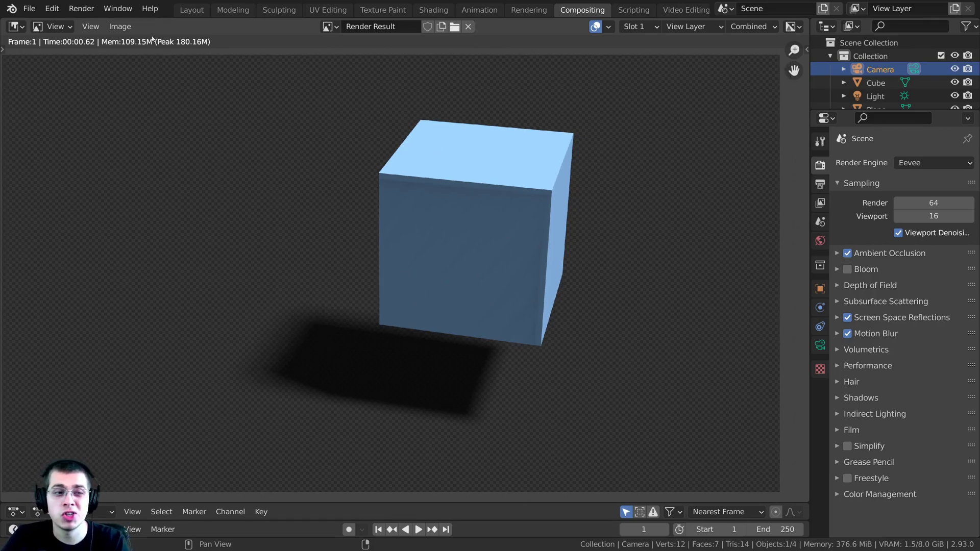
pyautogui.click(120, 26)
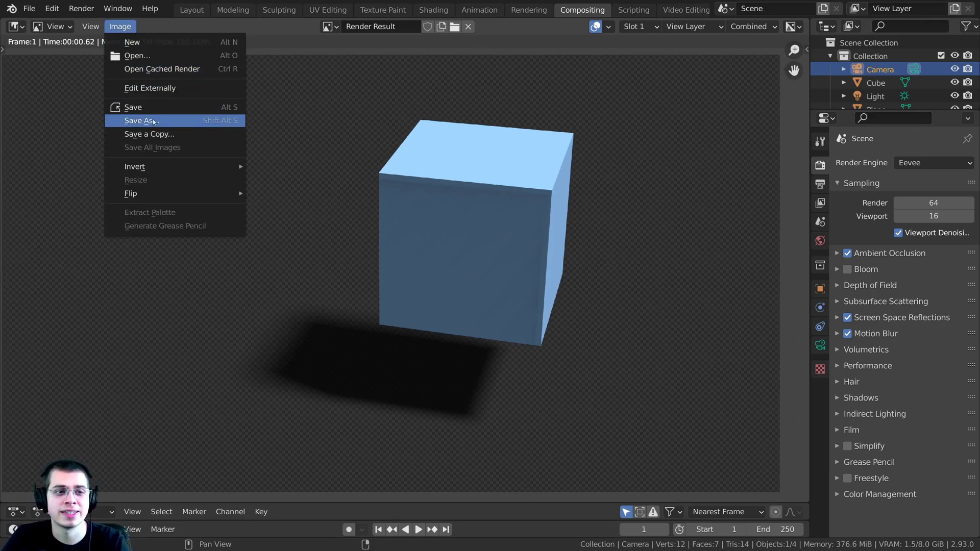
pyautogui.click(172, 121)
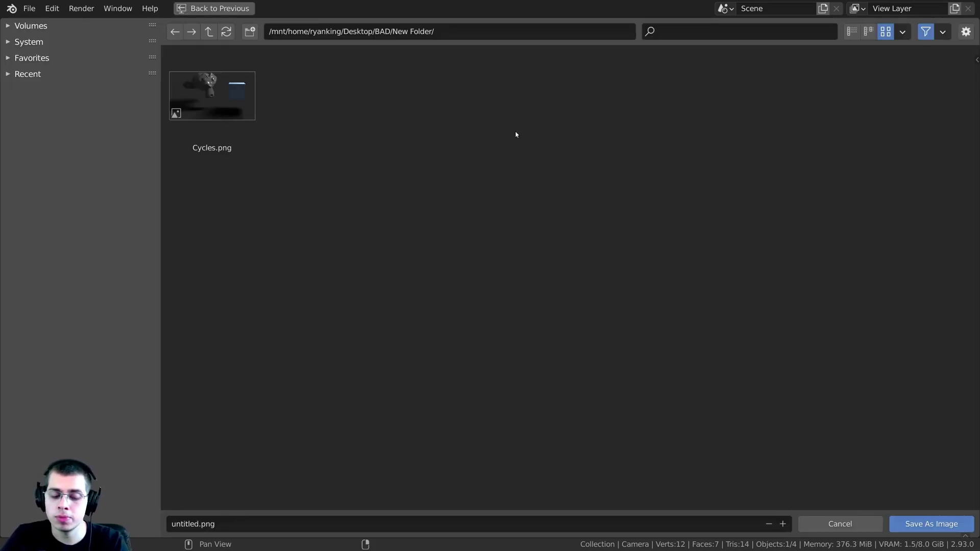
pyautogui.press('n')
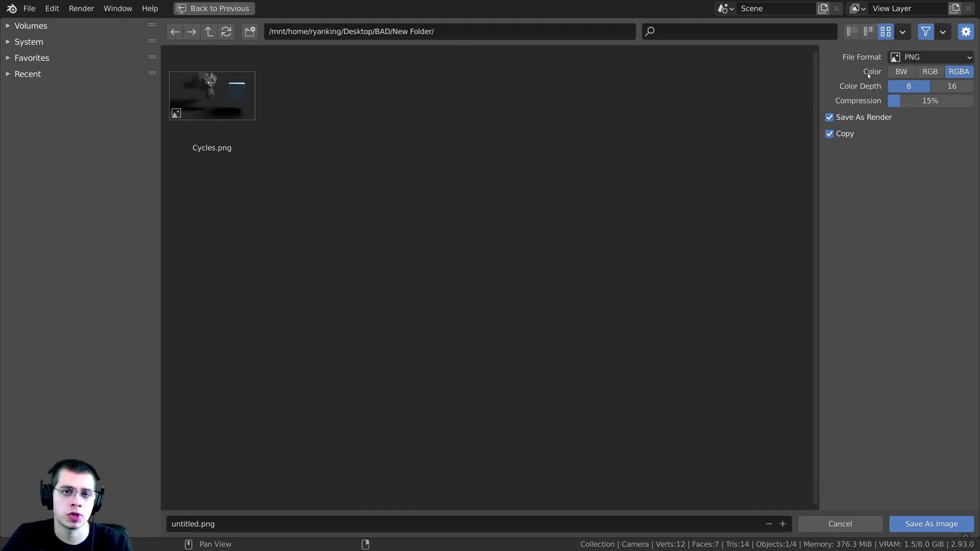
pyautogui.click(923, 53)
pyautogui.click(918, 56)
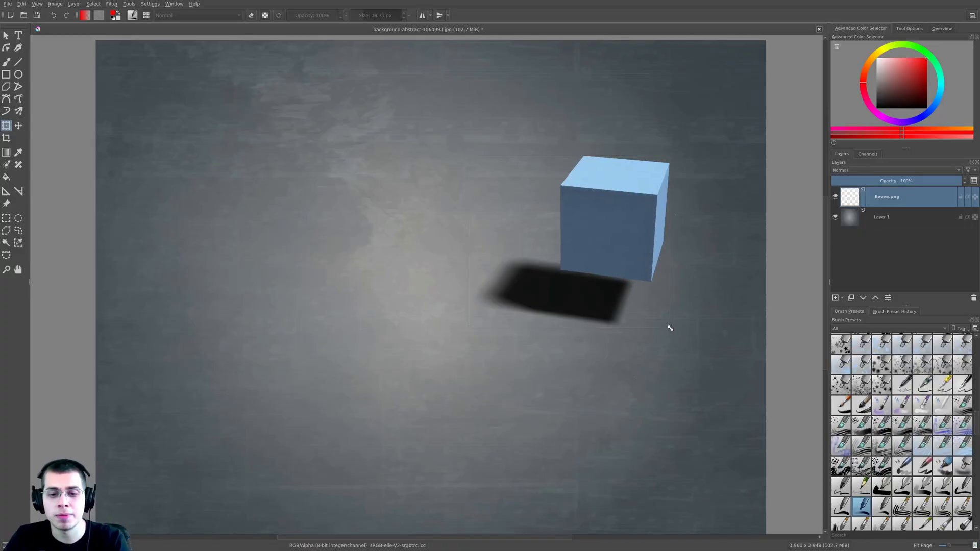
# Step: Switch to Krita, scale up the Eevee.png layer and reposition the cube and its shadow over the background image
pyautogui.moveTo(670, 328); pyautogui.dragTo(796, 409)
pyautogui.moveTo(698, 216); pyautogui.dragTo(596, 198)
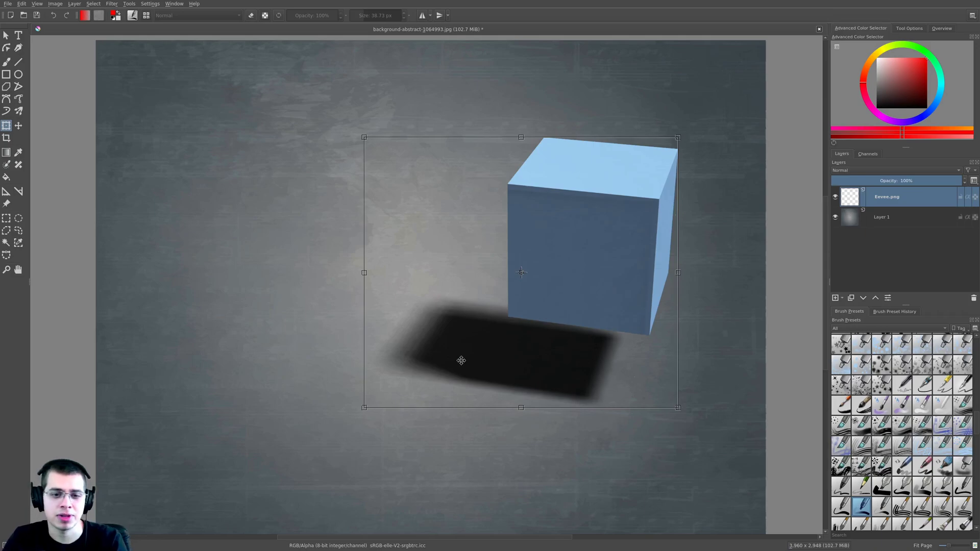
pyautogui.moveTo(496, 322); pyautogui.dragTo(464, 304, button='middle')
pyautogui.moveTo(521, 242); pyautogui.dragTo(517, 283)
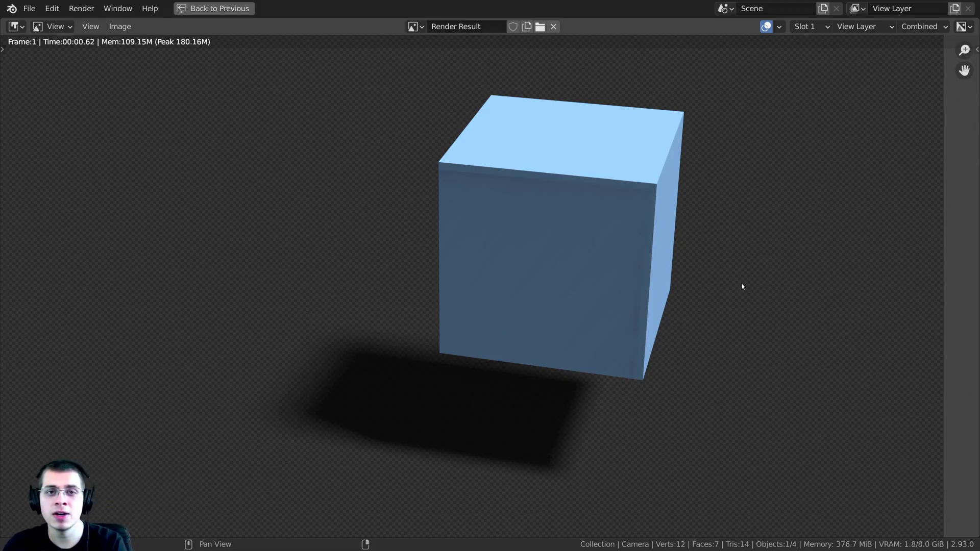